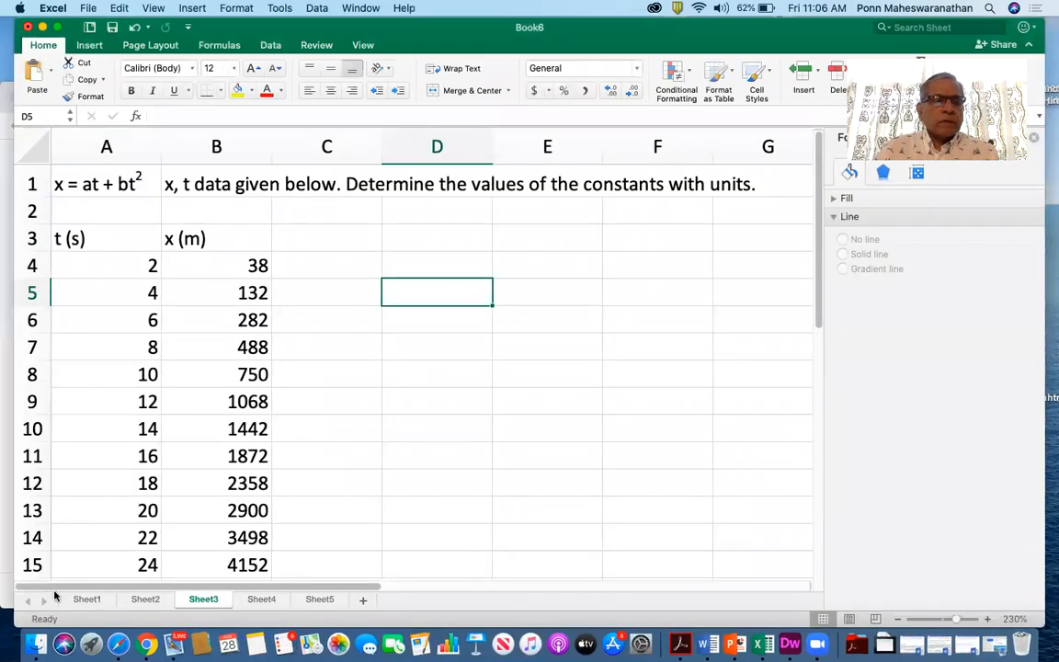
Switch to the empty Sheet1 and enlarge its view to 180%.
click(81, 598)
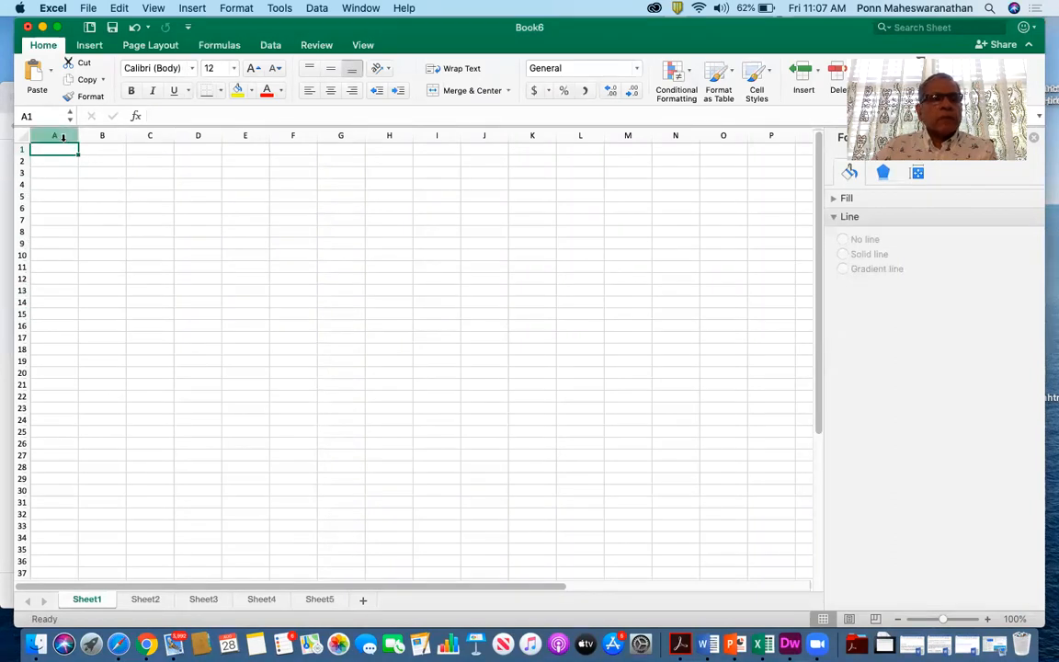
click(986, 622)
click(986, 621)
click(986, 622)
click(986, 622)
click(987, 622)
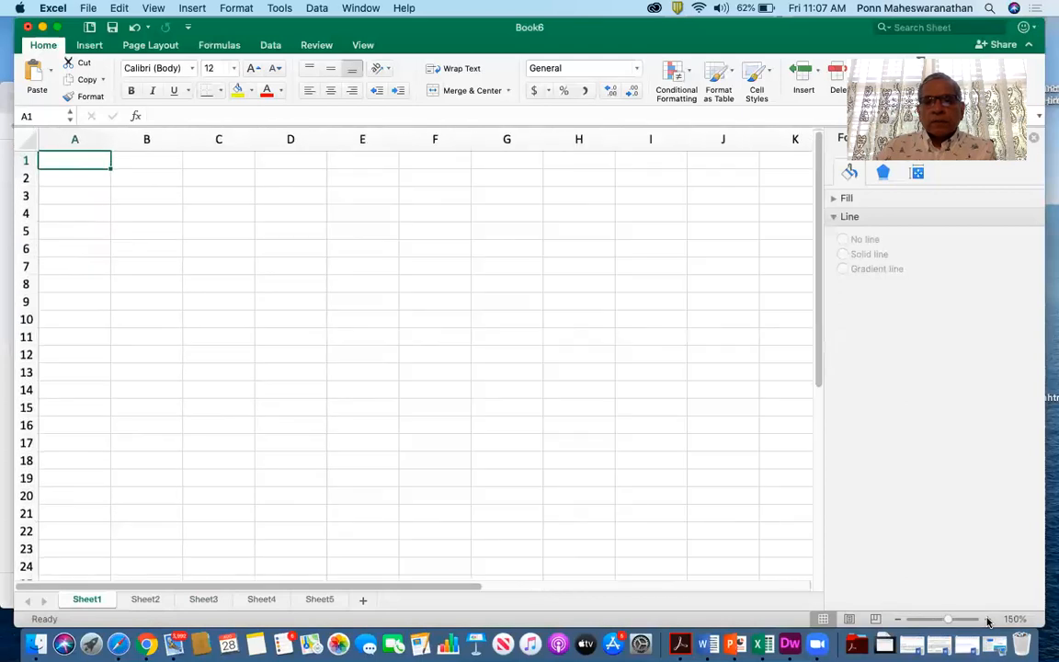
click(988, 622)
click(987, 622)
click(987, 622)
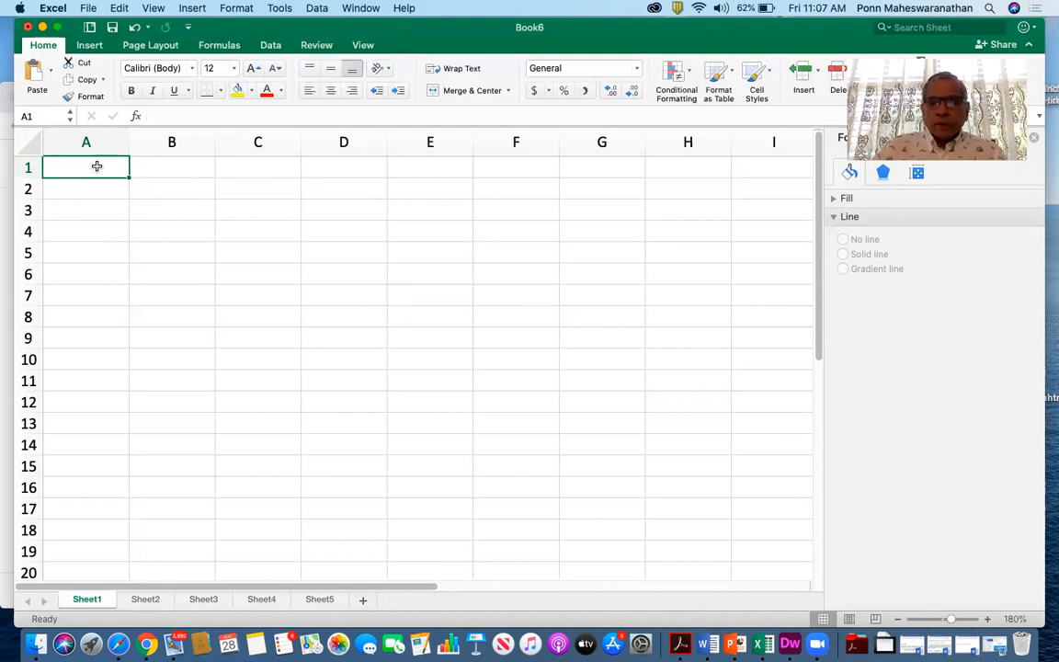
Enter the column heading "mass (g)" in cell A1.
key(XF86AudioRaiseVolume)
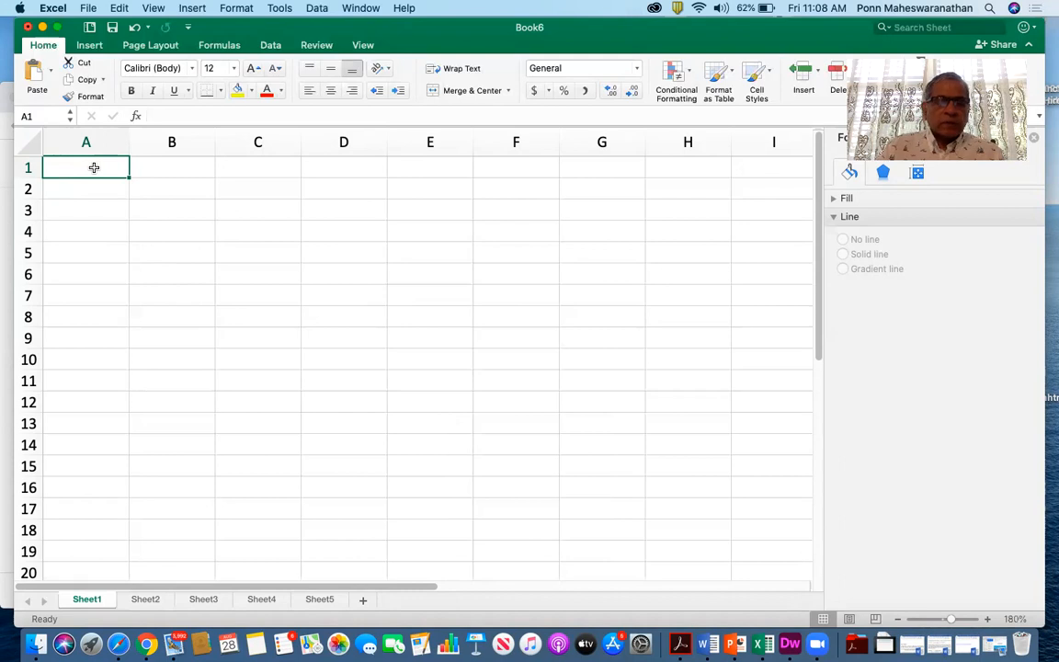
text(m)
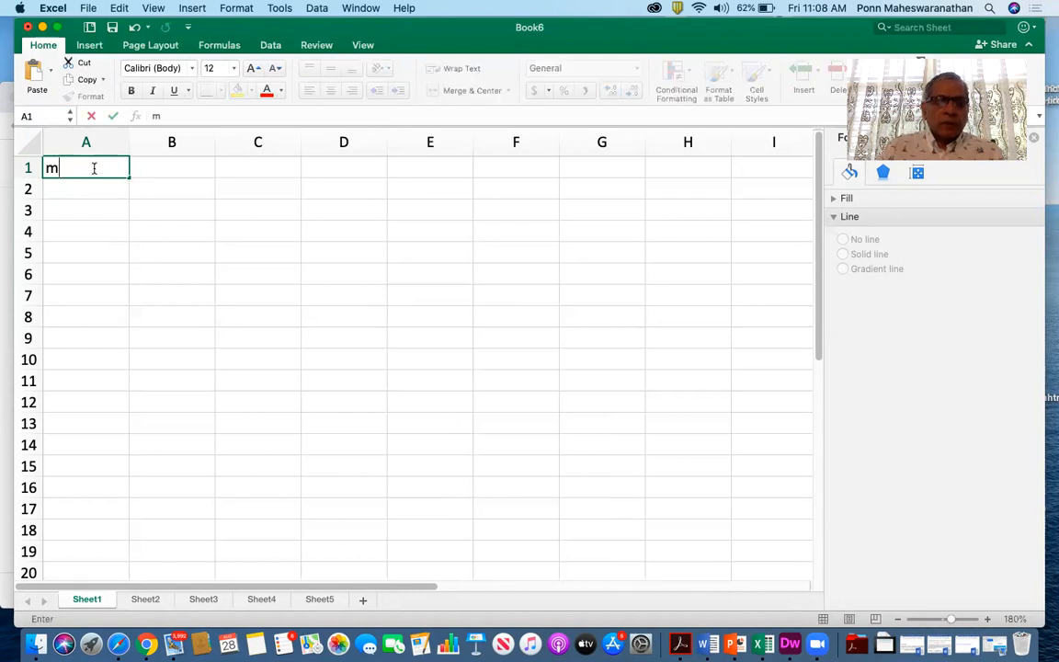
text(ass)
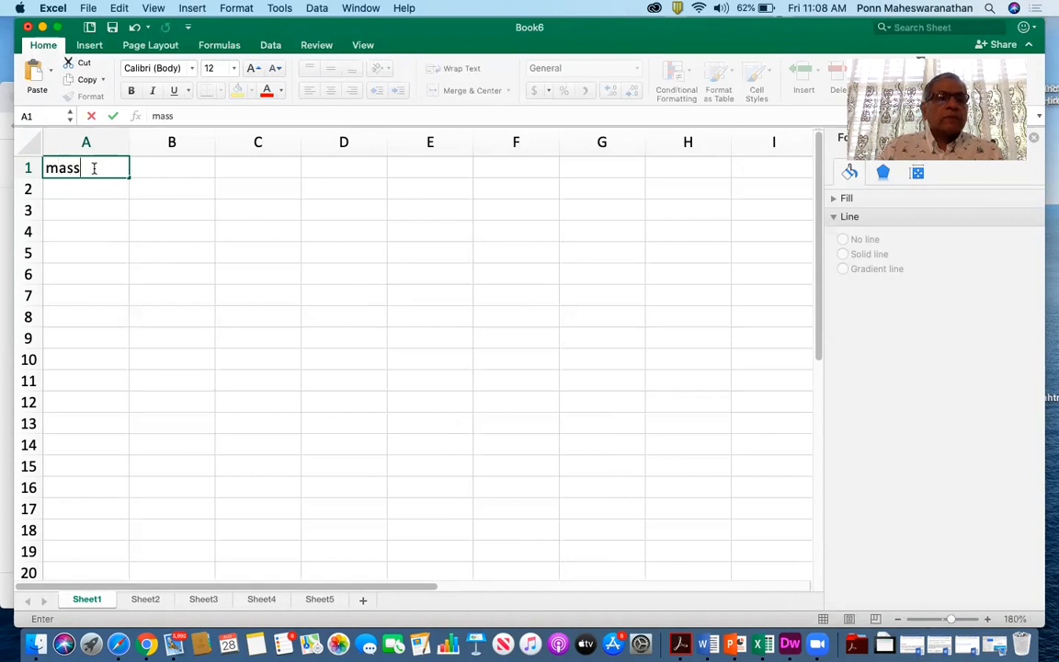
text( ()
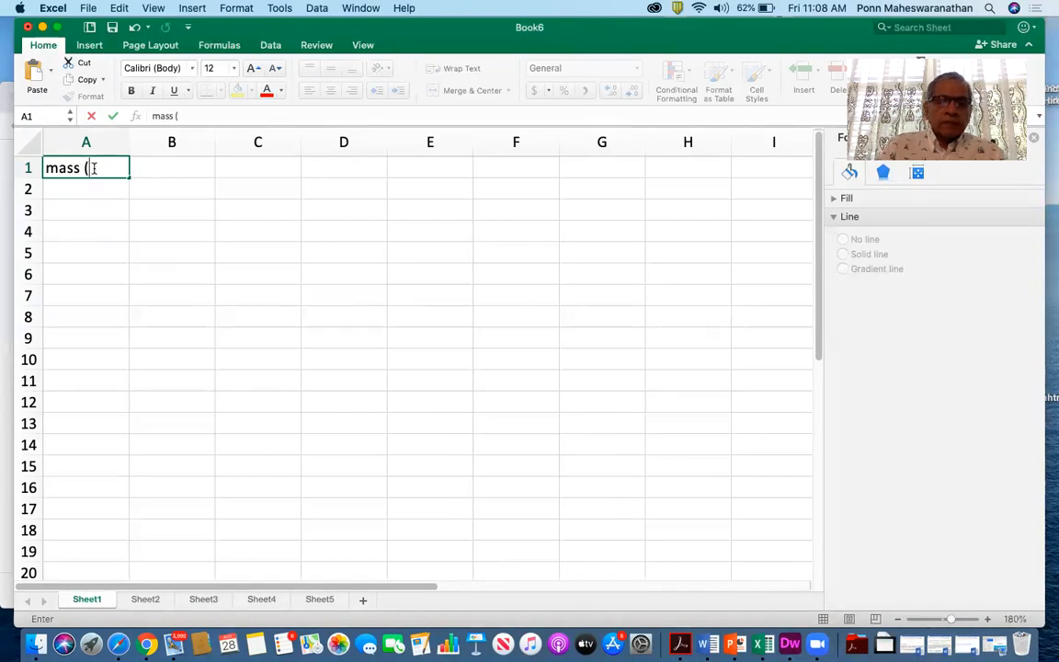
text(kg))
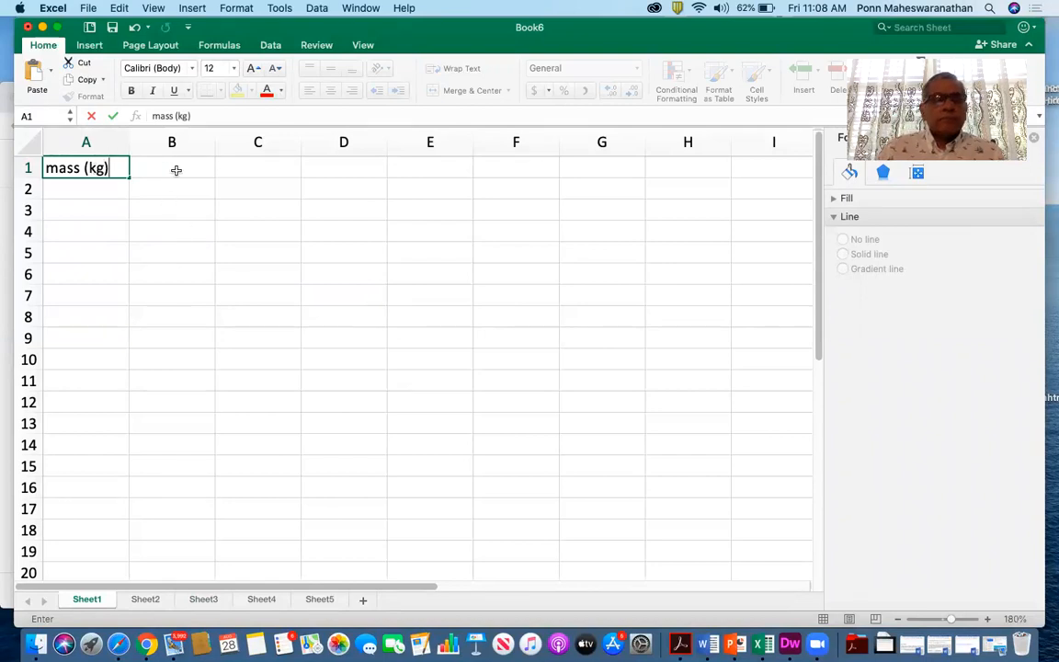
click(121, 171)
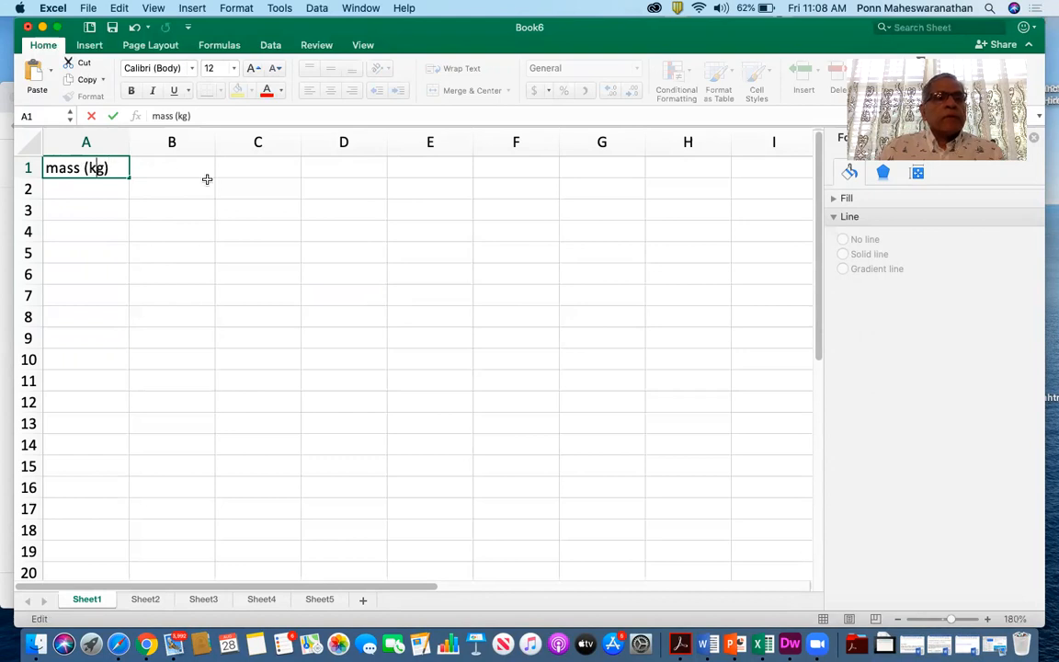
key(BackSpace)
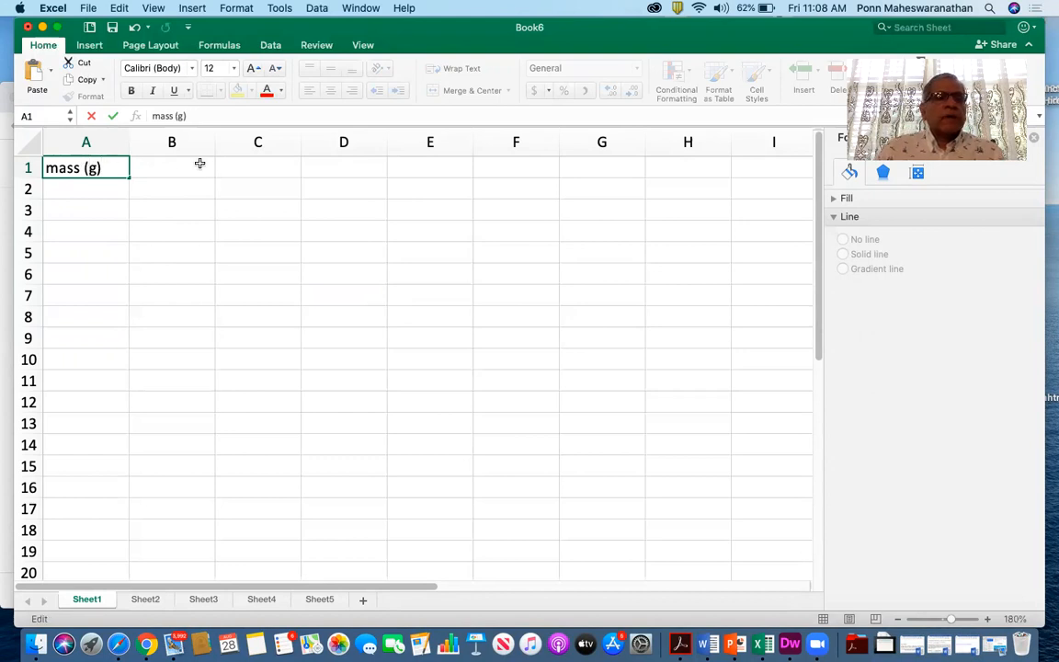
Enter the heading "volume (cm3)" in cell B1 and widen column B to fit it.
click(196, 164)
text(volume (cm)
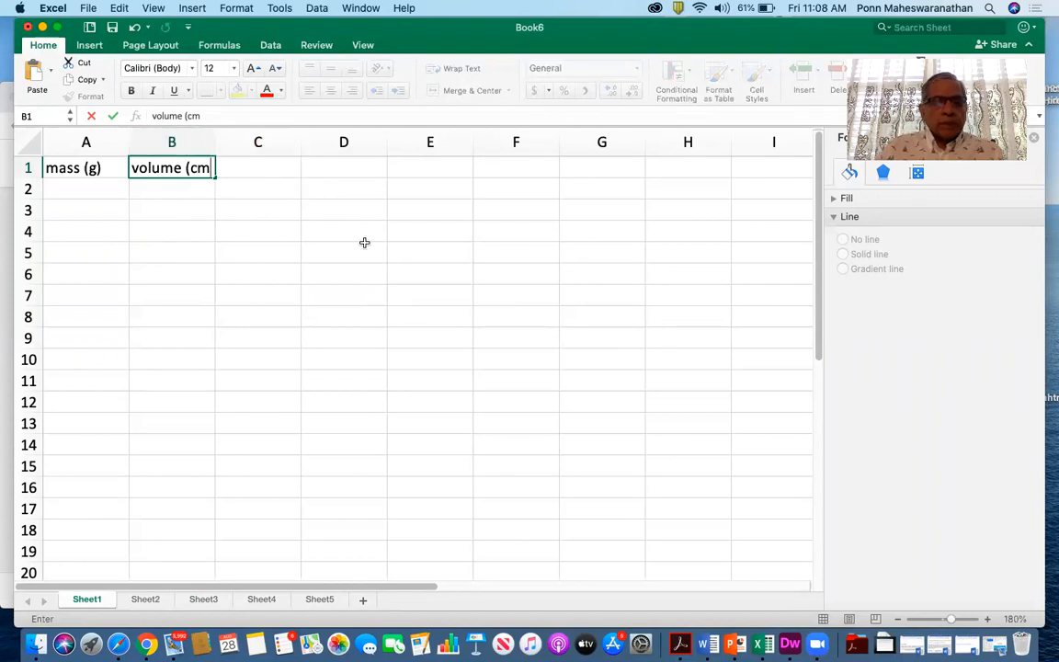
text(3)
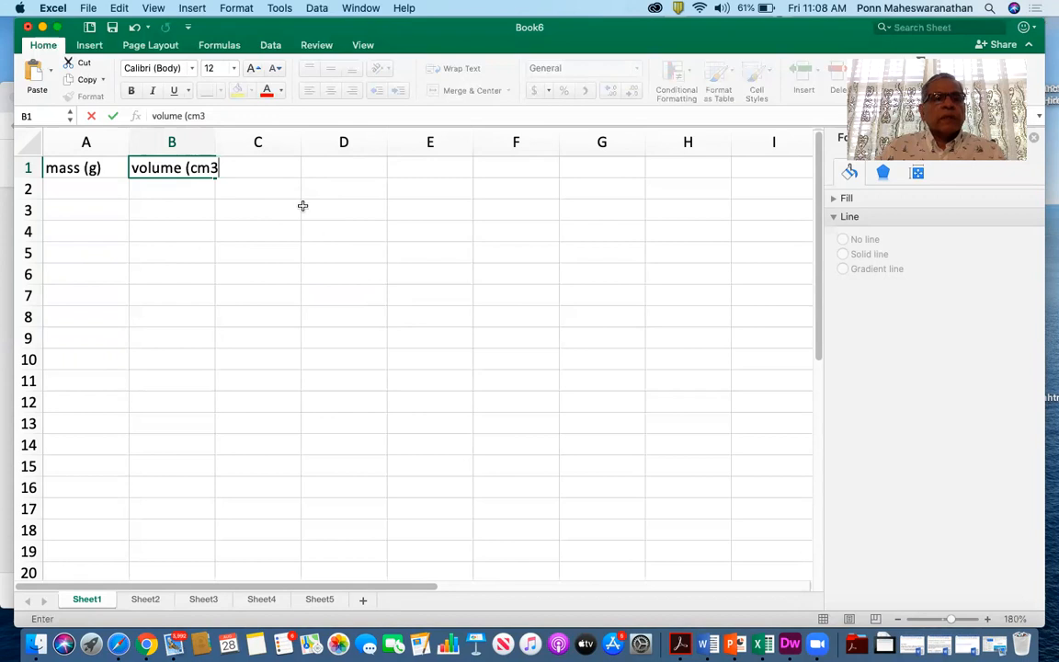
text())
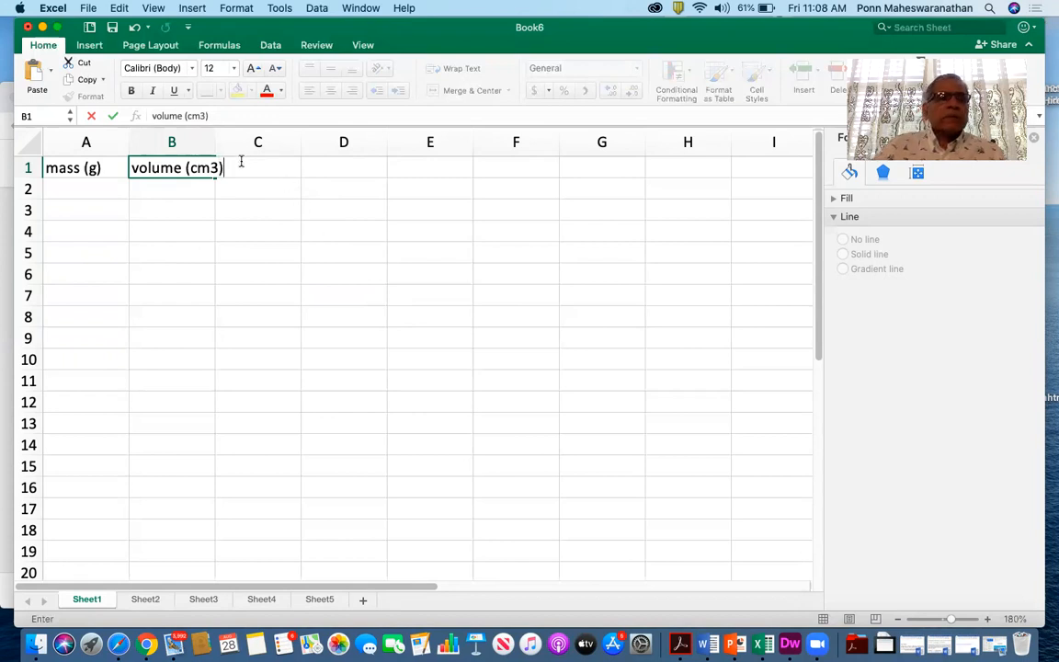
click(187, 189)
drag(215, 138, 225, 138)
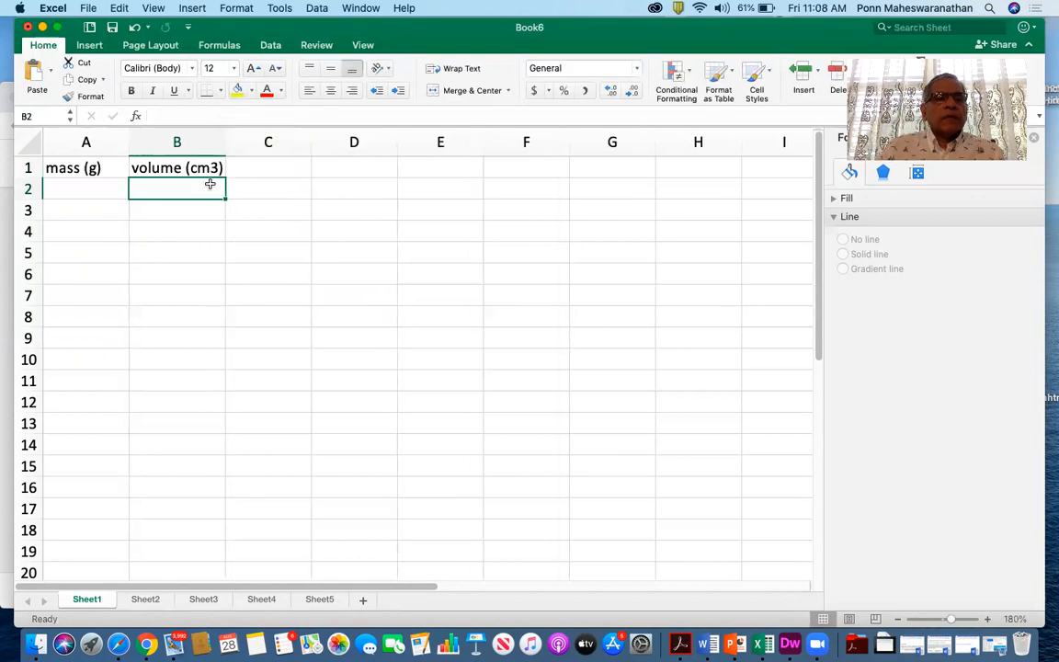
Format the 3 of the cm3 unit in the volume heading in B1 as superscript.
click(191, 165)
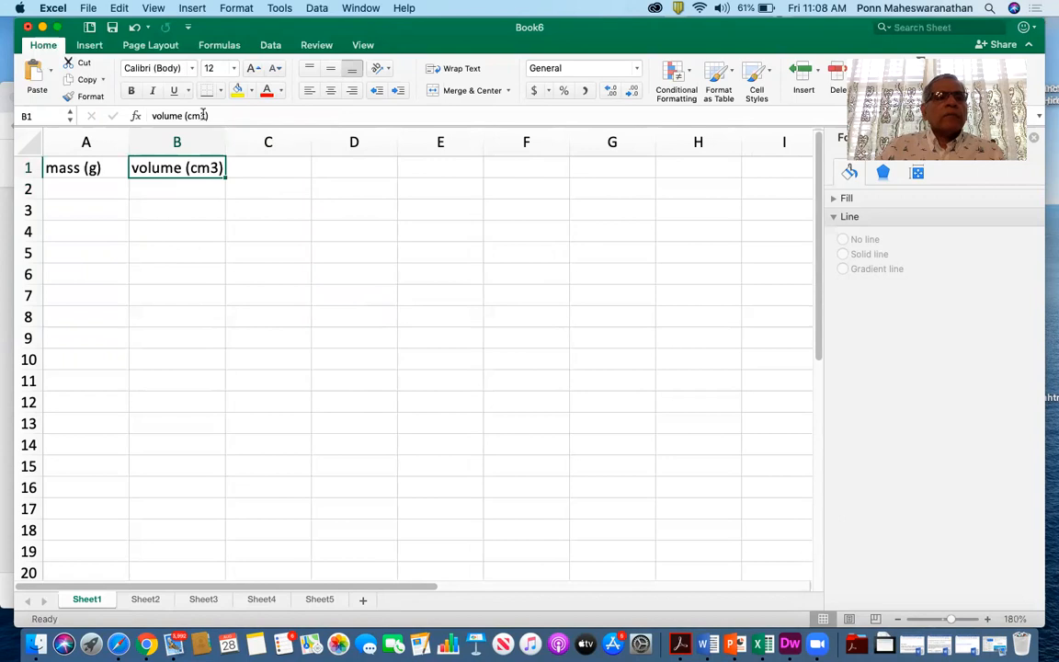
drag(201, 116, 205, 116)
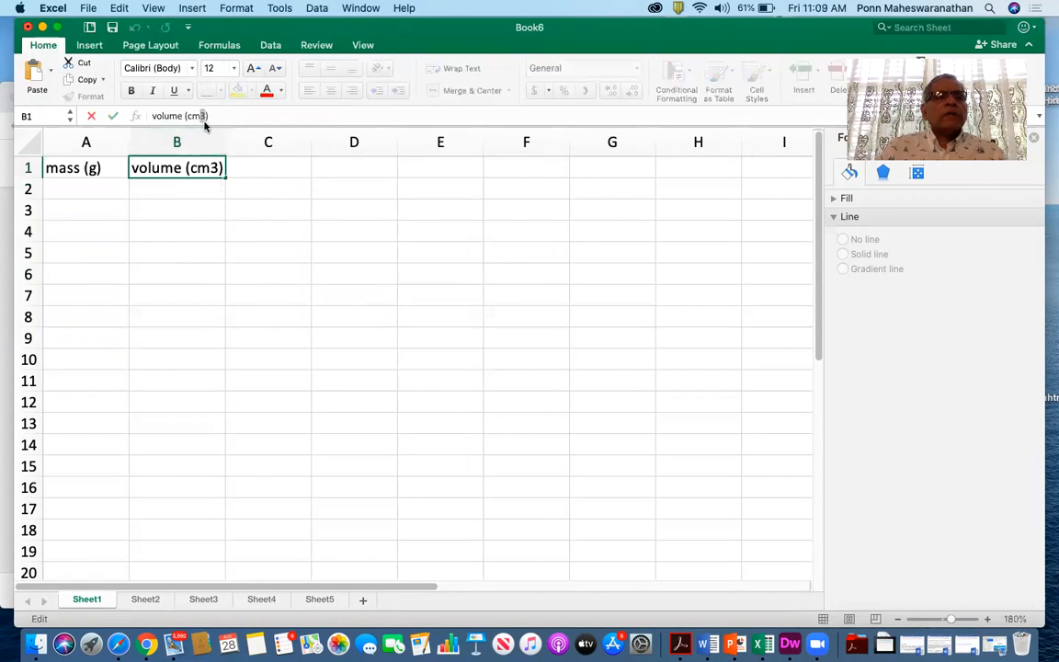
right_click(202, 117)
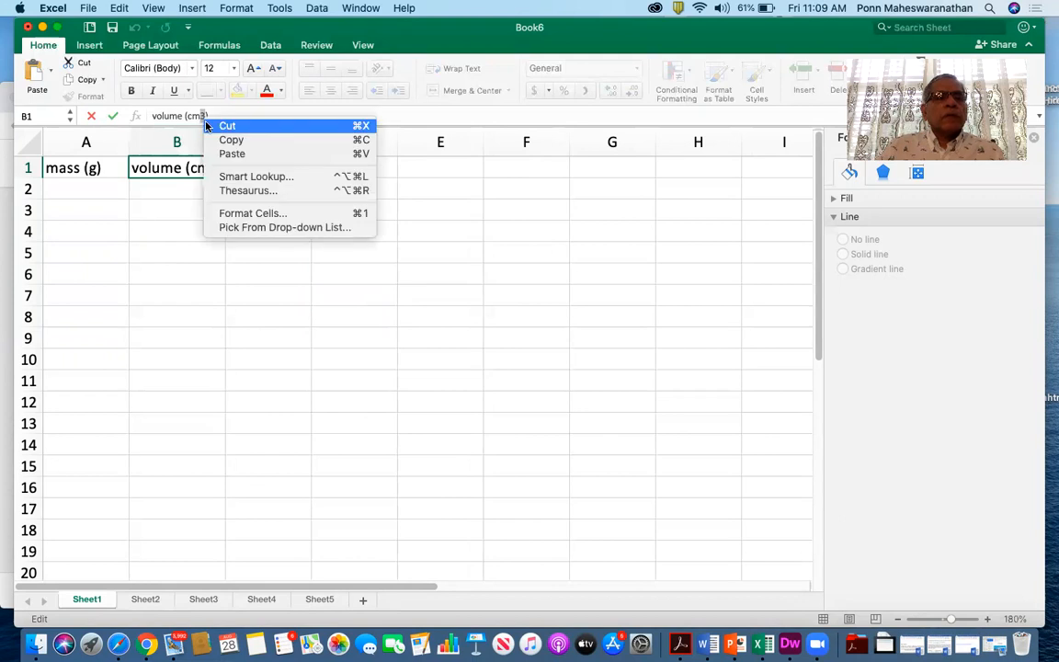
click(250, 214)
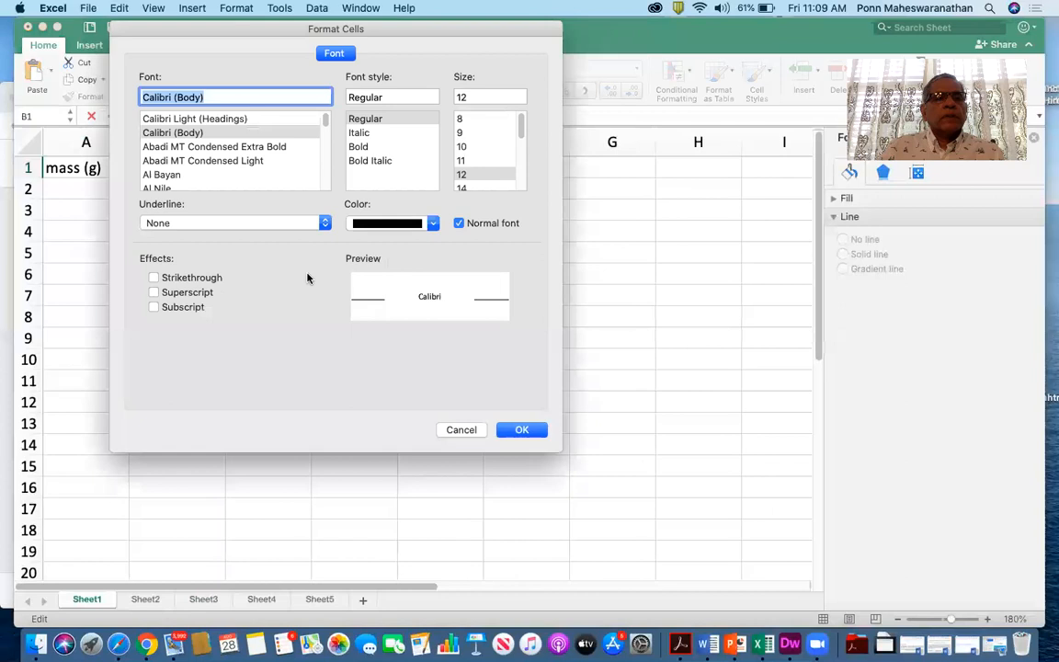
click(153, 292)
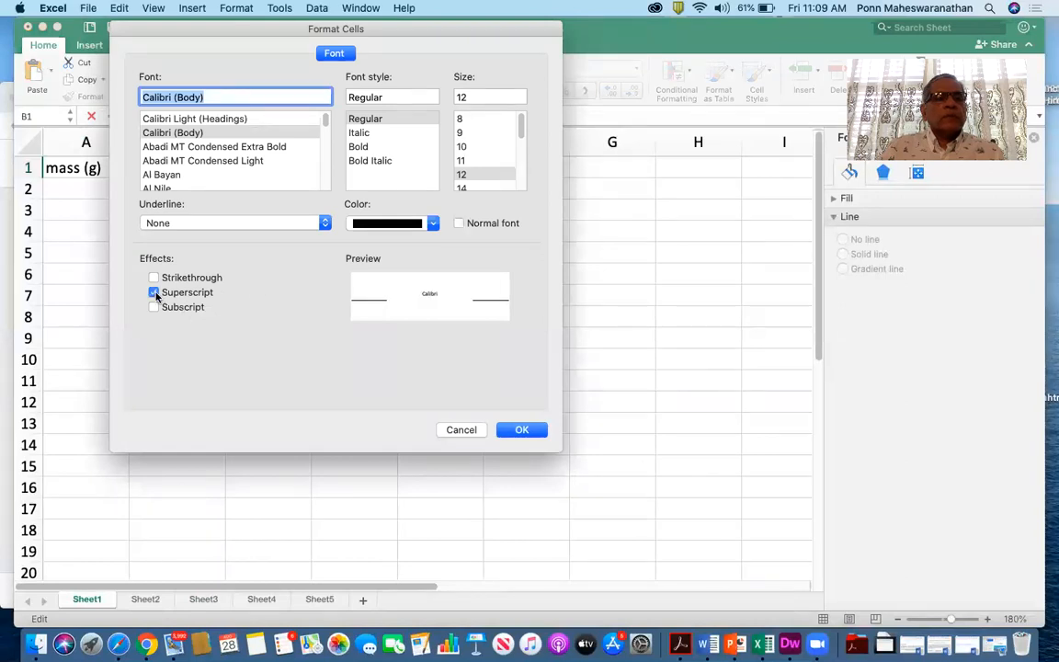
click(517, 431)
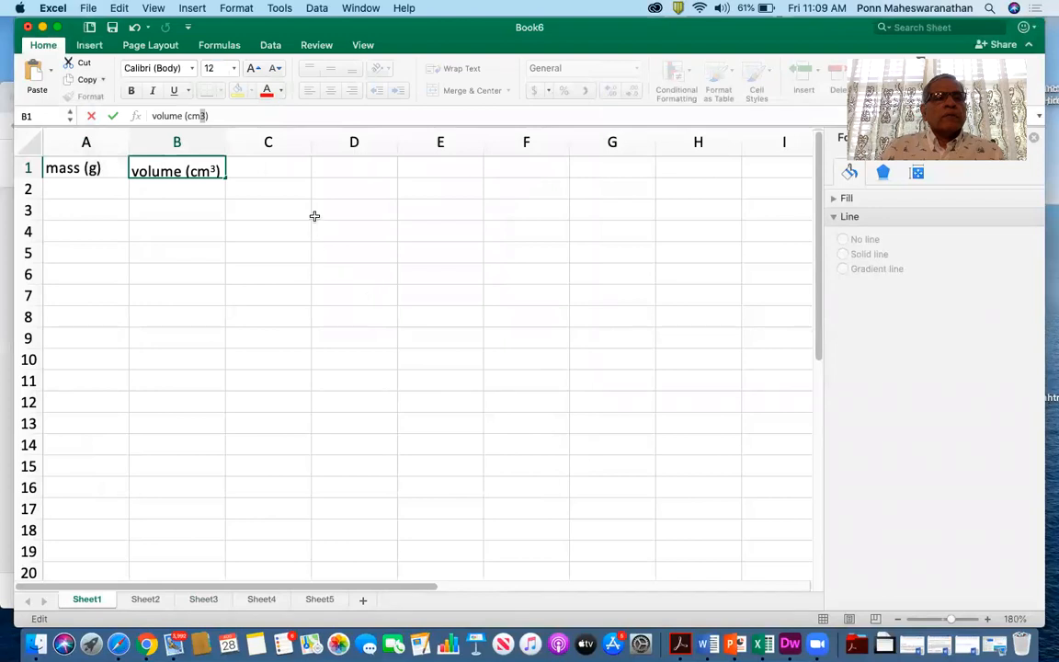
click(283, 188)
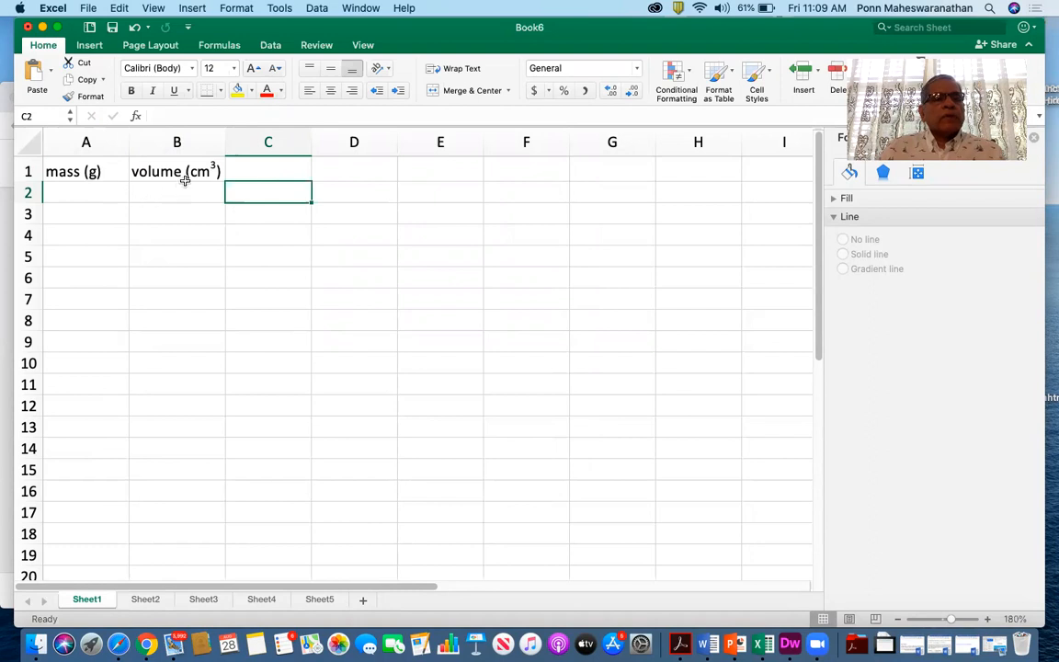
Enter the mass values 3, 5, 7, 8, 10 and 13 in cells A2 to A7.
click(106, 192)
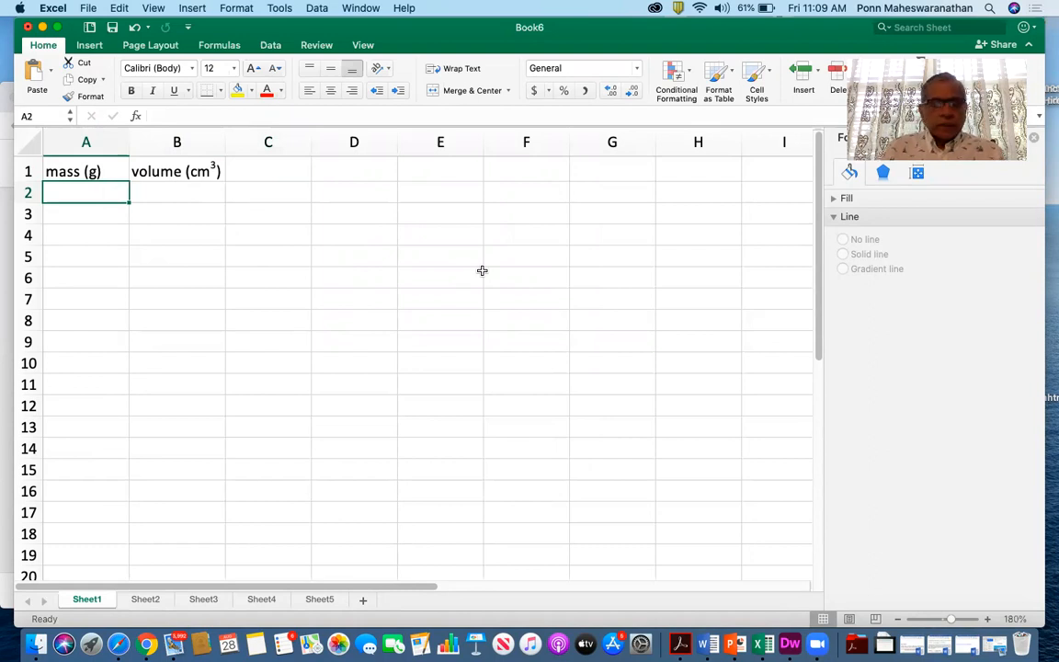
text(3)
key(Return)
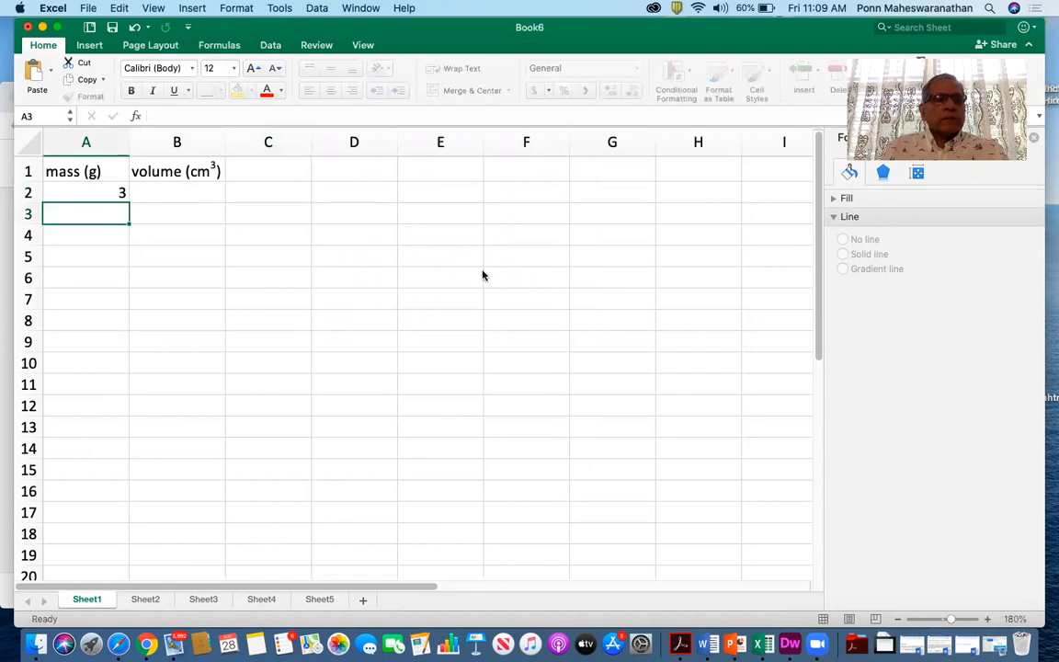
text(5)
key(Return)
text(7)
key(Return)
text(8)
key(Return)
text(1)
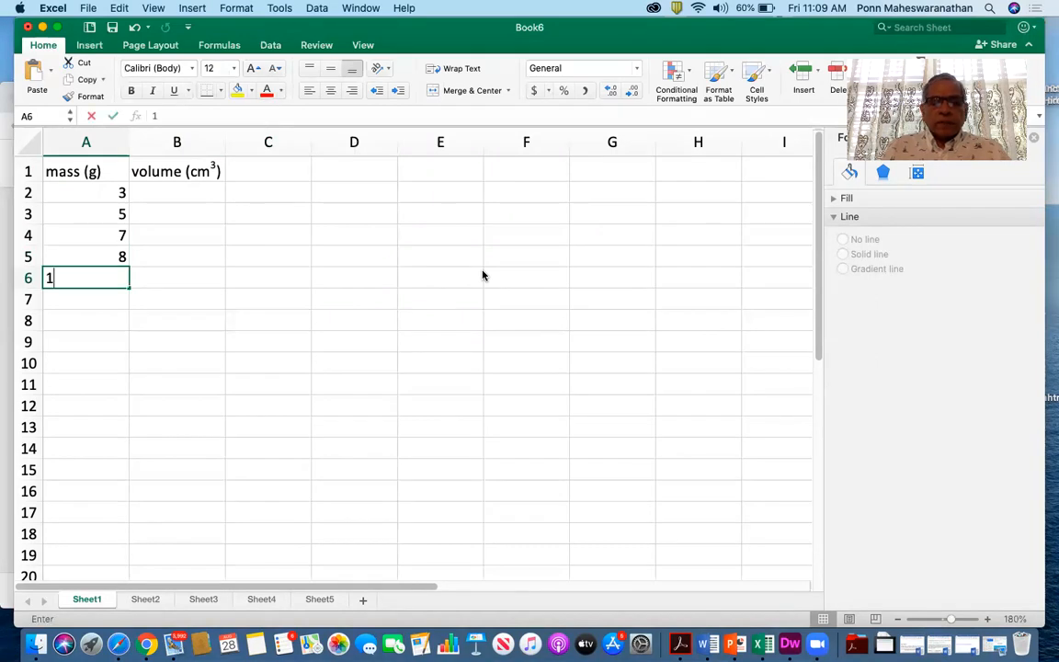
text(0)
key(Return)
text(13)
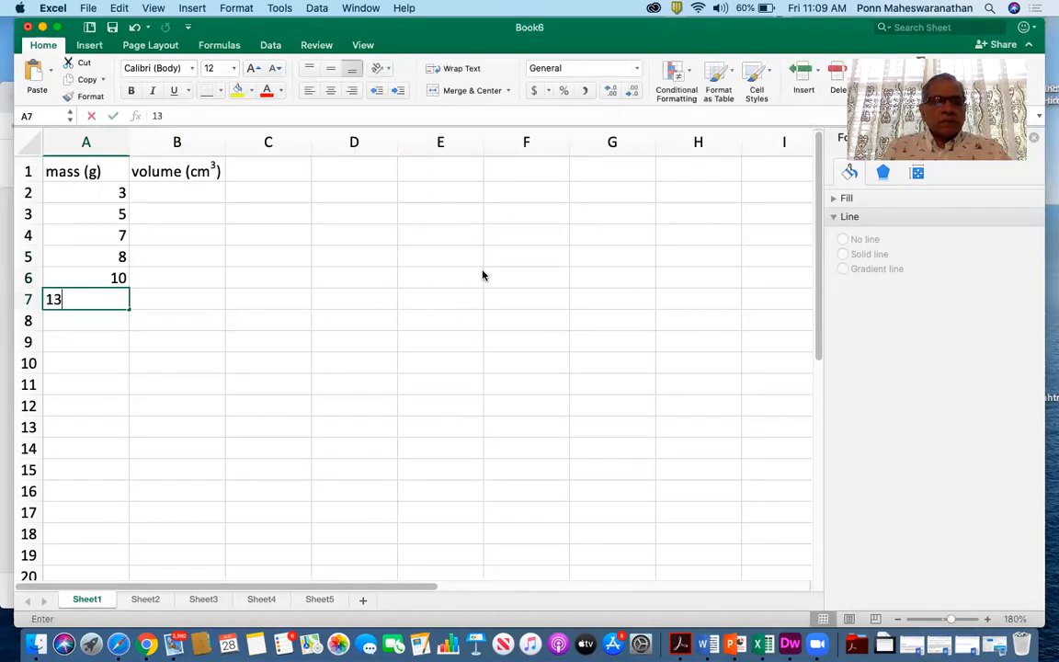
key(Tab)
Enter the volume values 7.5, 12, 16, 20, 24 and 28 in cells B2 to B7.
key(Up)
key(Up)
key(Up)
key(Up)
key(Up)
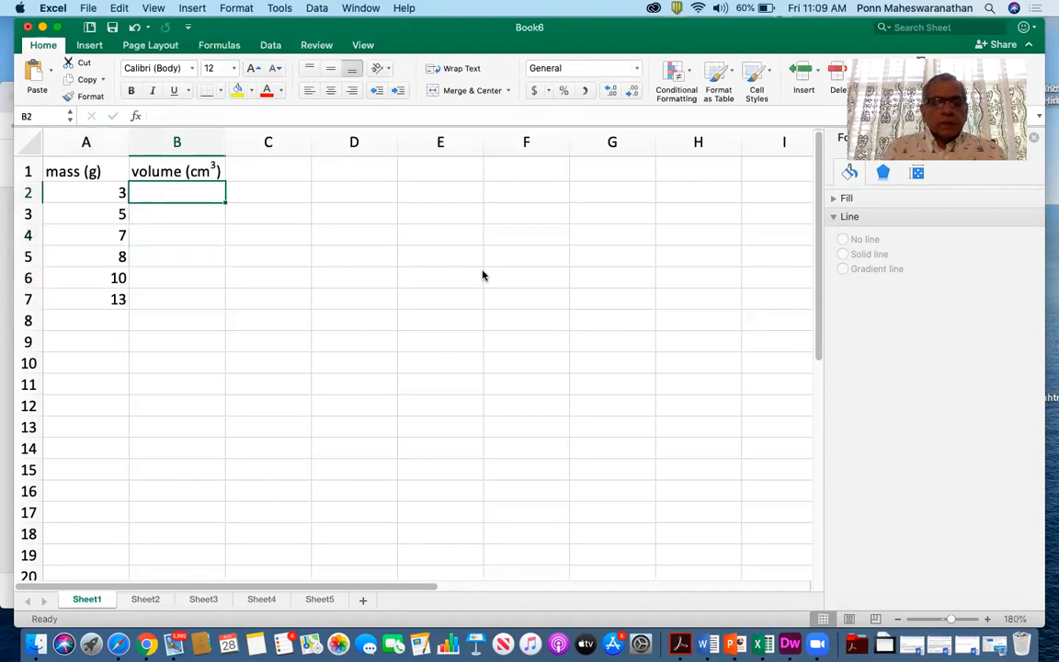
text(7.5)
key(Return)
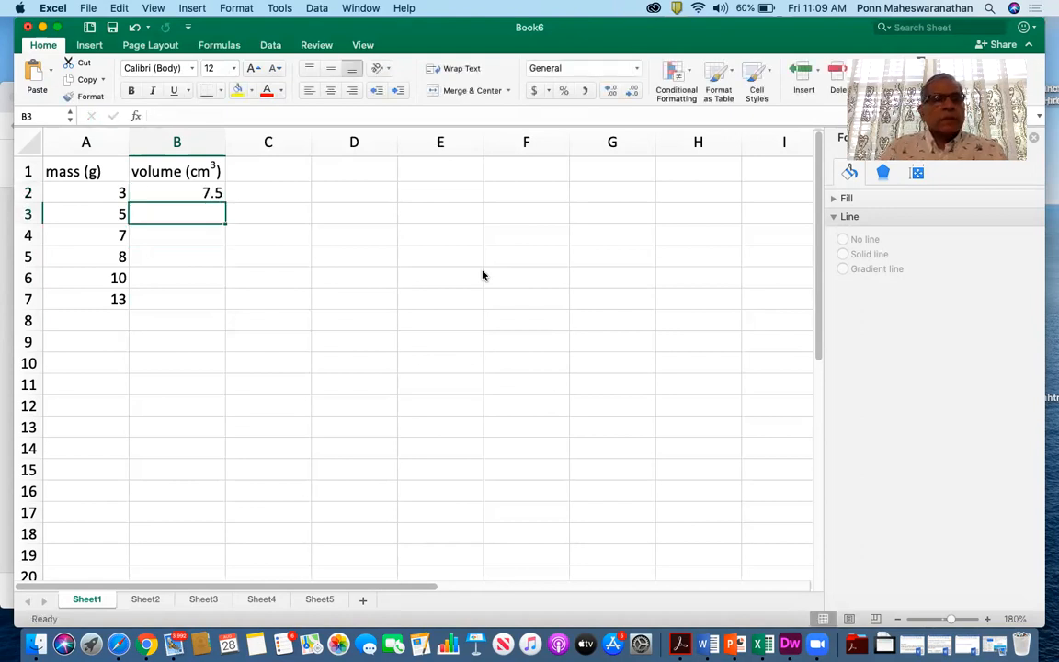
text(12)
key(Return)
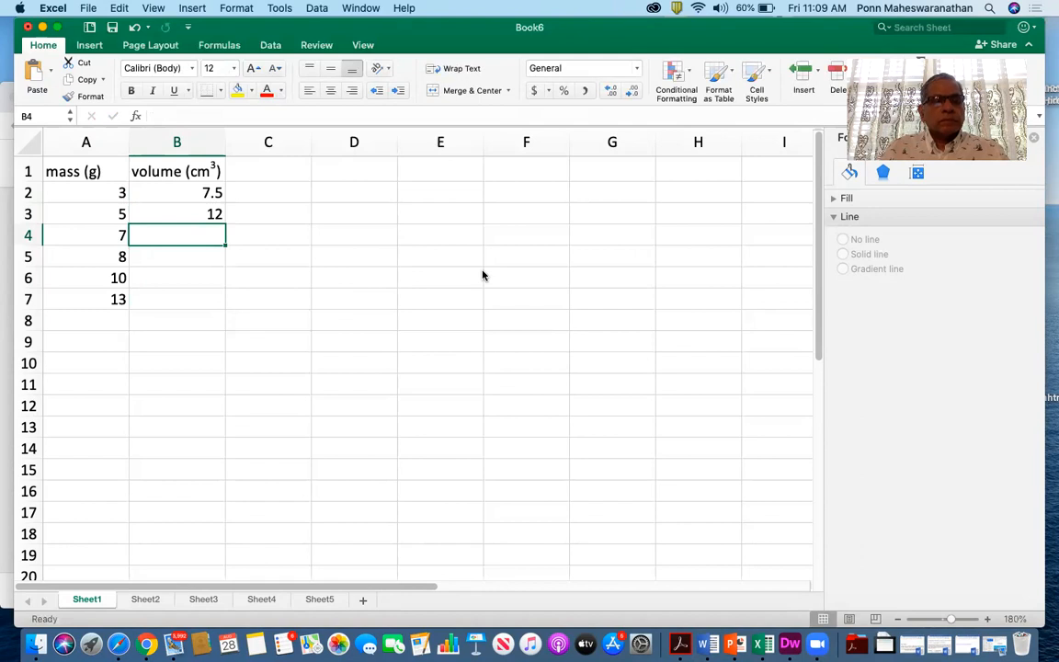
text(16)
key(Return)
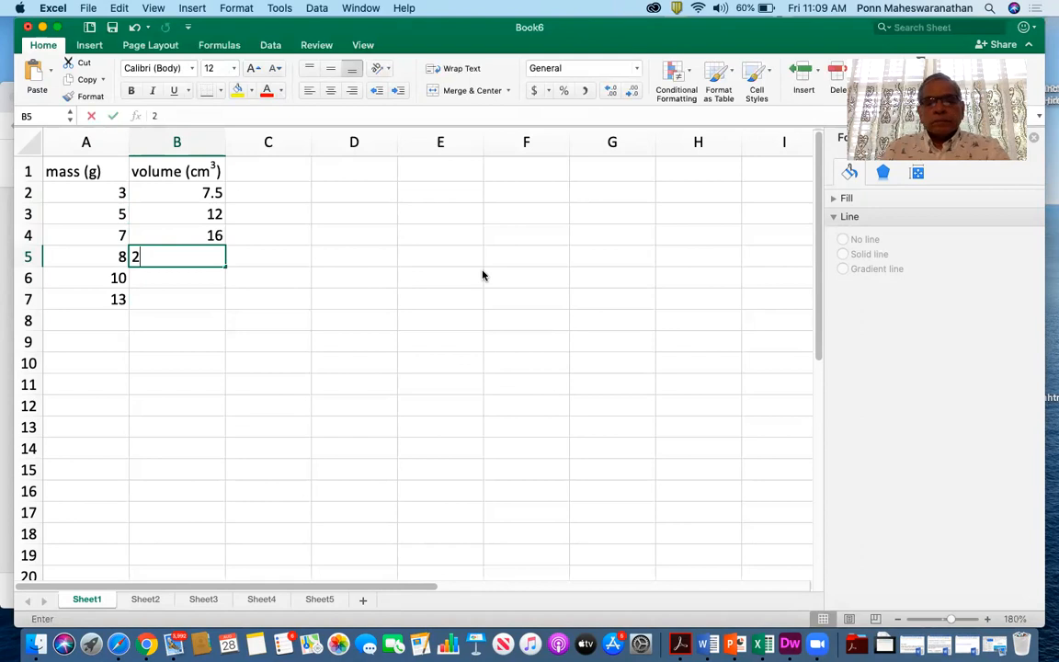
text(0)
key(Return)
text(24)
key(Return)
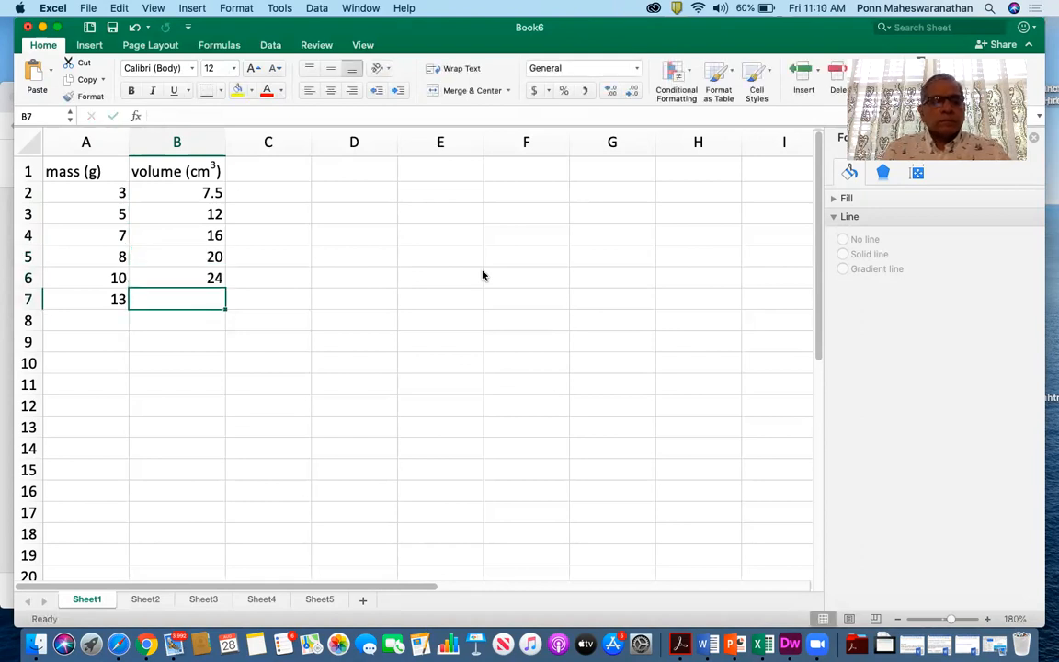
text(28)
key(Return)
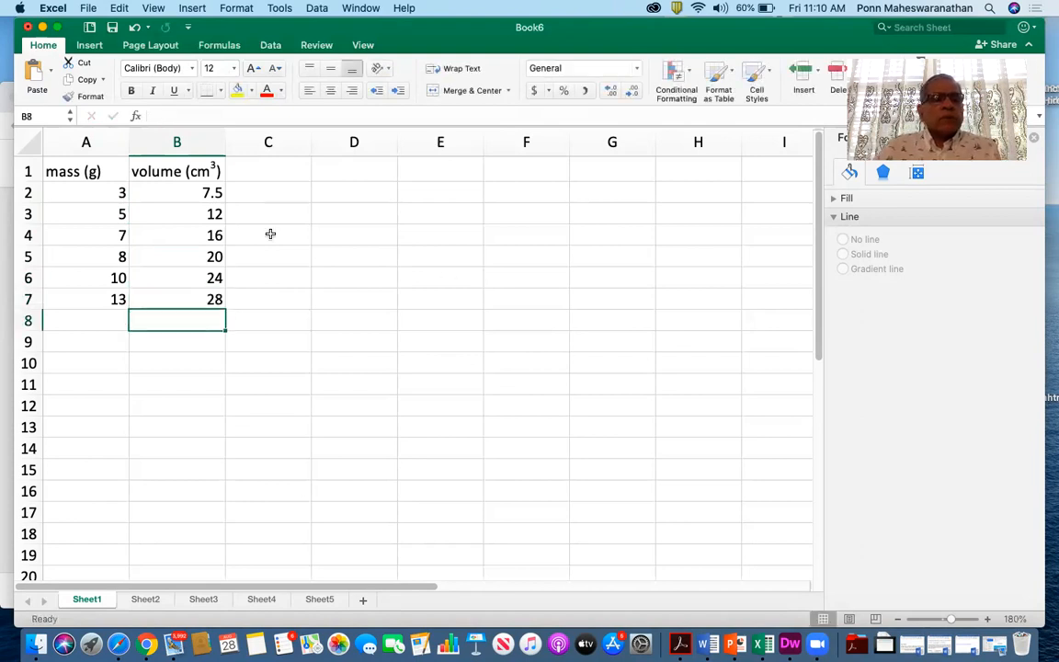
Enter the heading "density (g/cm3)" in cell C1.
click(276, 167)
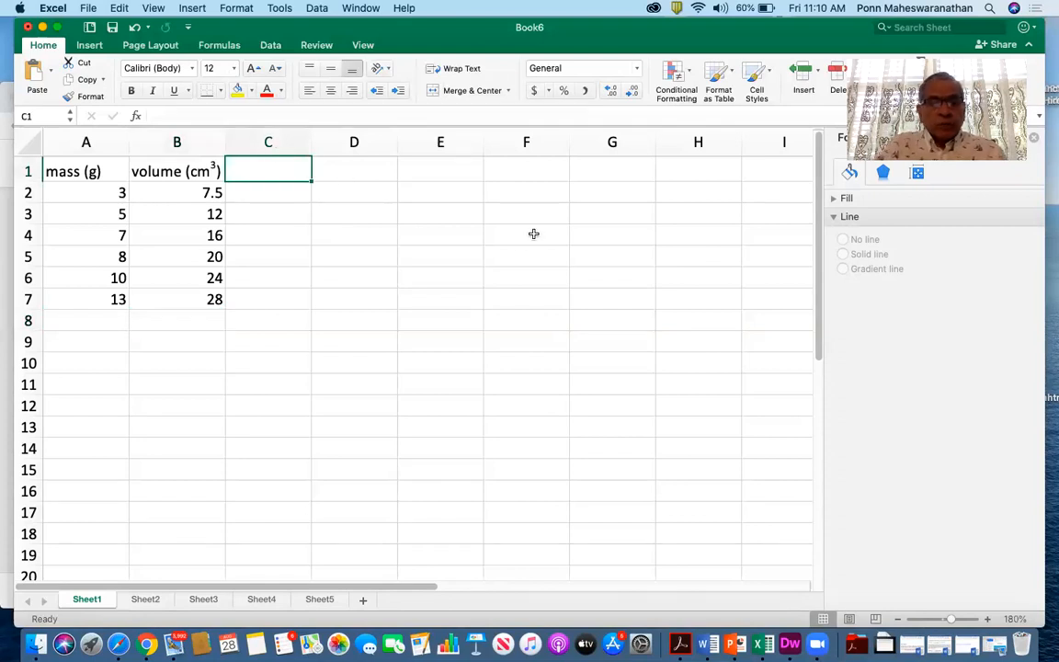
text(den)
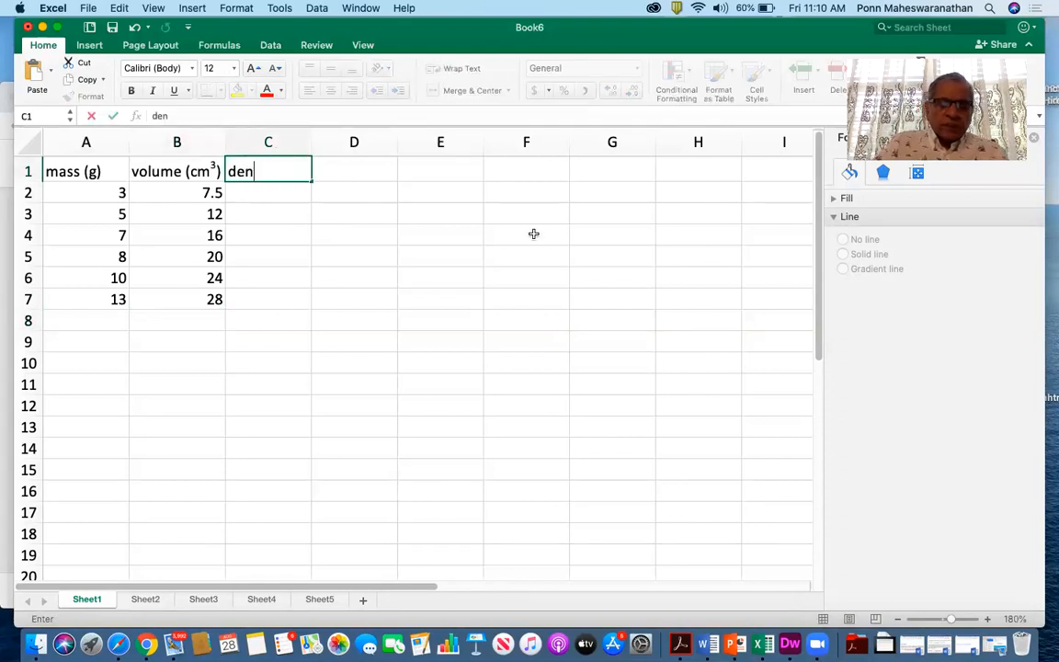
text(sity)
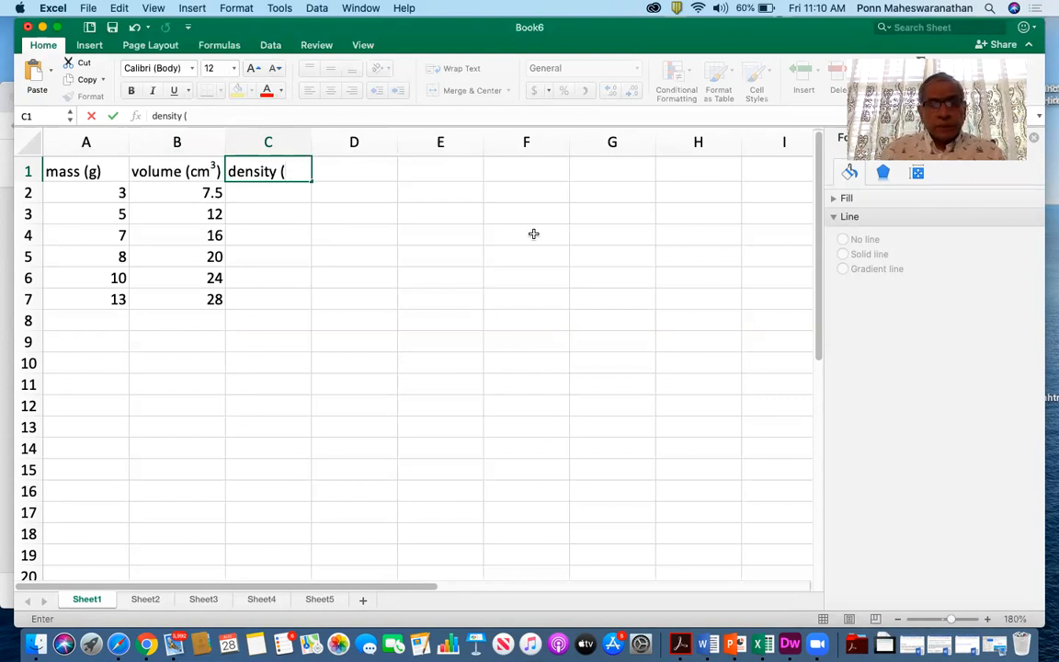
text((g)
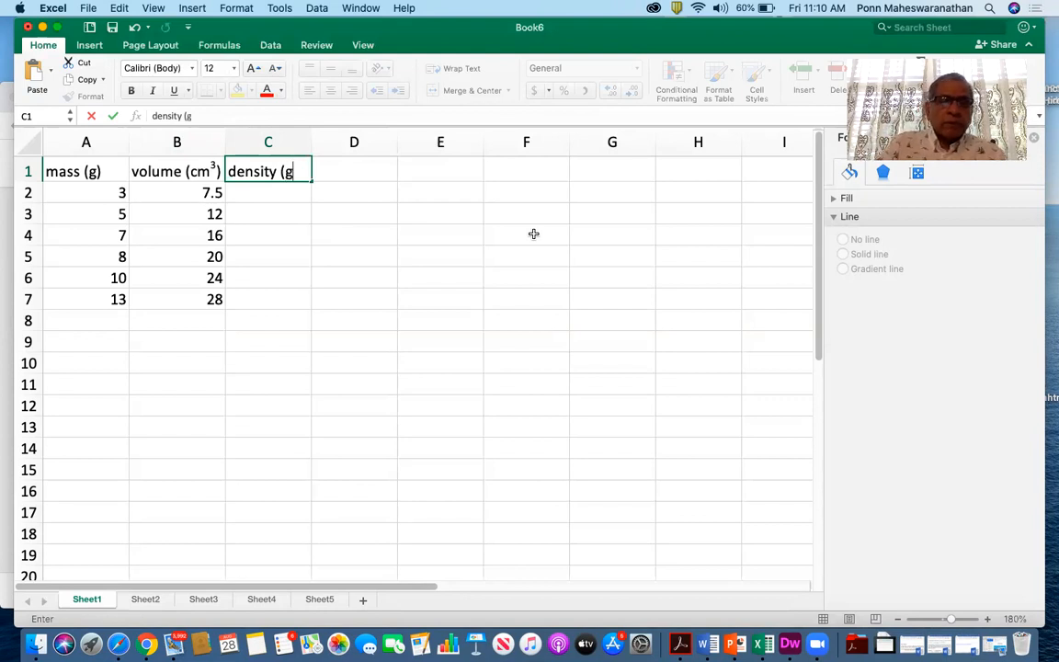
text(/cm3))
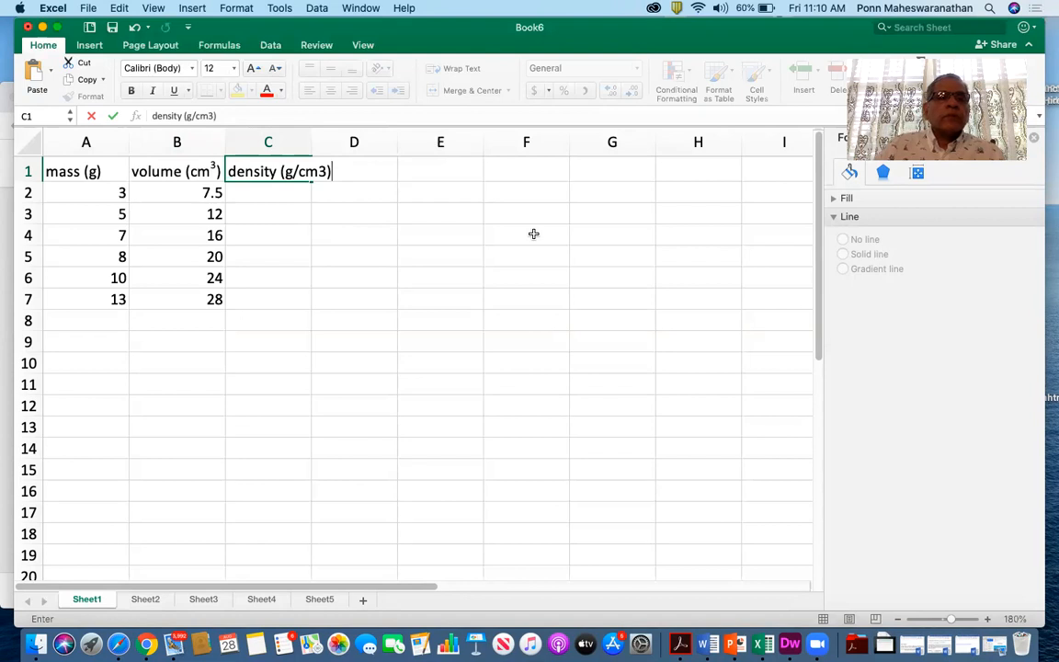
Format the 3 of the g/cm3 unit in the density heading in C1 as superscript and widen column C to fit the heading.
drag(320, 171, 326, 171)
right_click(323, 172)
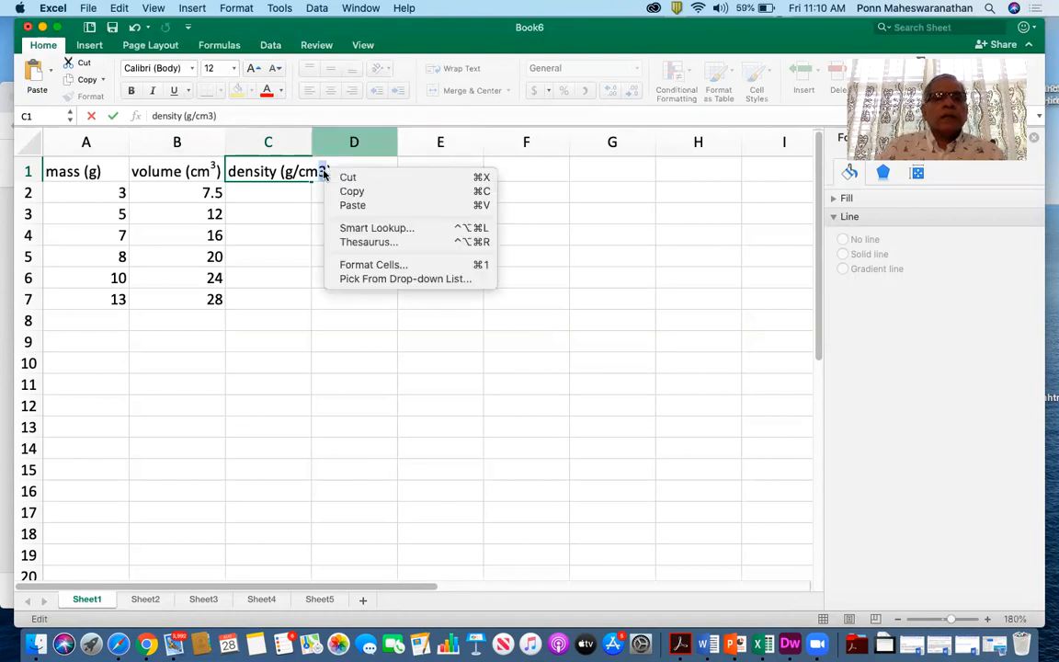
click(364, 266)
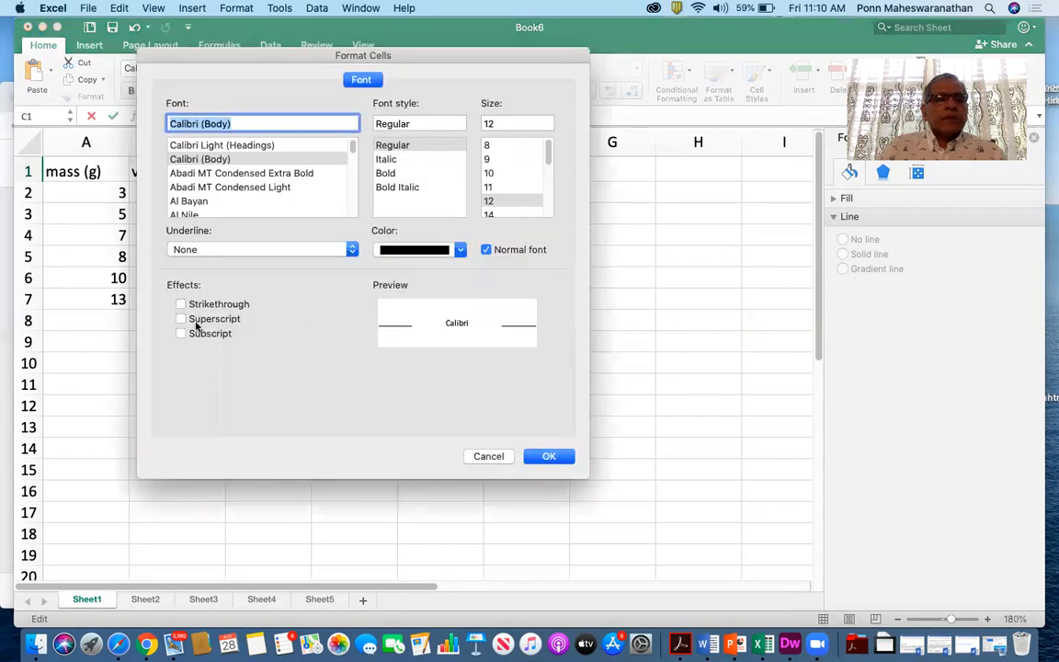
click(181, 319)
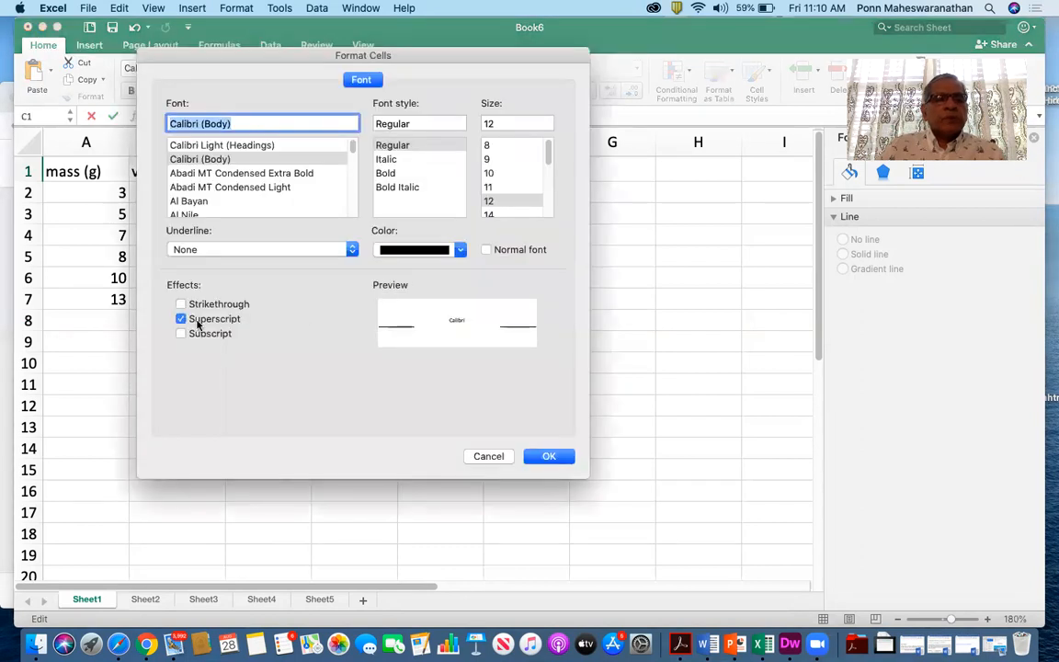
click(548, 457)
click(361, 248)
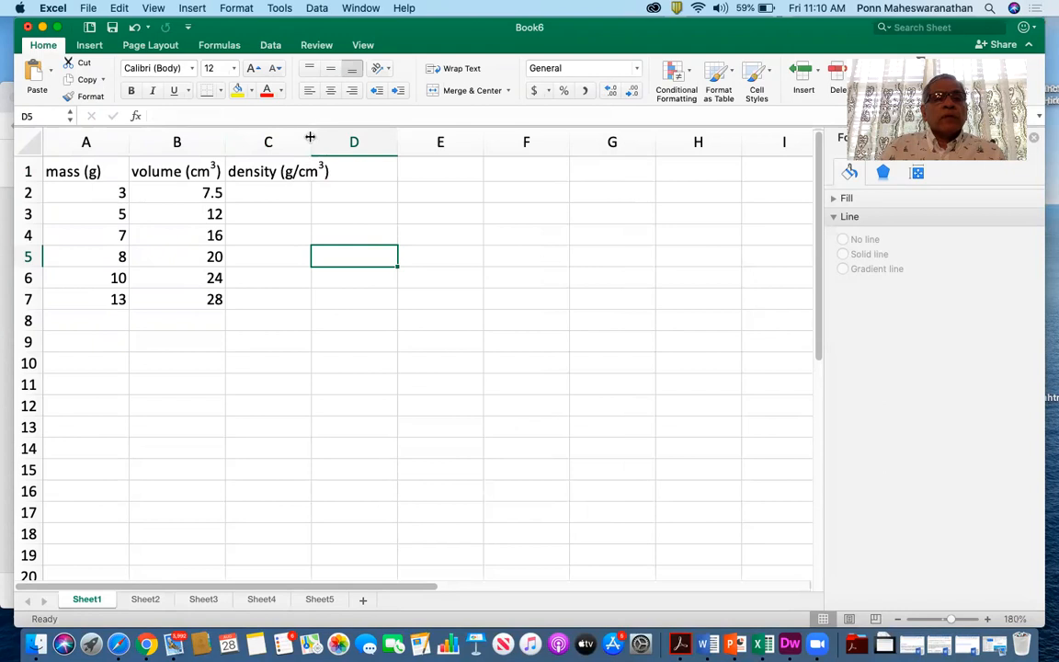
drag(309, 138, 328, 139)
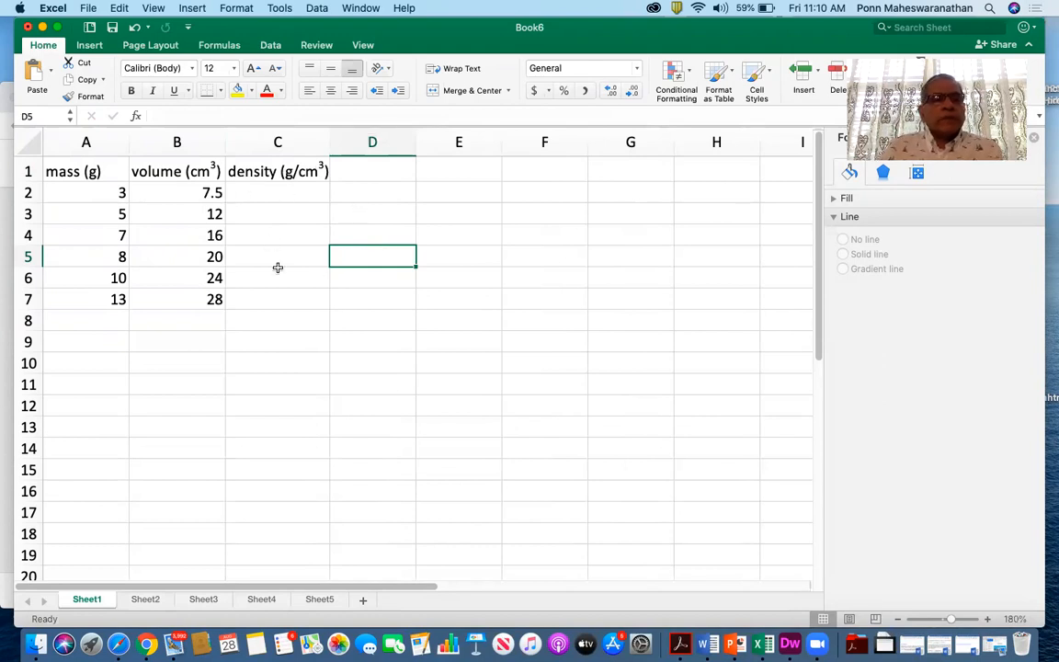
Enter the formula =A2/B2 in cell C2 to calculate the density from mass and volume.
click(274, 188)
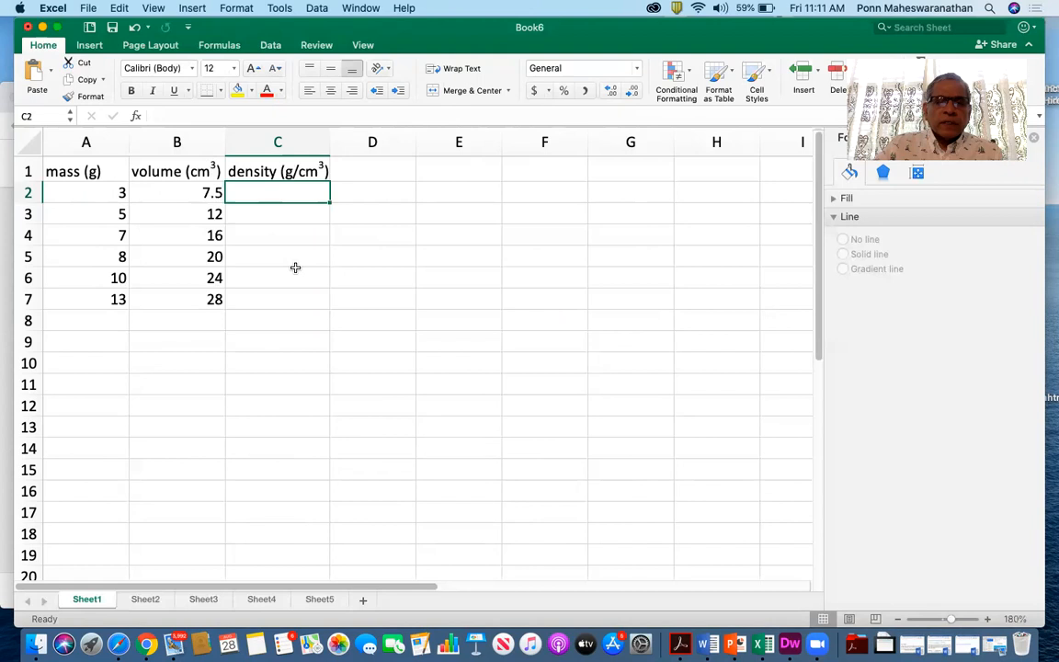
text(=)
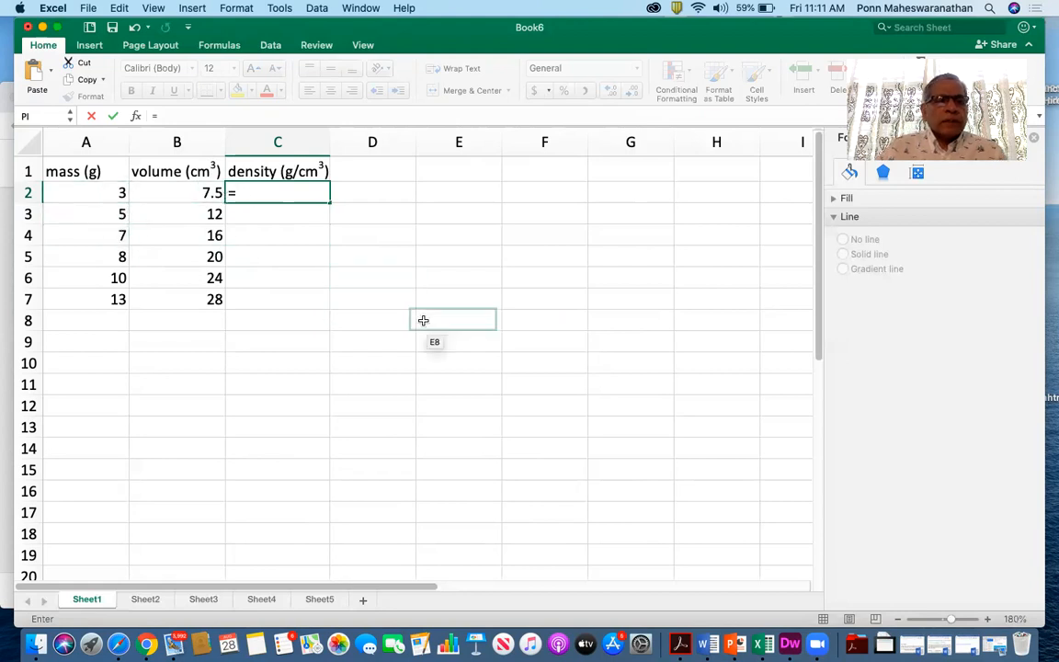
text(A2)
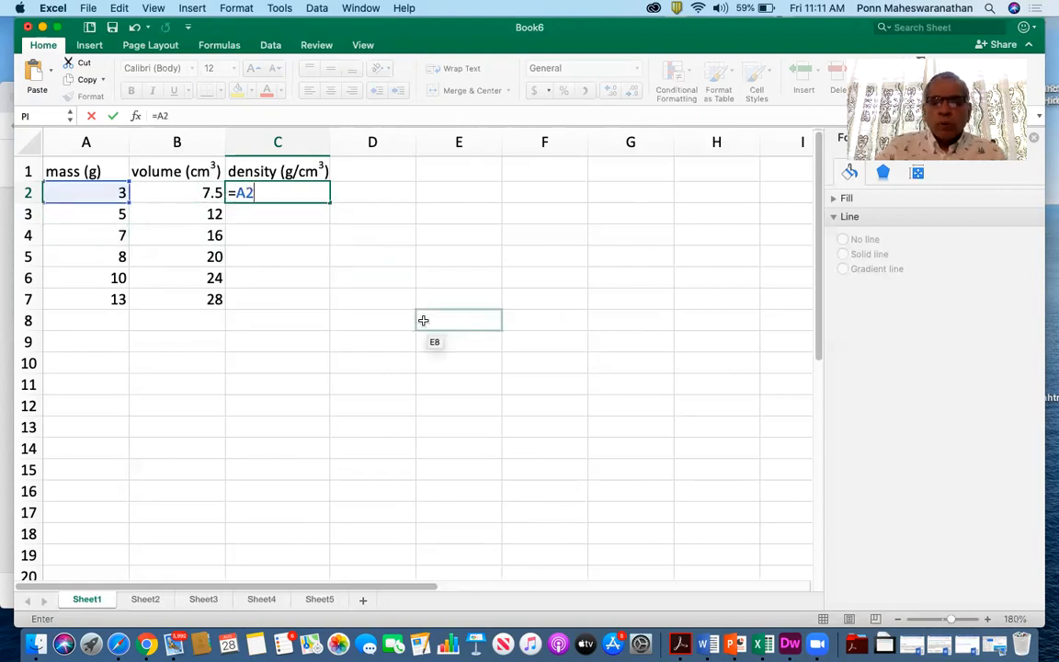
key(BackSpace)
key(BackSpace)
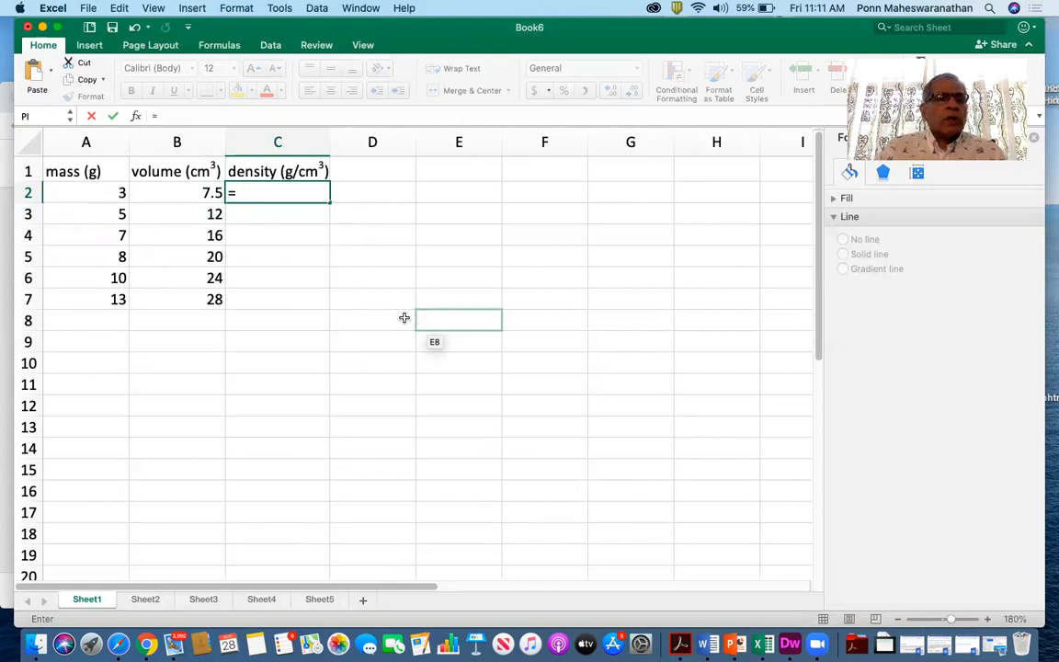
click(97, 194)
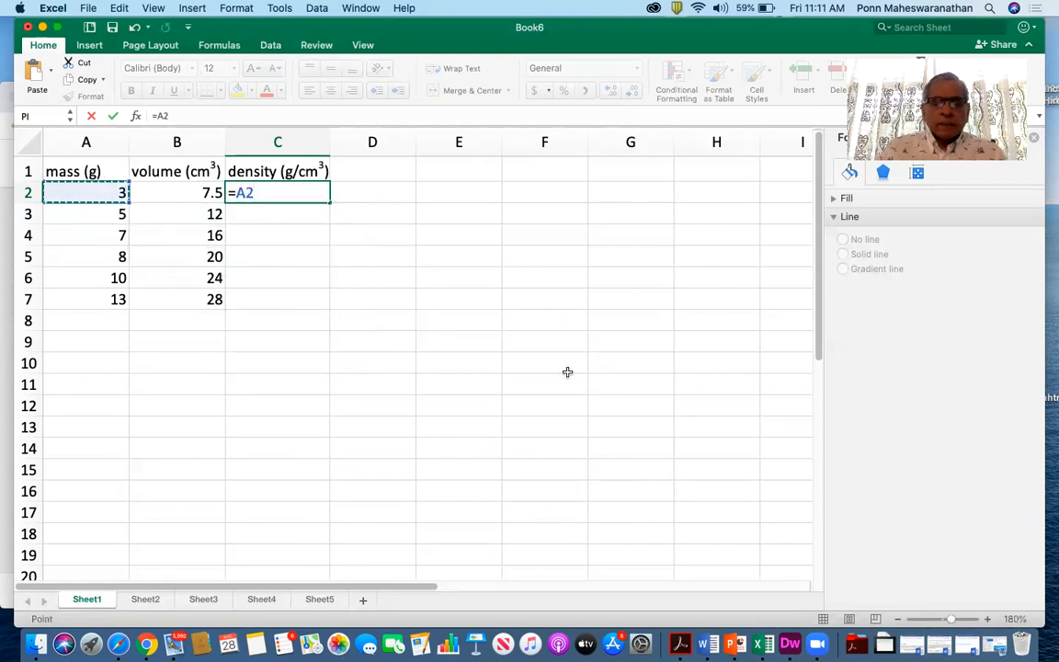
text(/)
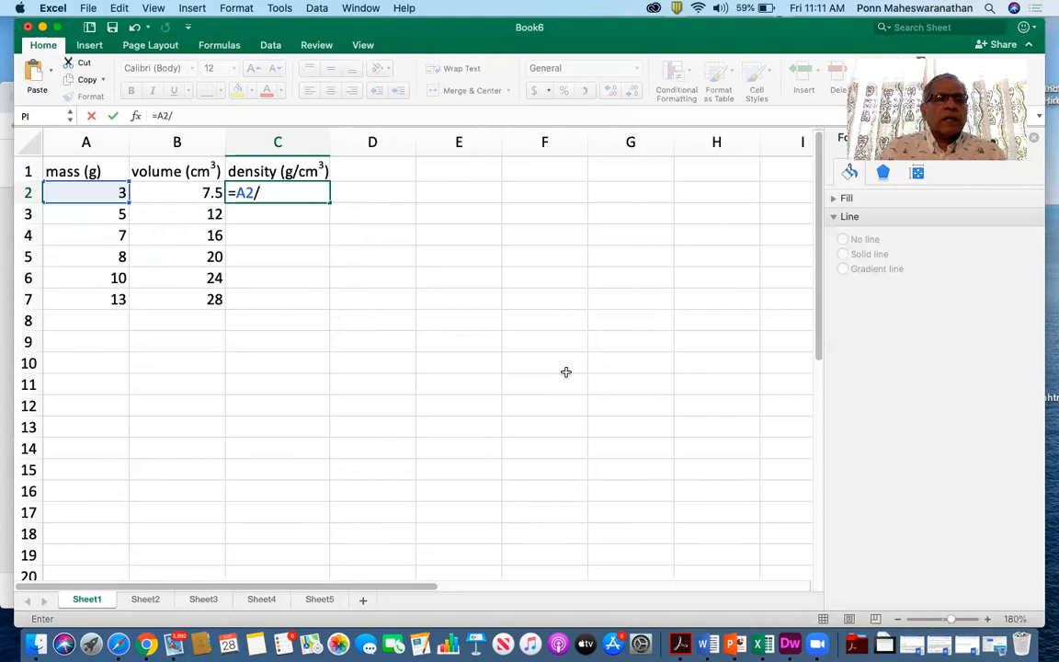
click(196, 193)
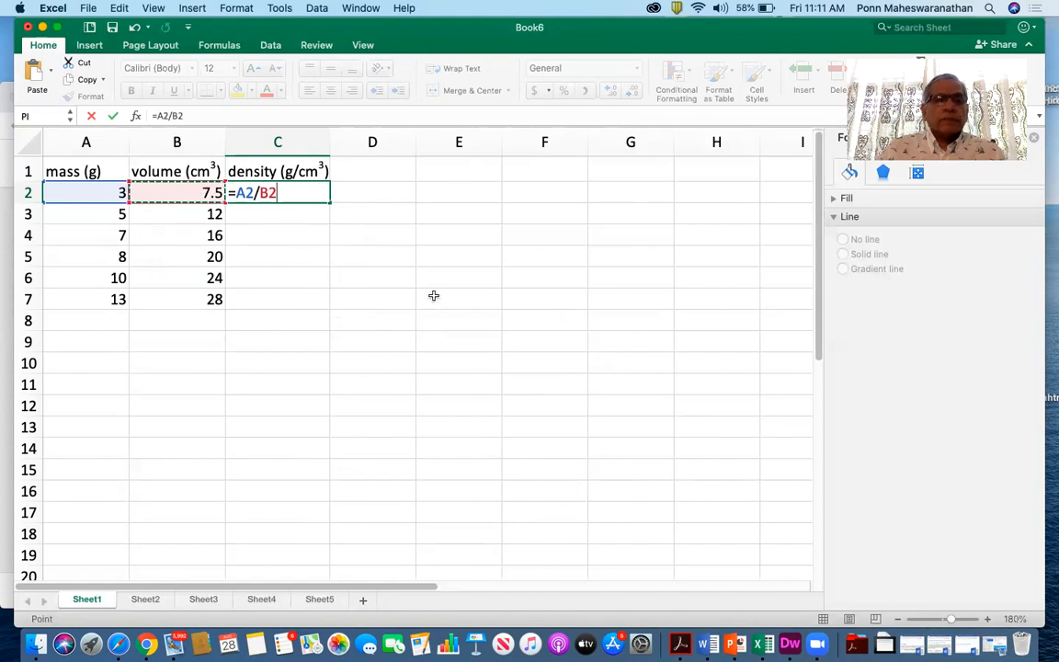
key(Return)
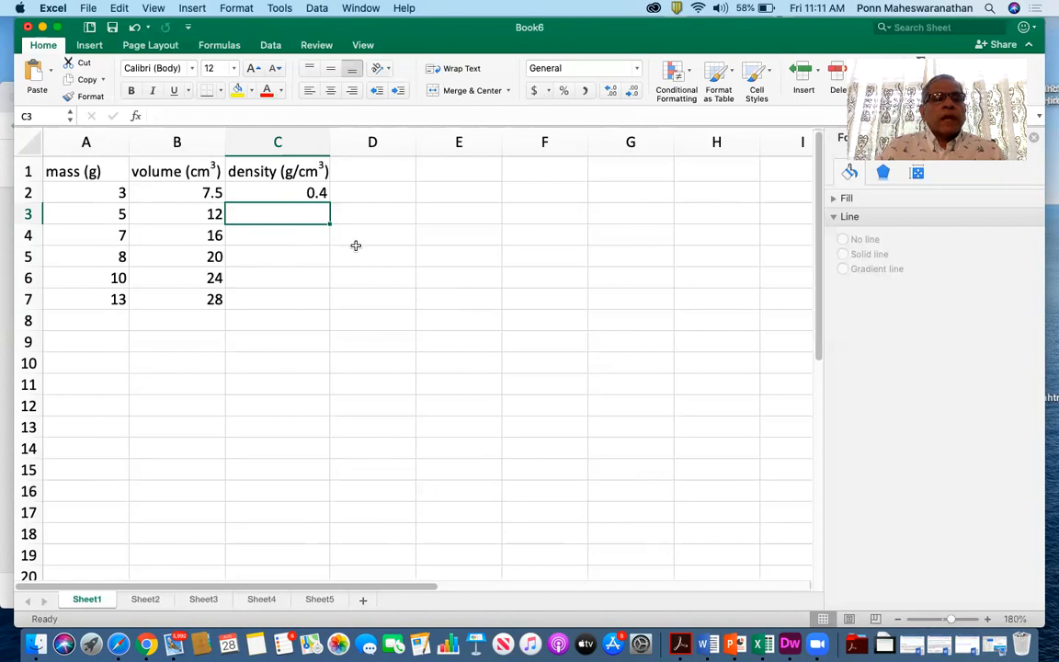
Fill the density formula from C2 down to cell C7.
click(290, 192)
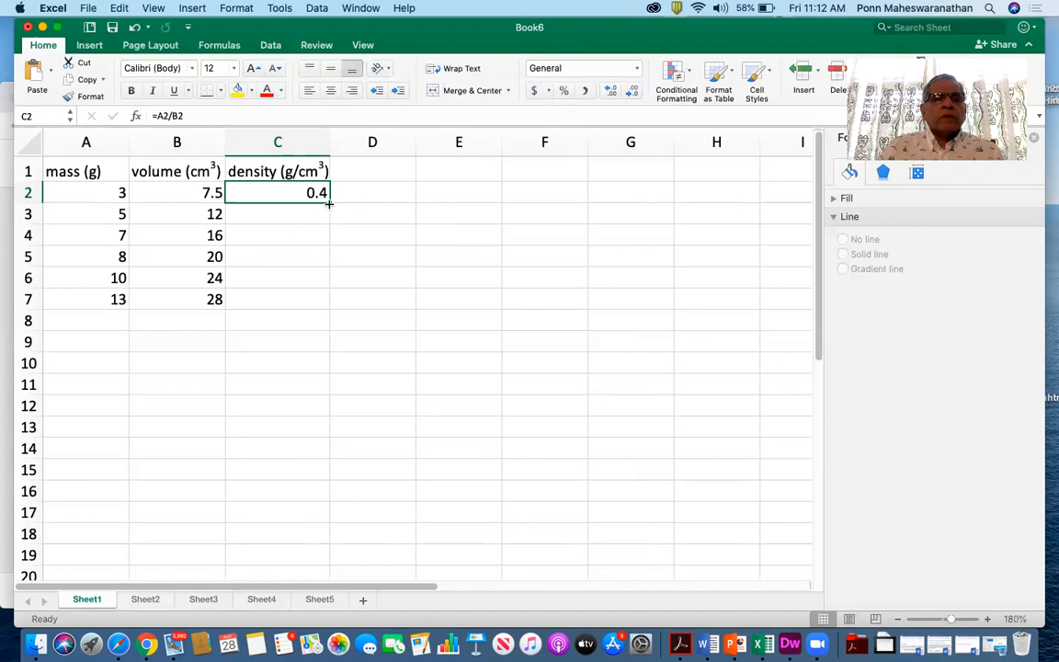
drag(329, 203, 331, 305)
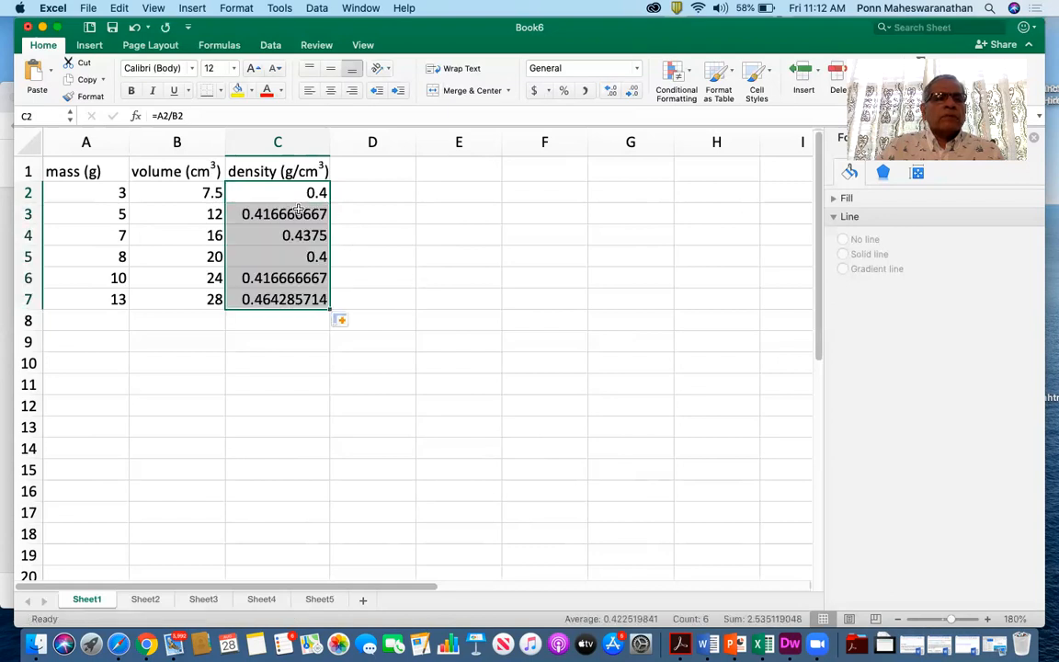
click(496, 337)
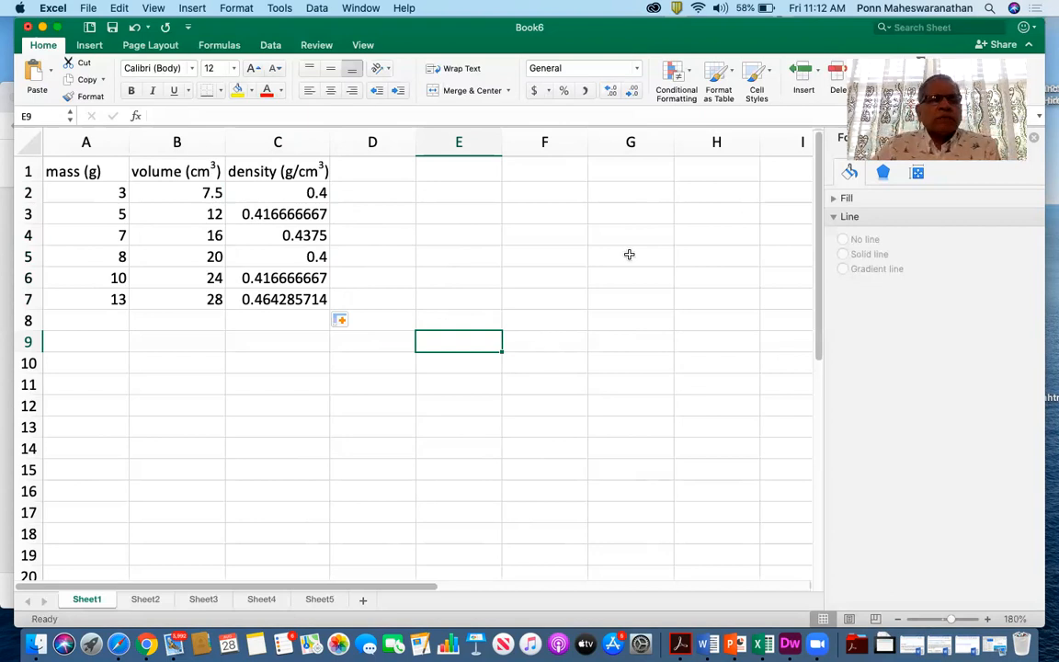
click(283, 190)
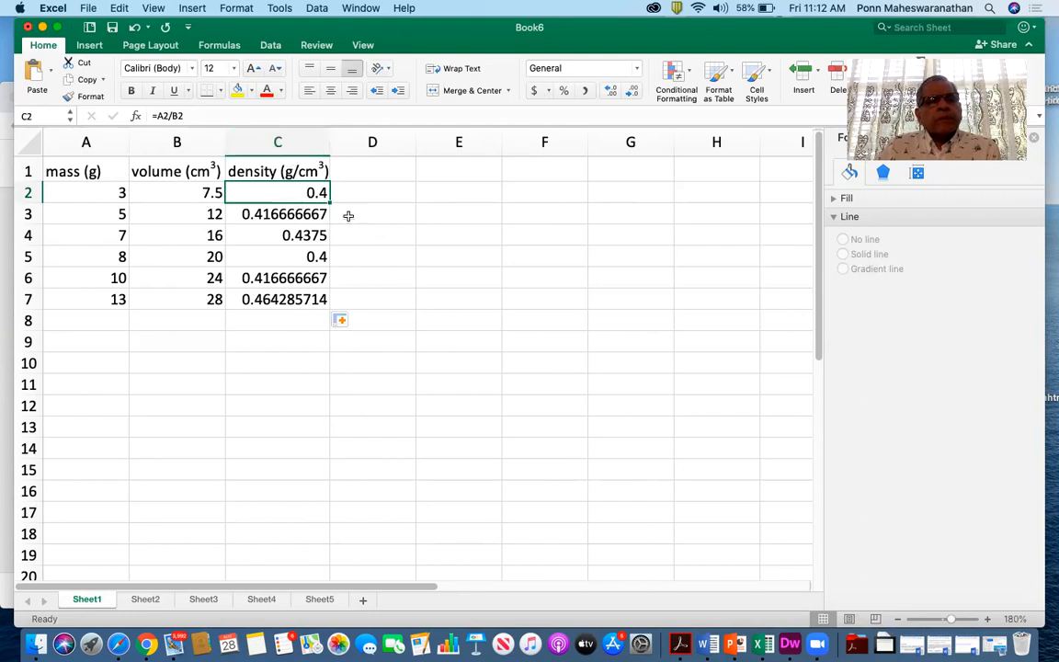
click(354, 347)
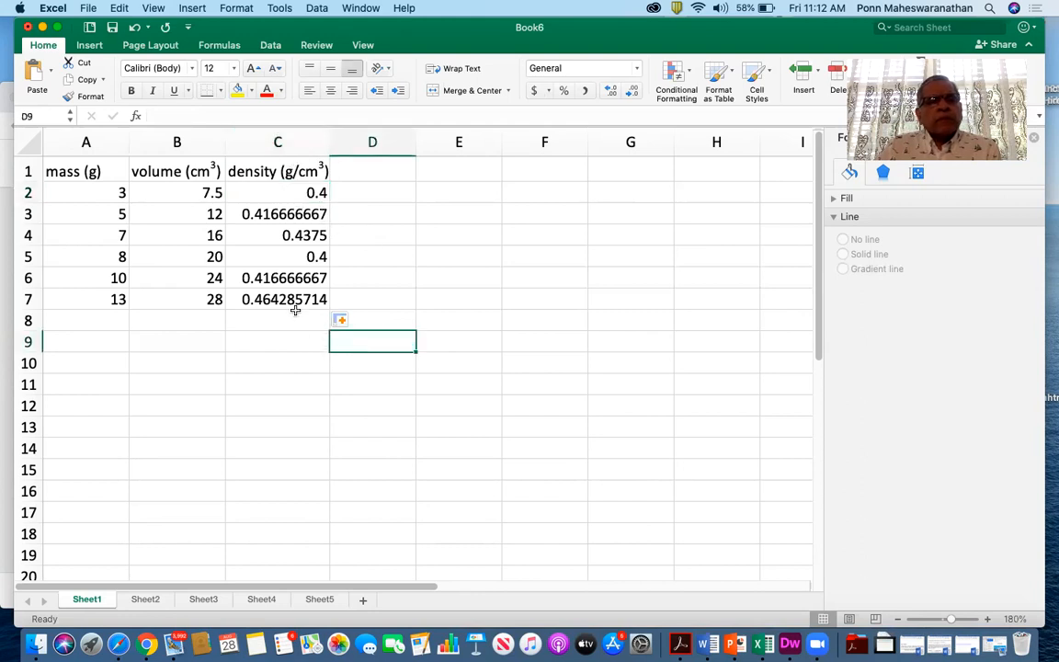
Reduce the density values in C2 to C7 to two decimal places.
drag(294, 304, 259, 184)
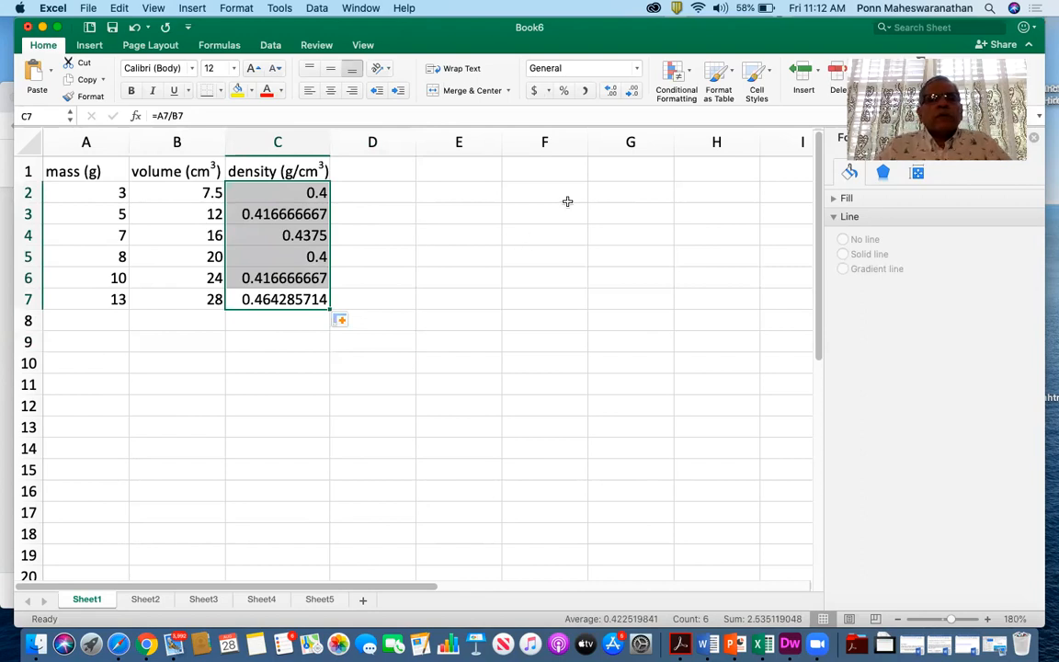
click(631, 94)
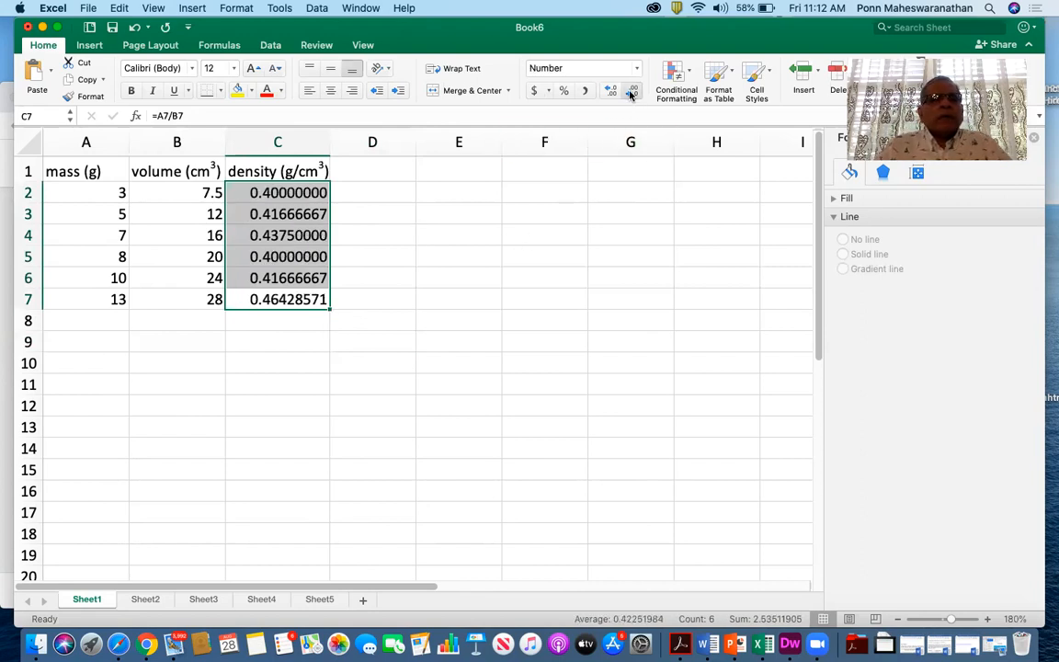
click(631, 95)
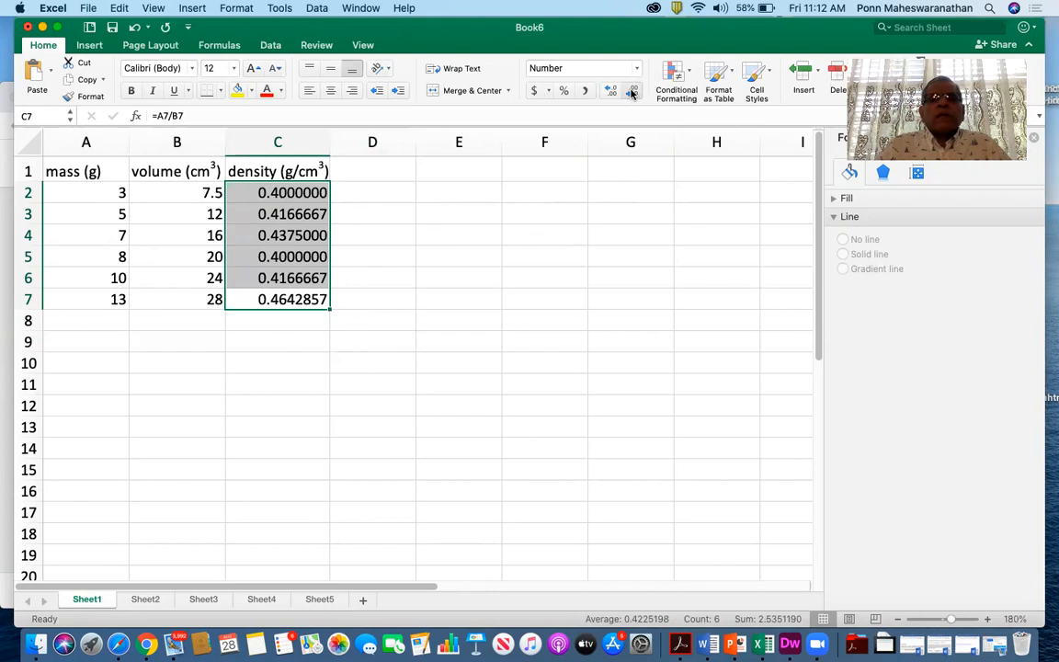
click(632, 93)
click(632, 93)
click(633, 93)
click(633, 93)
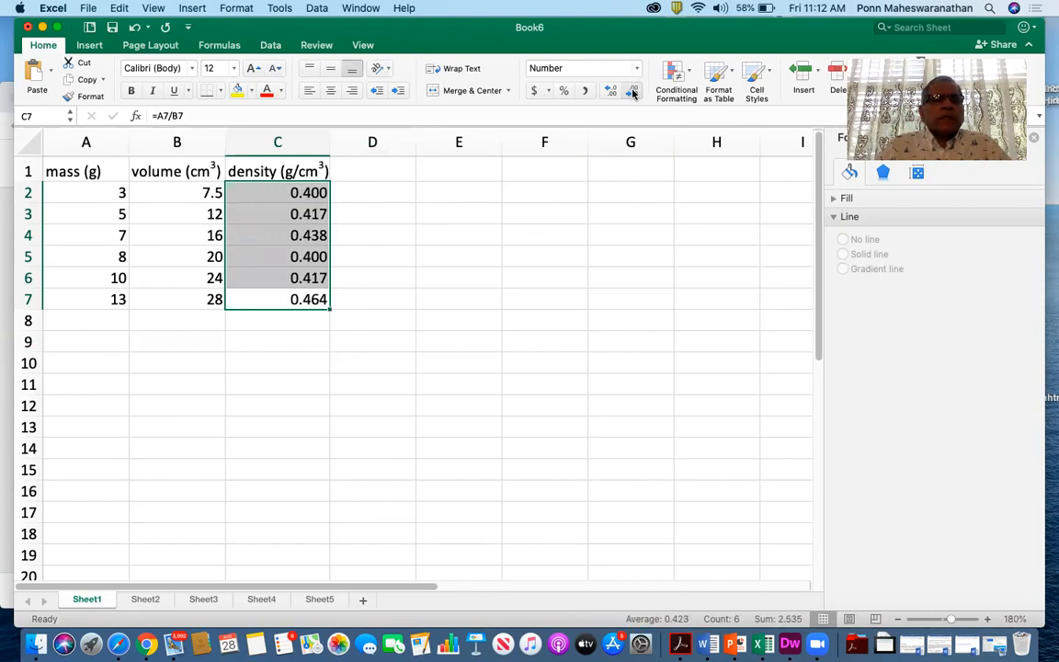
click(632, 93)
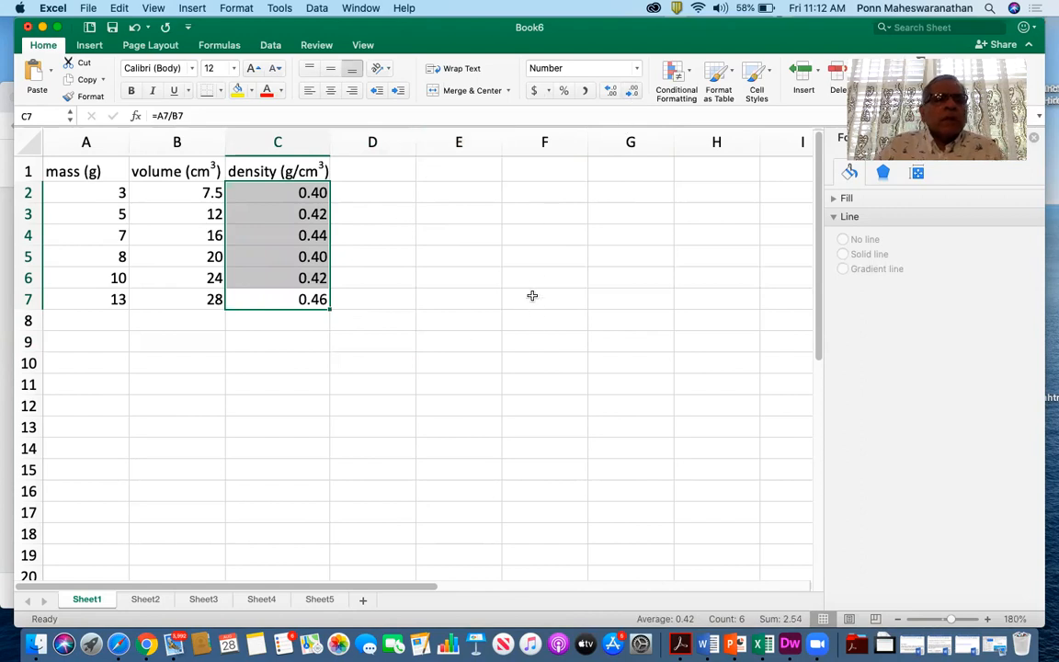
click(407, 345)
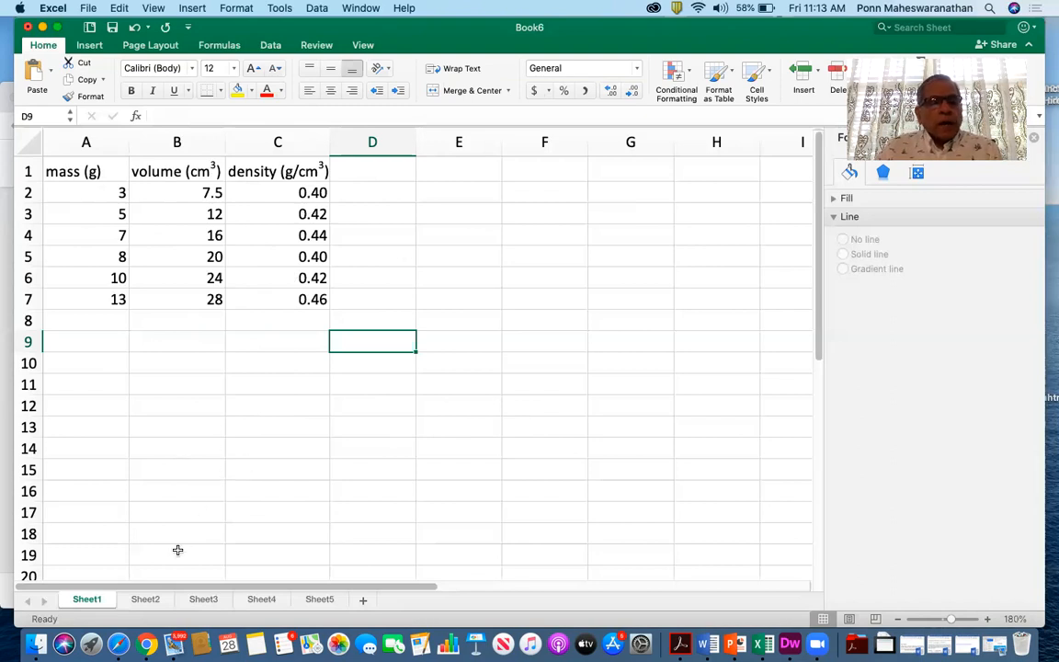
On Sheet2, insert a markers-only scatter chart of the x and y values in cells A2 to B11.
click(146, 599)
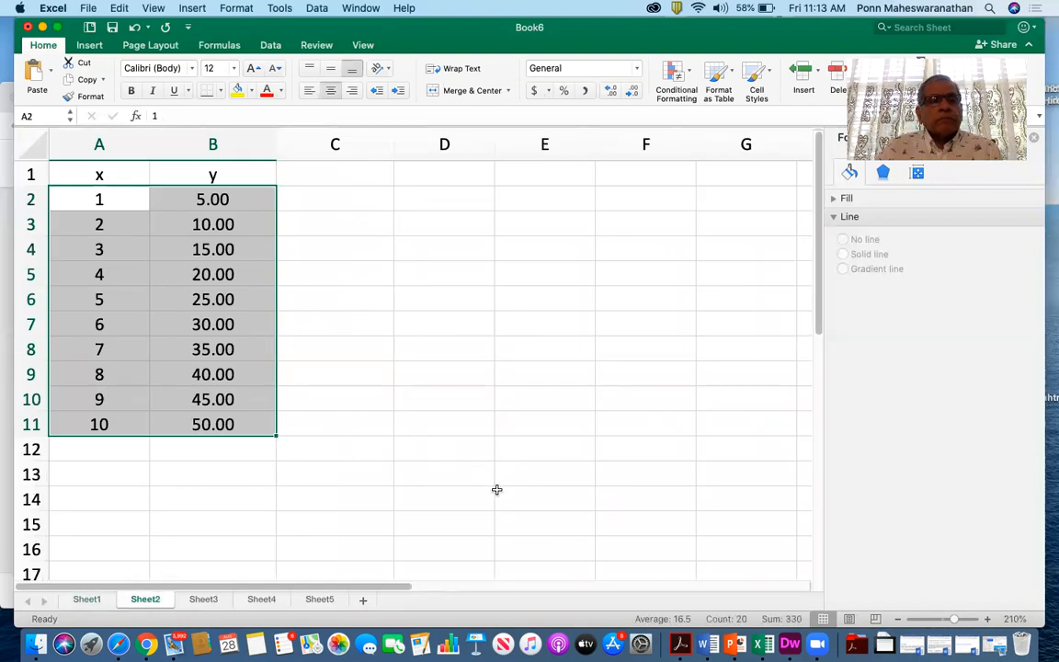
click(441, 475)
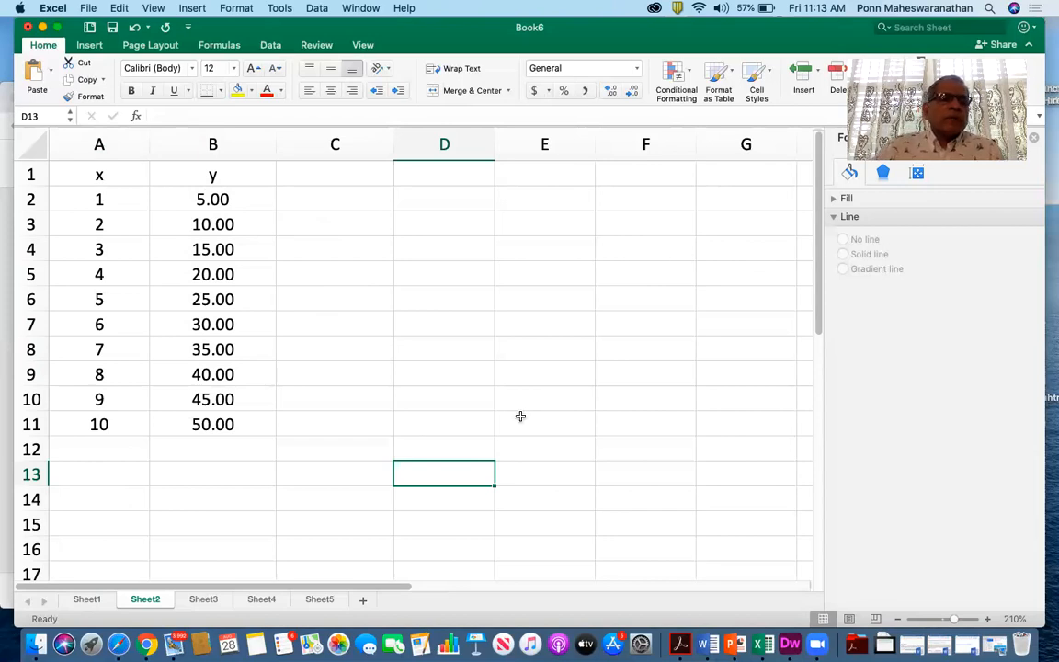
drag(119, 200, 166, 417)
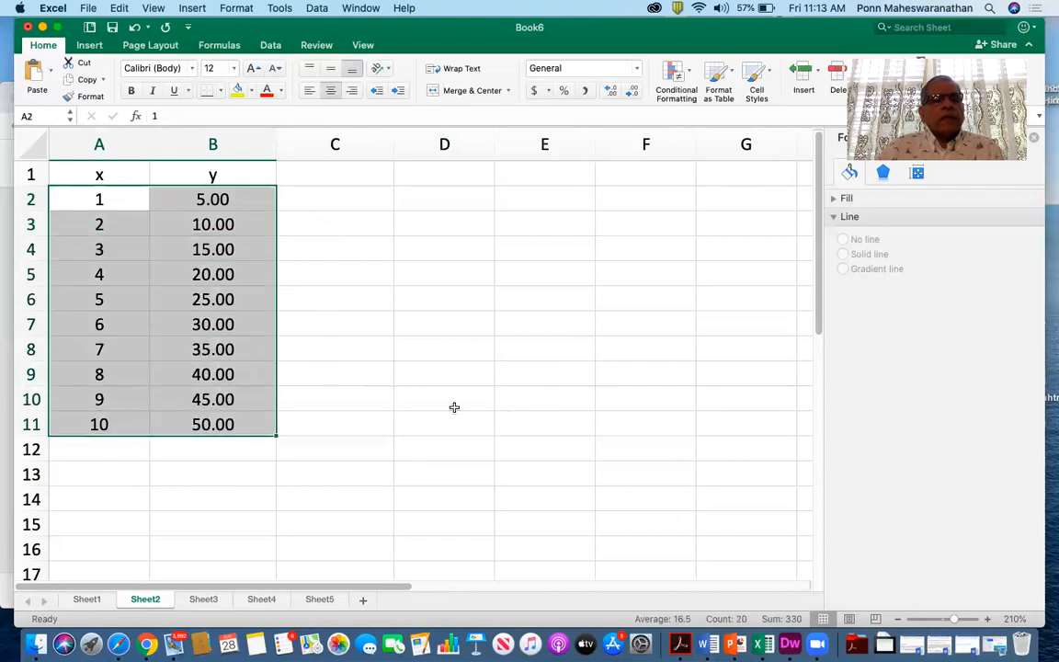
click(87, 46)
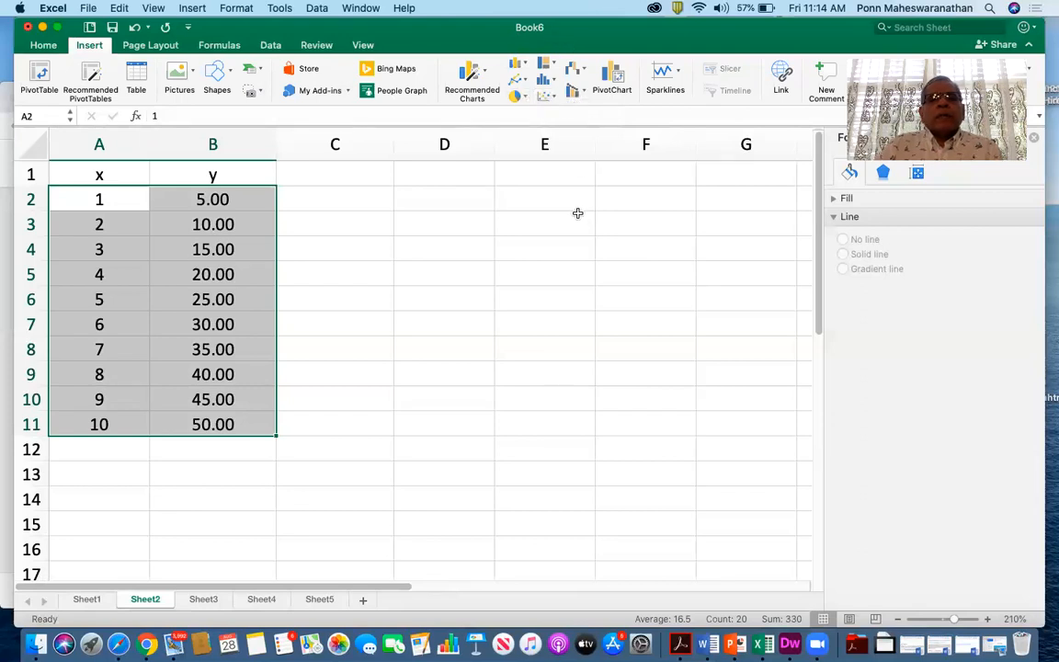
click(546, 97)
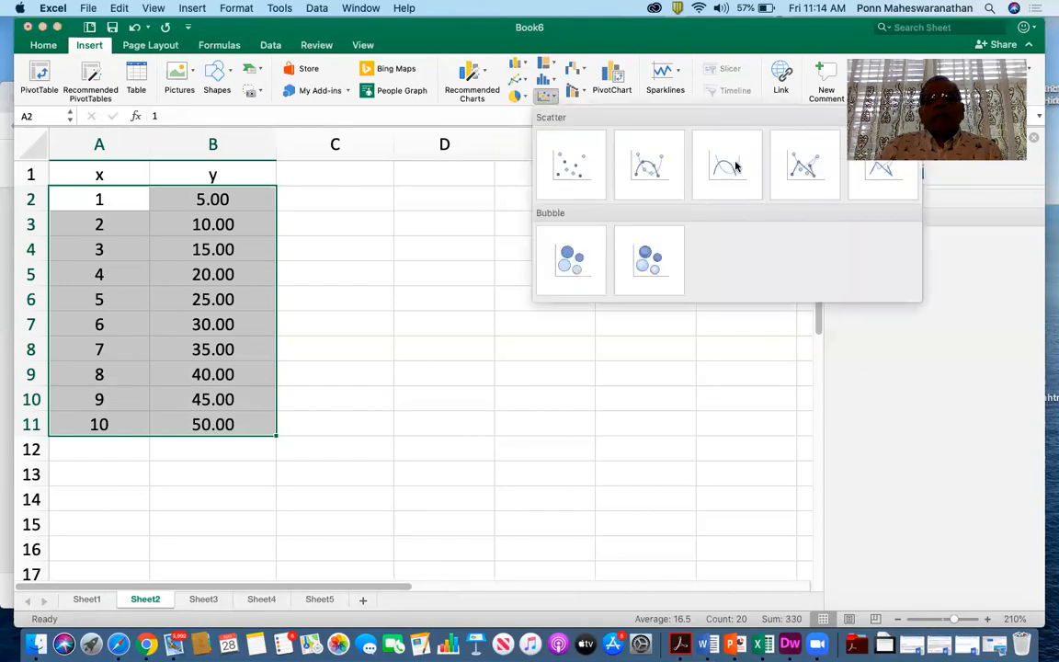
click(581, 165)
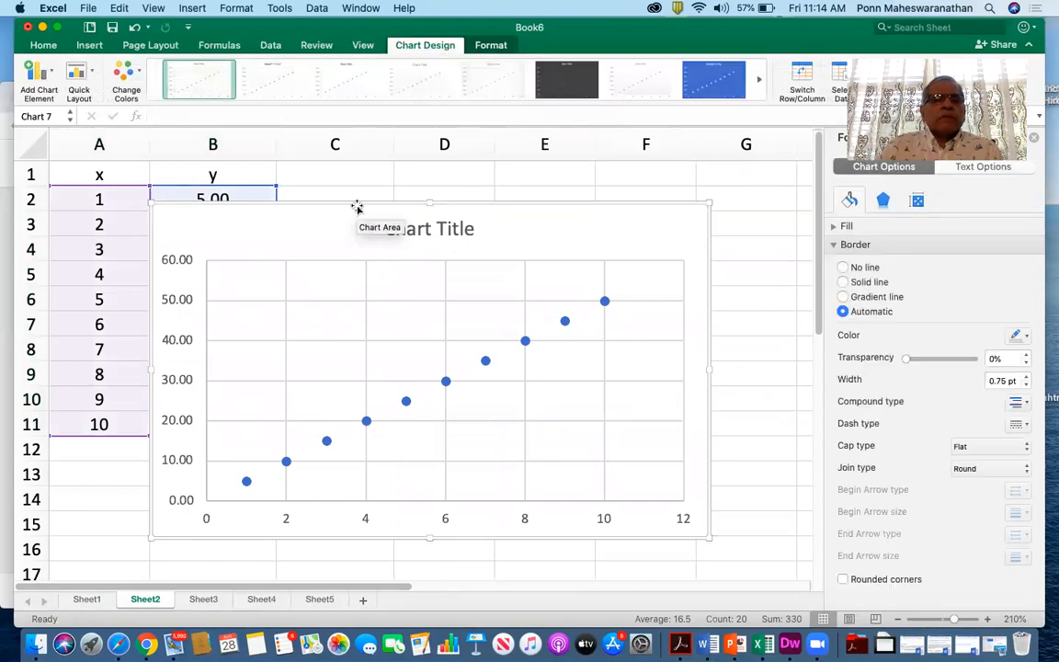
Move the scatter chart beside the data and shrink it to fit within columns C to G, leaving the y column uncovered.
drag(365, 202, 464, 161)
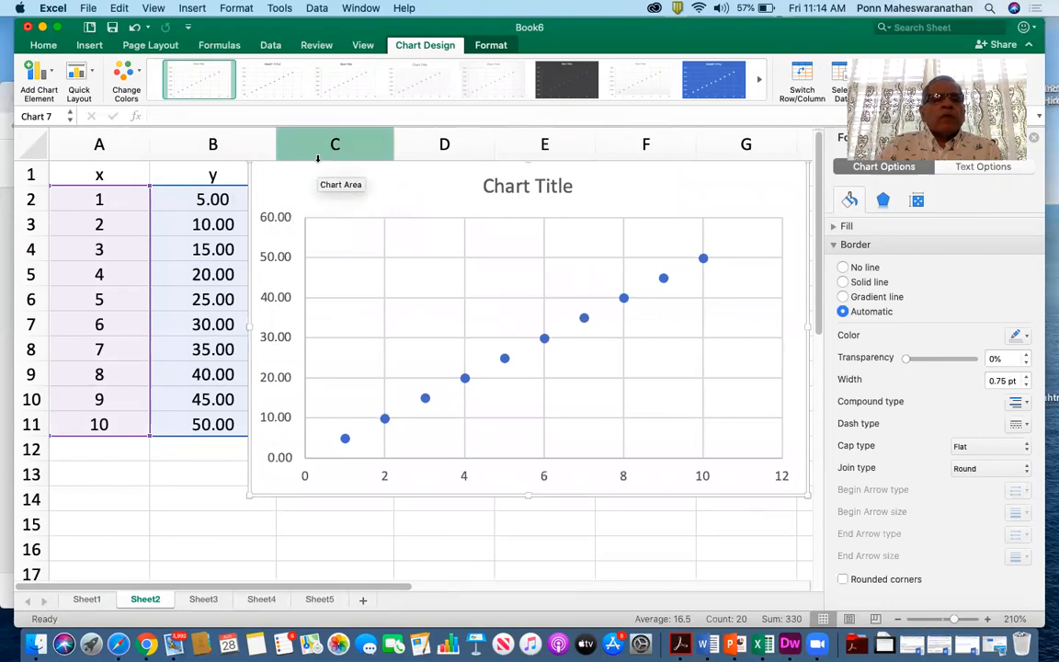
drag(246, 497, 323, 442)
drag(383, 192, 364, 204)
click(511, 501)
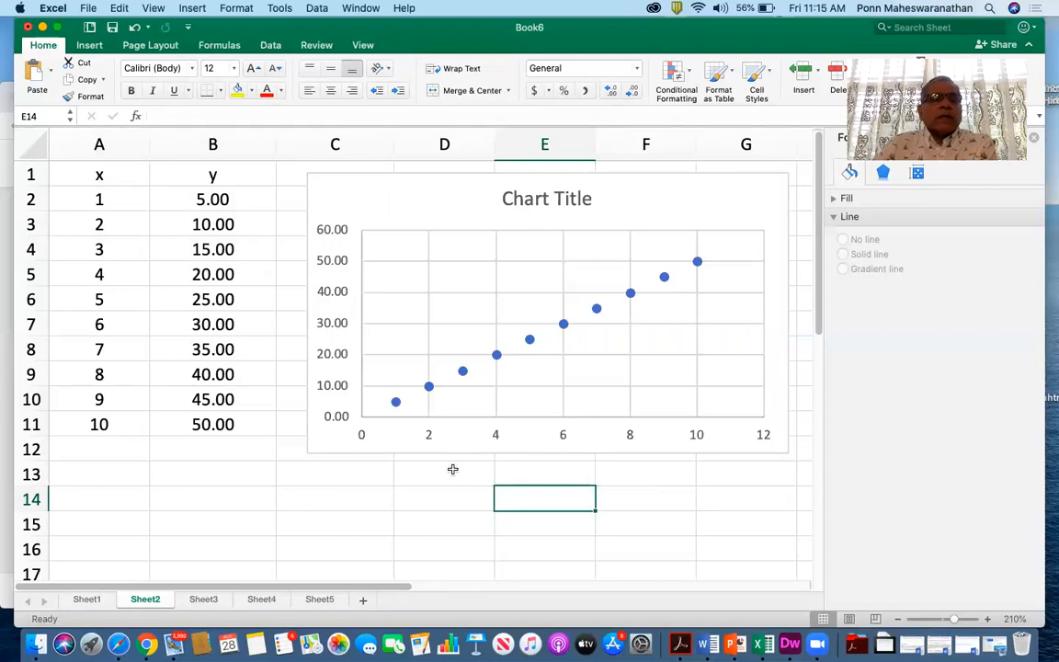
Replace the chart's placeholder title with "Y versus X".
click(572, 200)
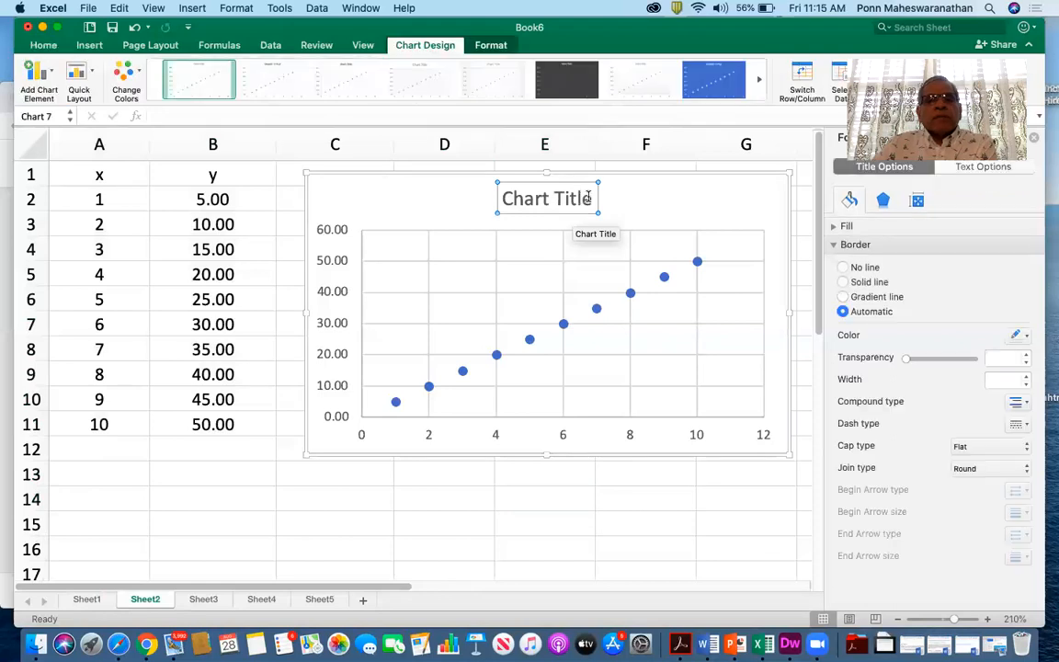
key(BackSpace)
key(BackSpace)
key(BackSpace)
key(BackSpace)
key(BackSpace)
key(BackSpace)
key(BackSpace)
key(BackSpace)
key(BackSpace)
key(BackSpace)
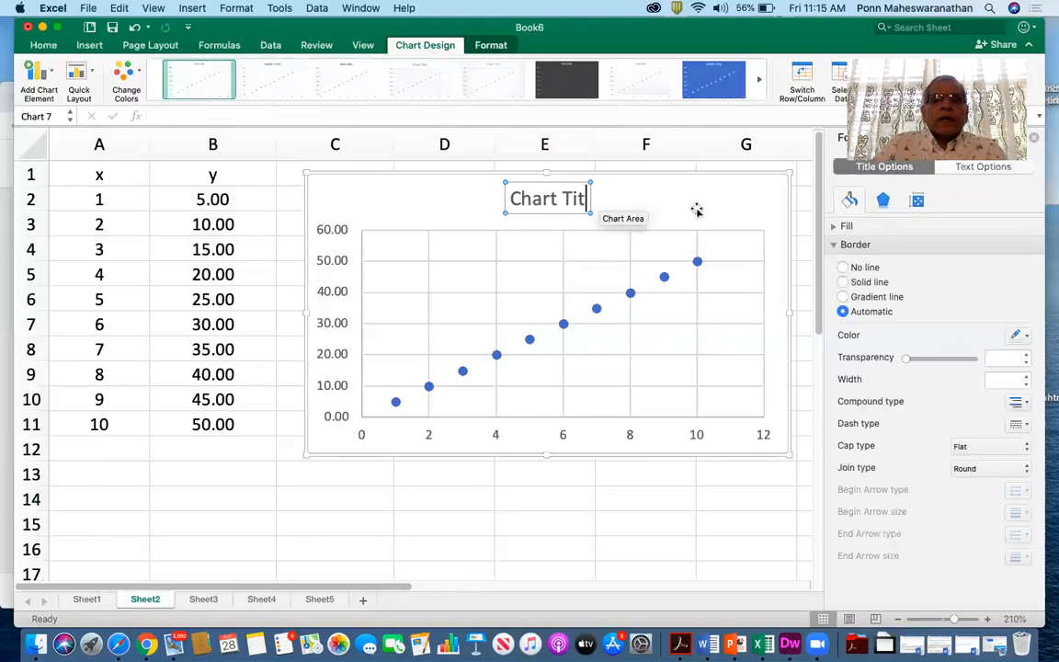
key(BackSpace)
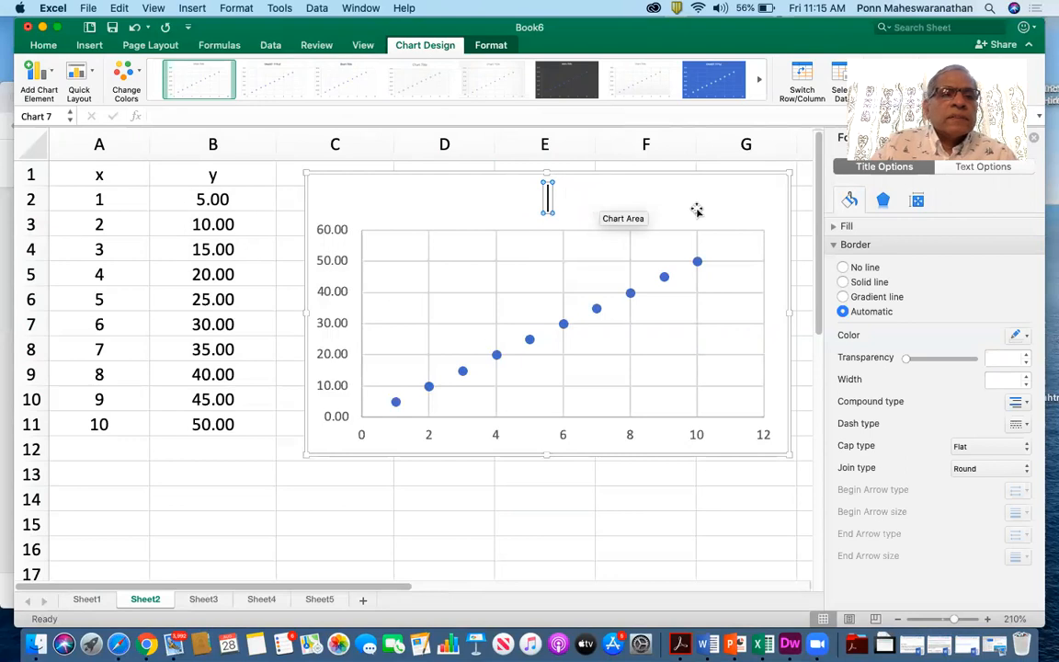
text(Y vers)
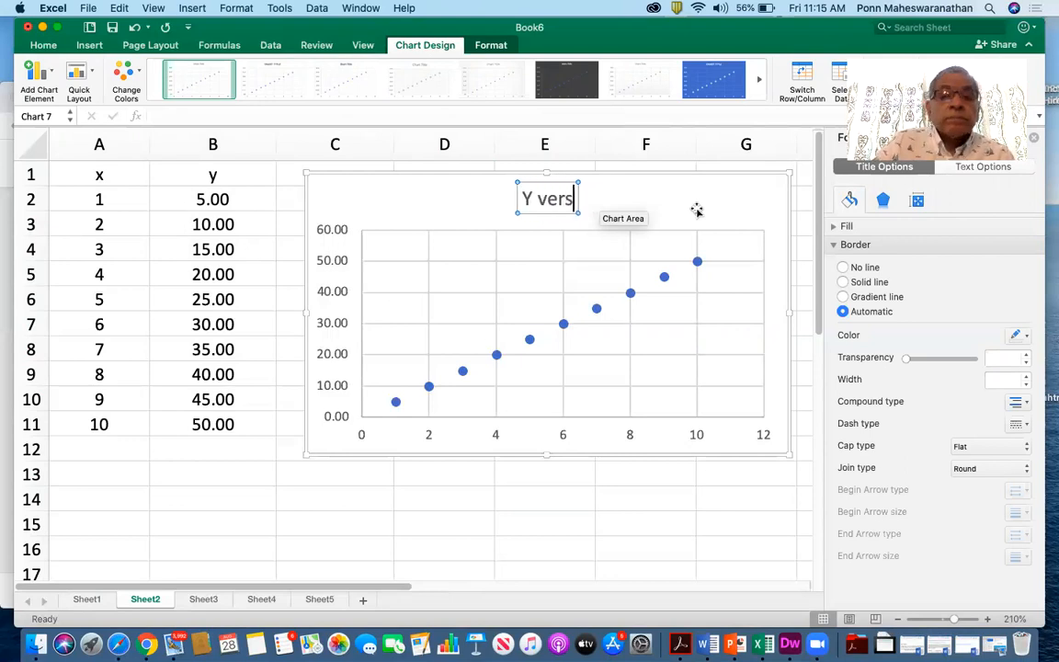
text(us)
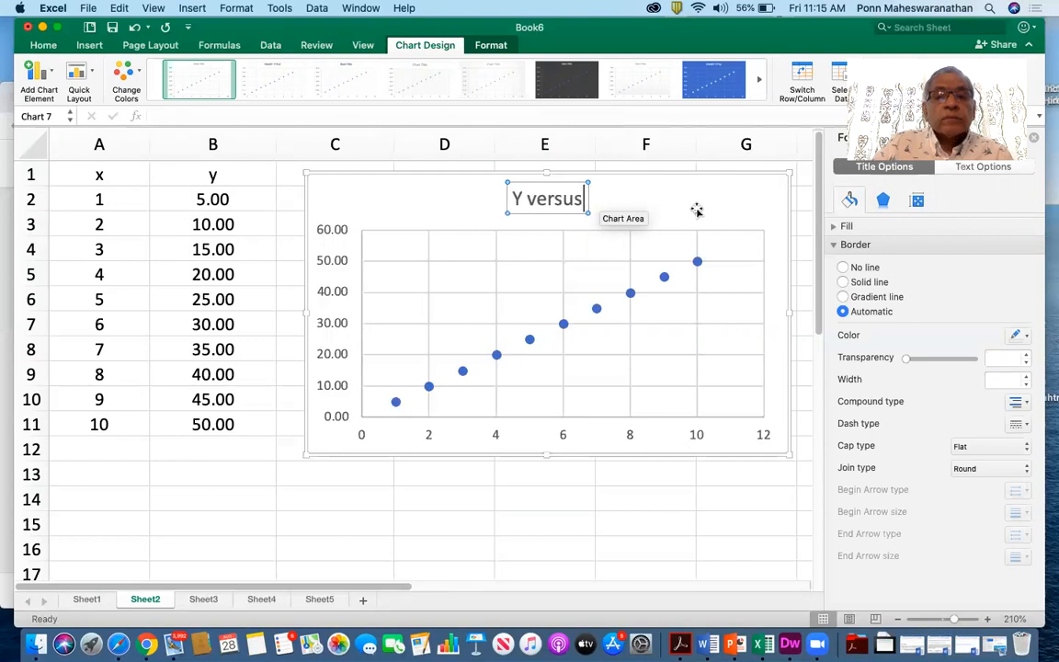
text( x)
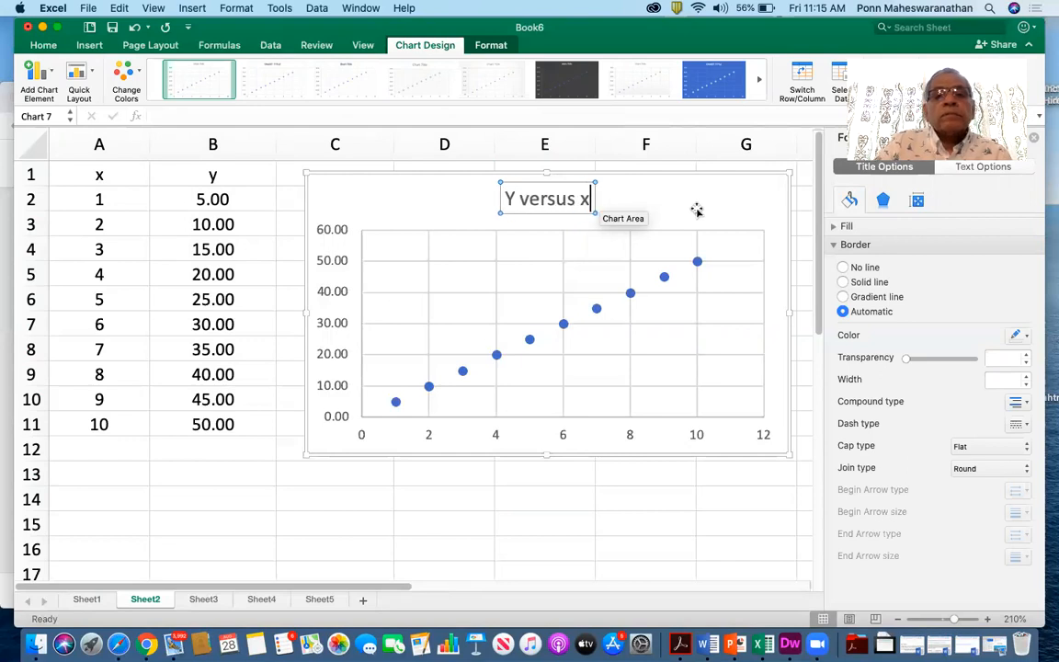
key(BackSpace)
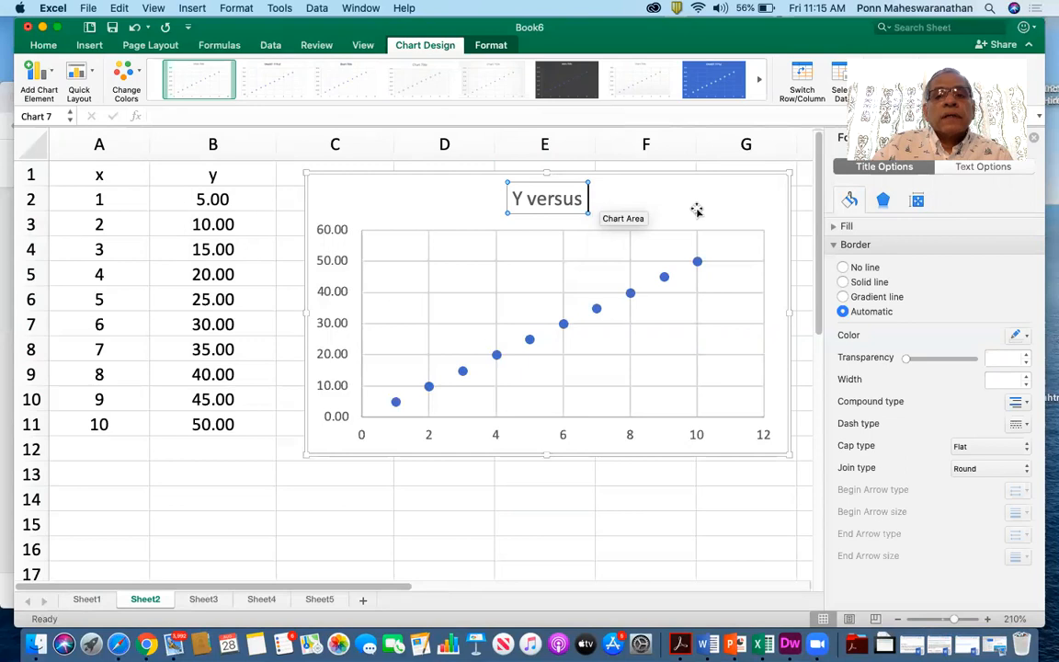
text(X)
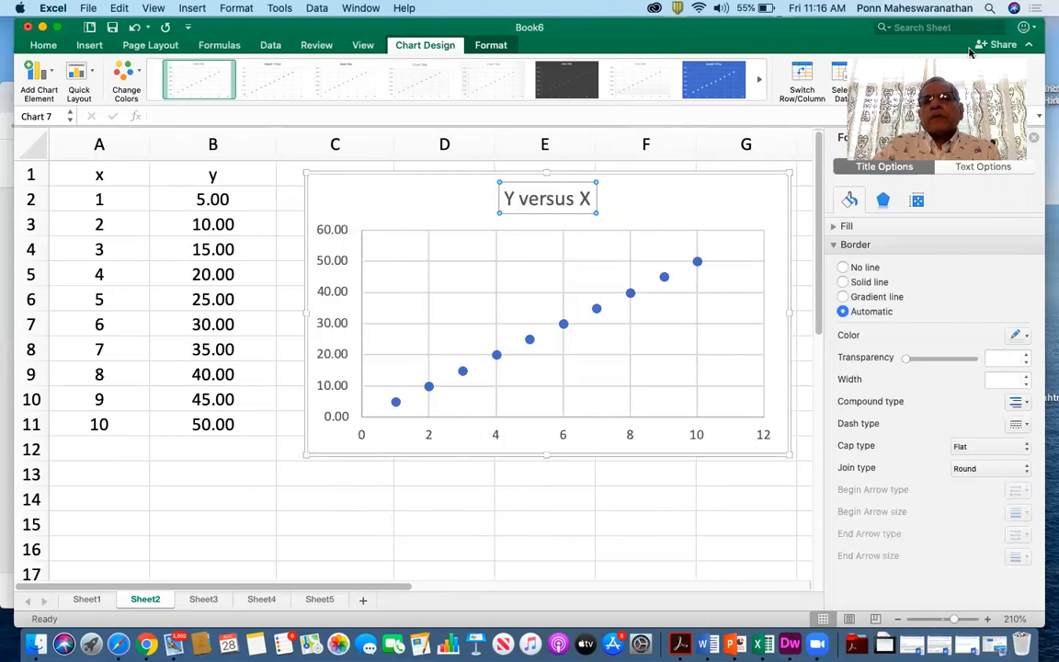
Review the chart's data source ranges for the X and Y values without changing them.
click(848, 81)
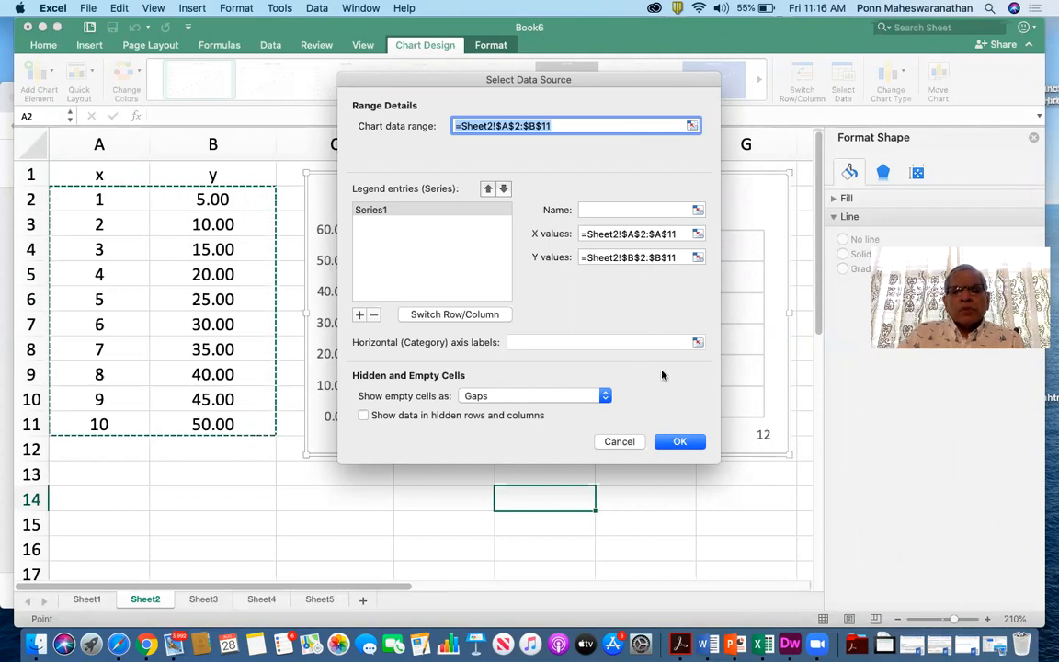
click(634, 443)
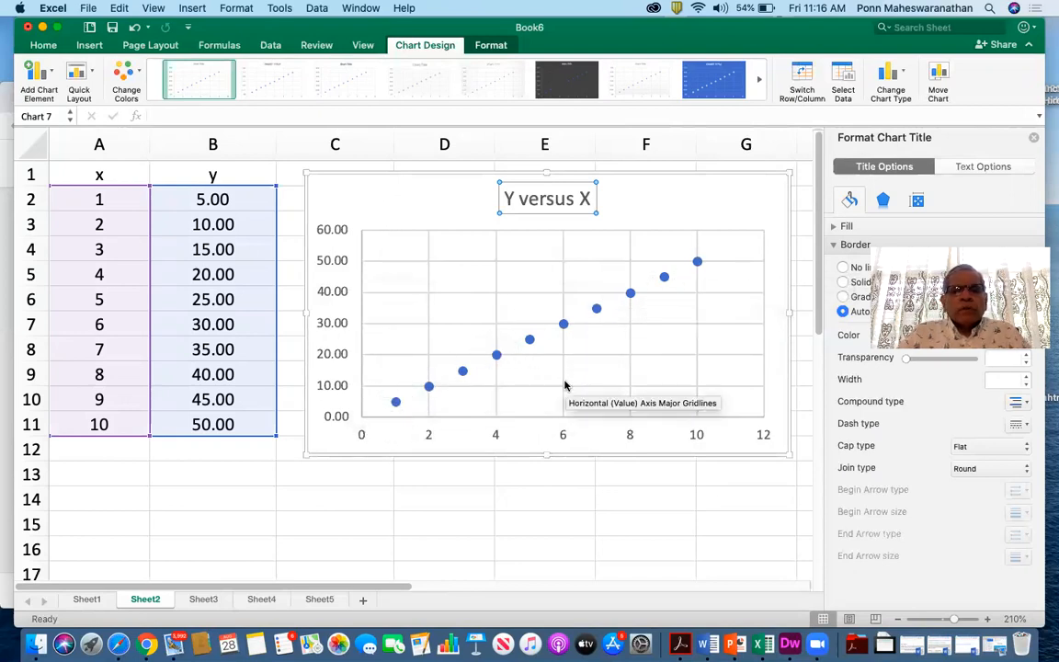
Add a linear trendline to the data points with its equation displayed on the chart, and move the equation label slightly above the line.
right_click(597, 316)
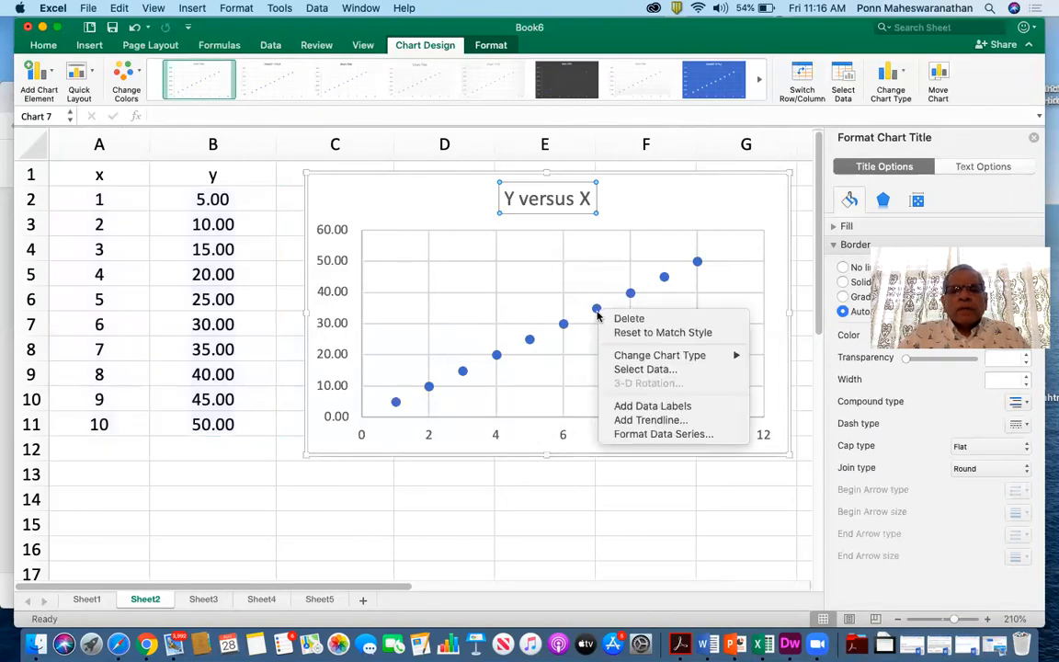
click(637, 421)
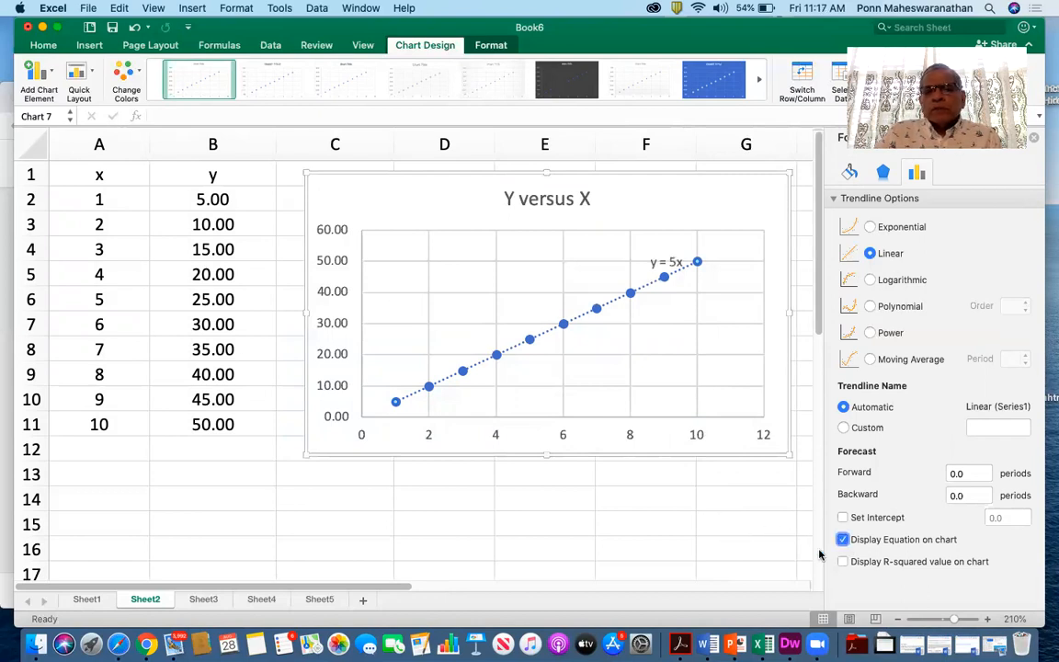
click(657, 254)
click(653, 253)
drag(650, 251, 653, 241)
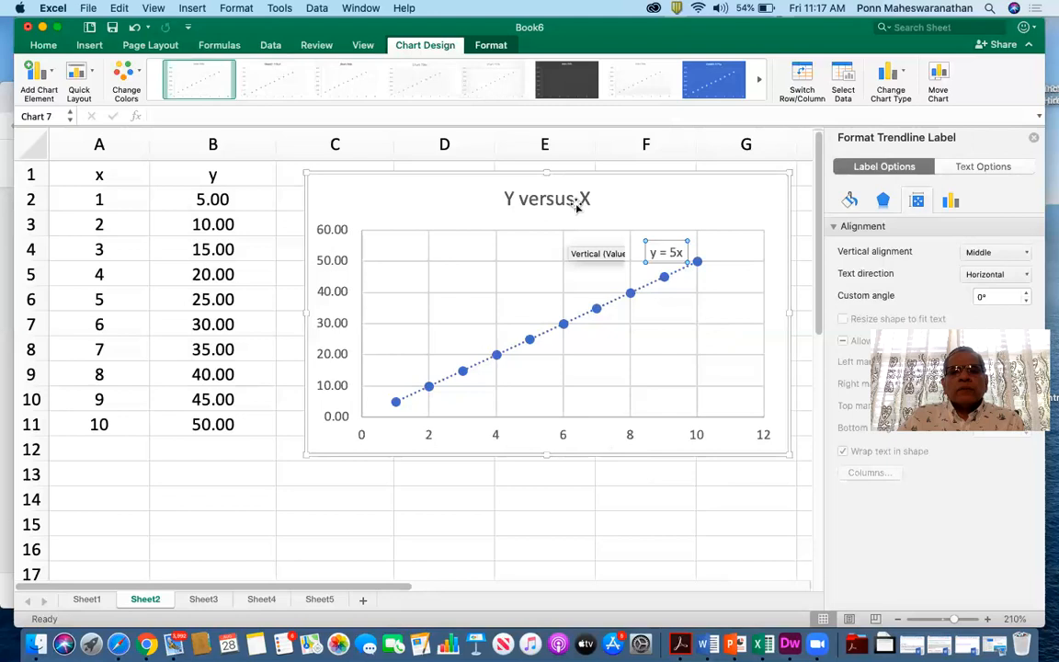
Swap the chart's axes by setting the series X values to Sheet2 B2:B11 and the Y values to A2:A11.
click(842, 81)
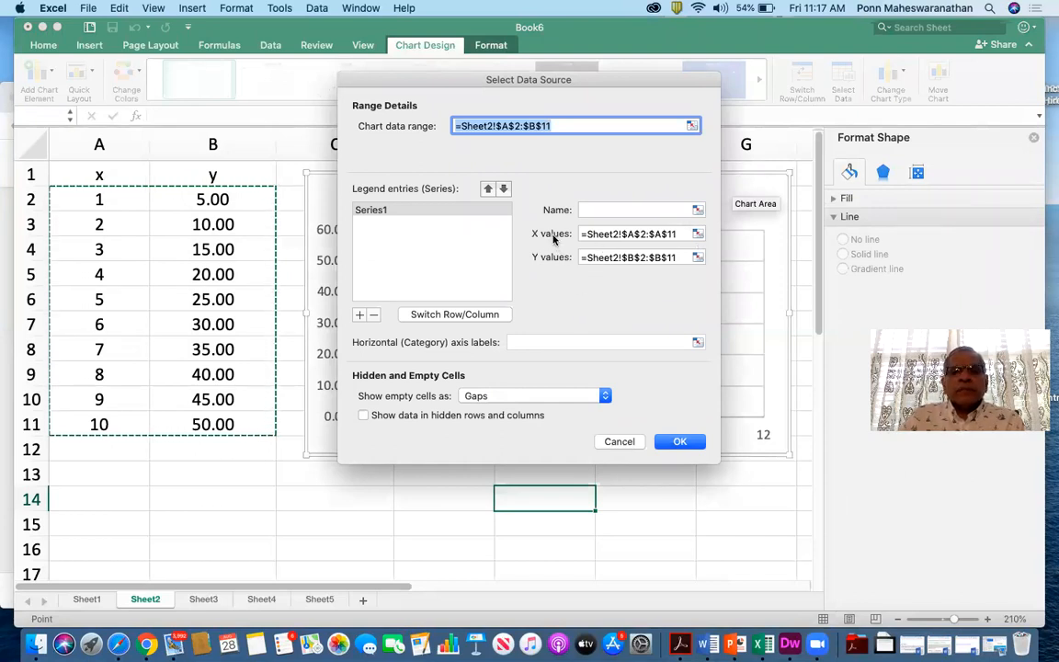
click(696, 233)
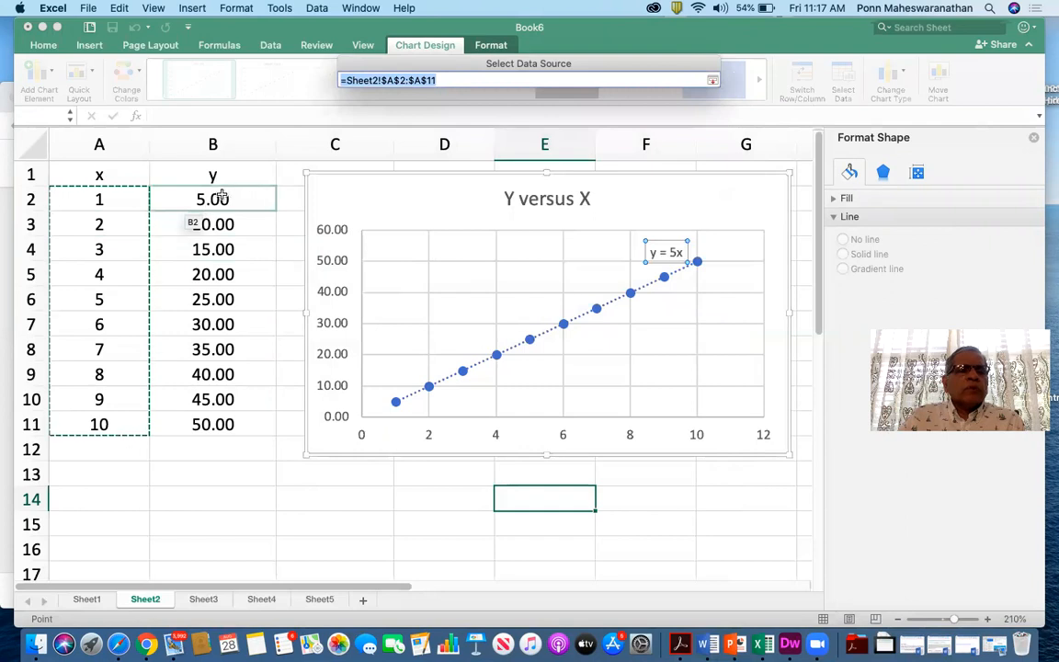
drag(222, 197, 224, 276)
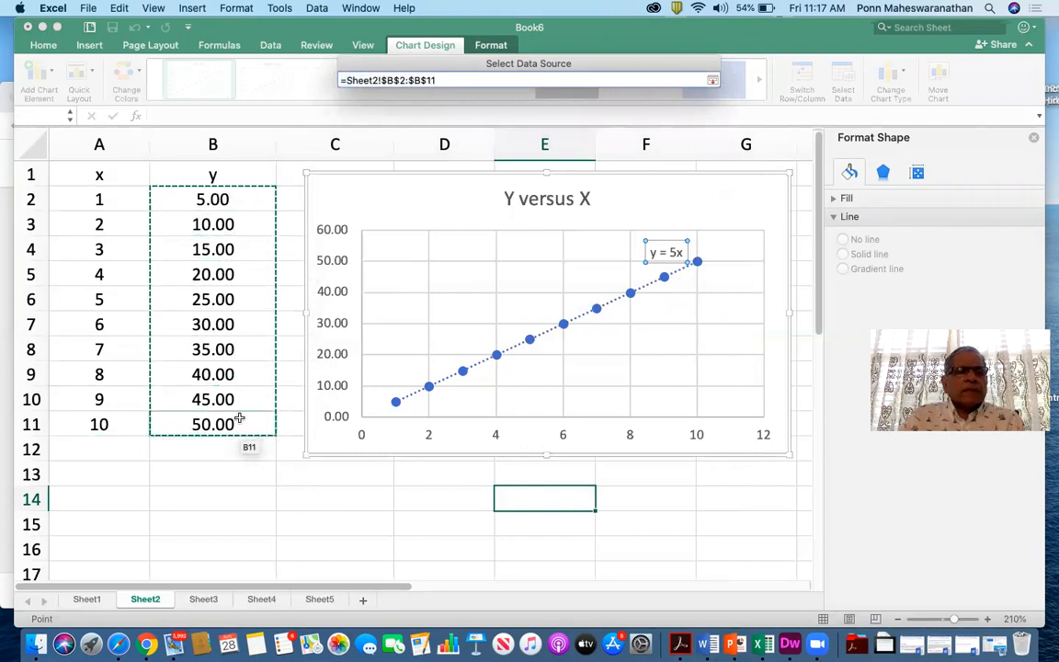
click(712, 80)
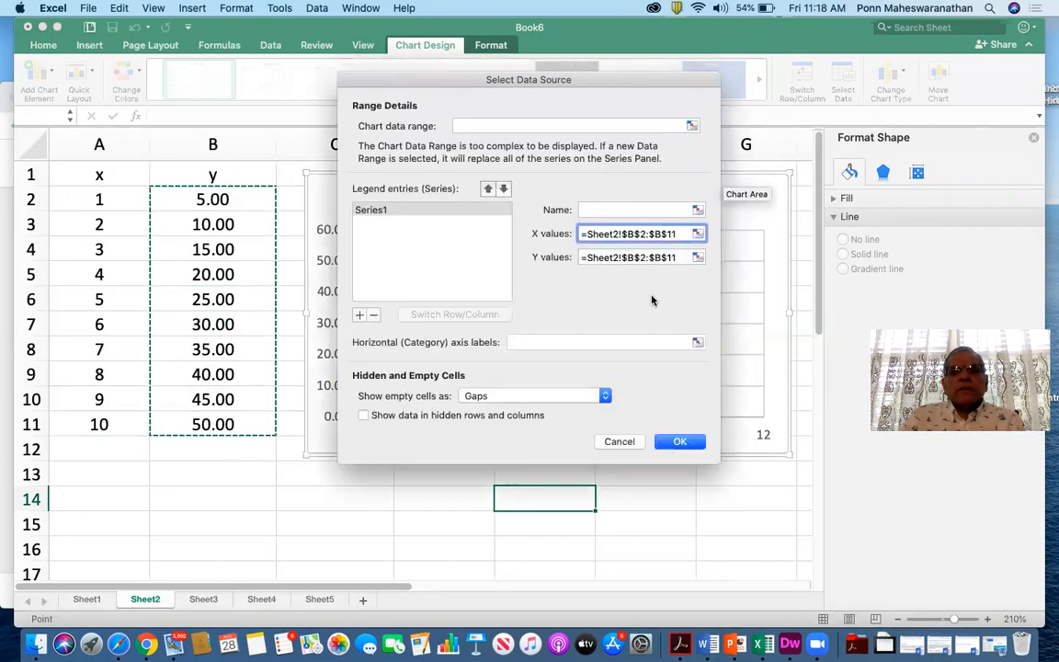
click(698, 258)
drag(99, 199, 101, 418)
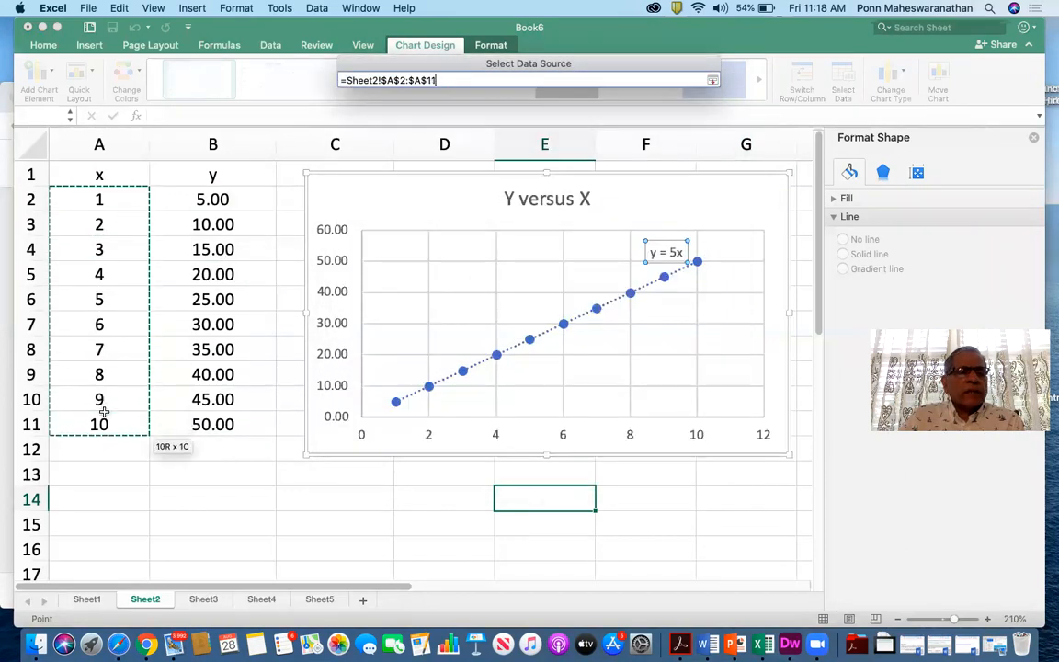
click(712, 82)
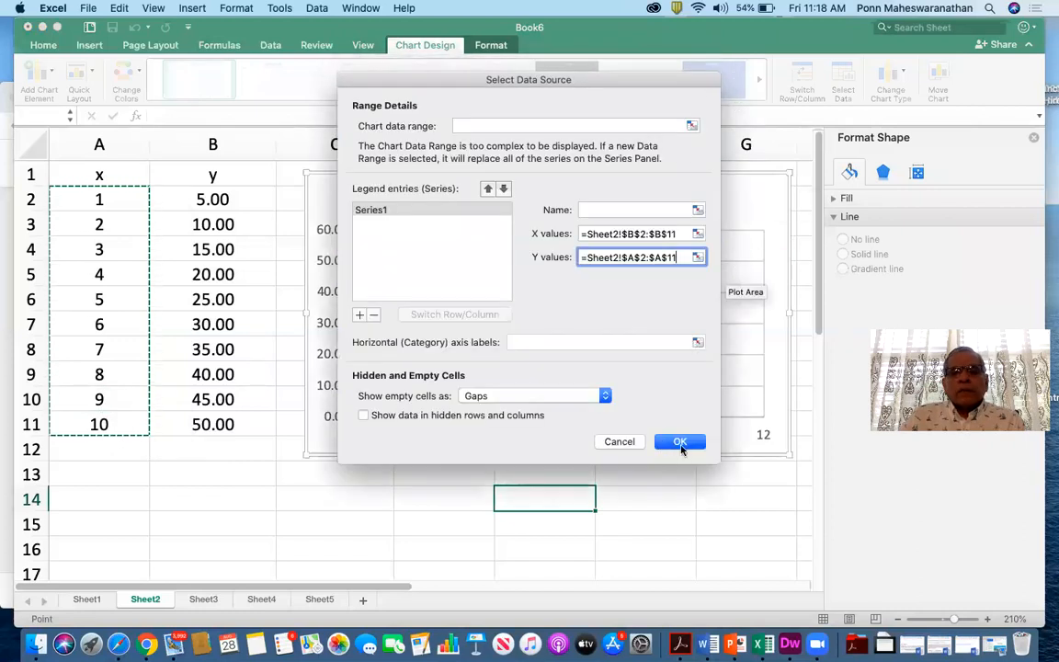
click(679, 443)
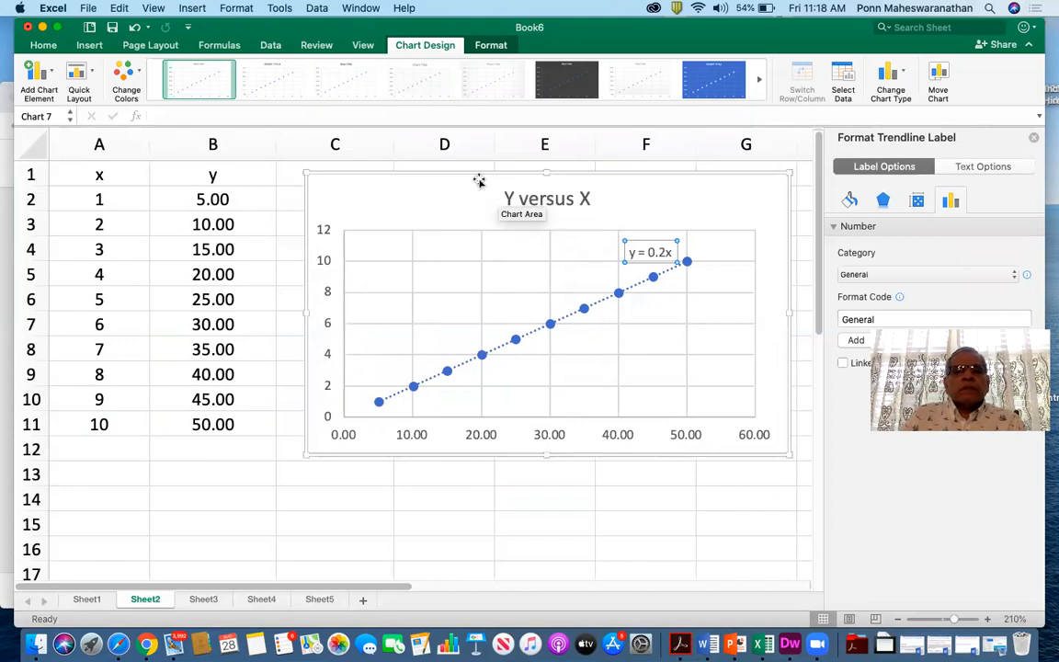
Shift the chart slightly and change its title to "X versus Y".
drag(477, 170, 509, 182)
click(584, 192)
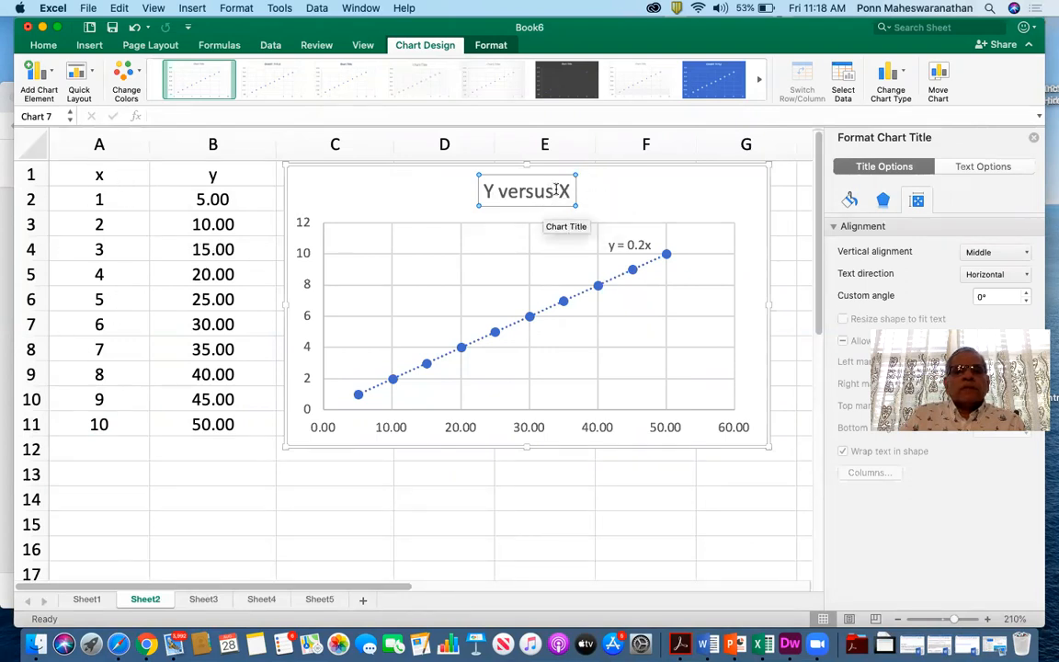
click(498, 192)
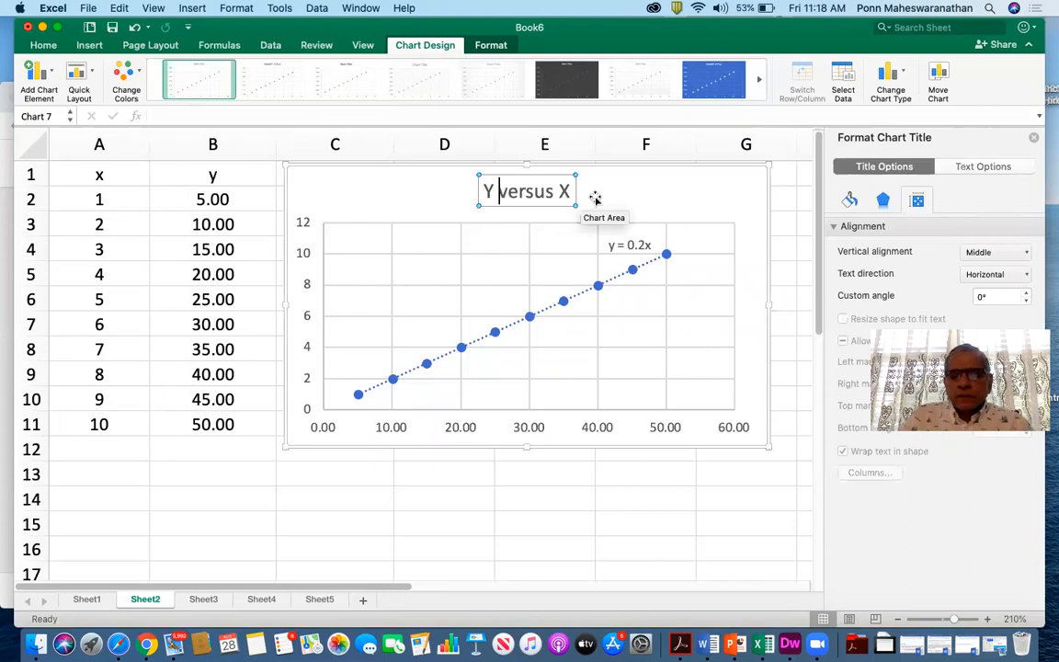
key(BackSpace)
key(BackSpace)
text(X)
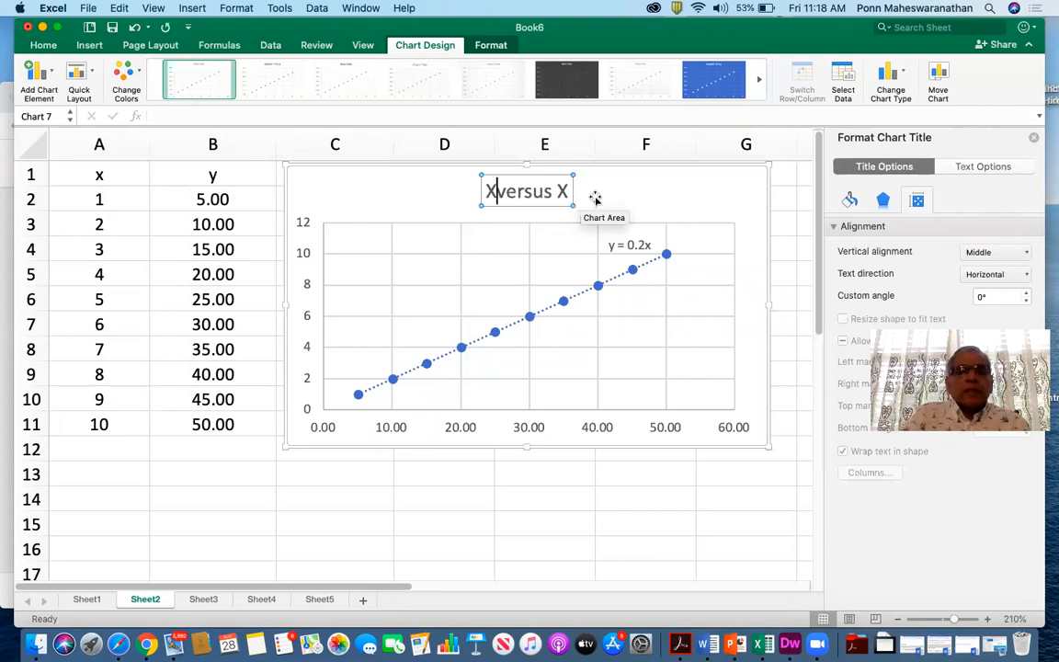
key(Right)
key(Right)
key(Right)
key(Right)
key(Right)
key(Right)
key(Right)
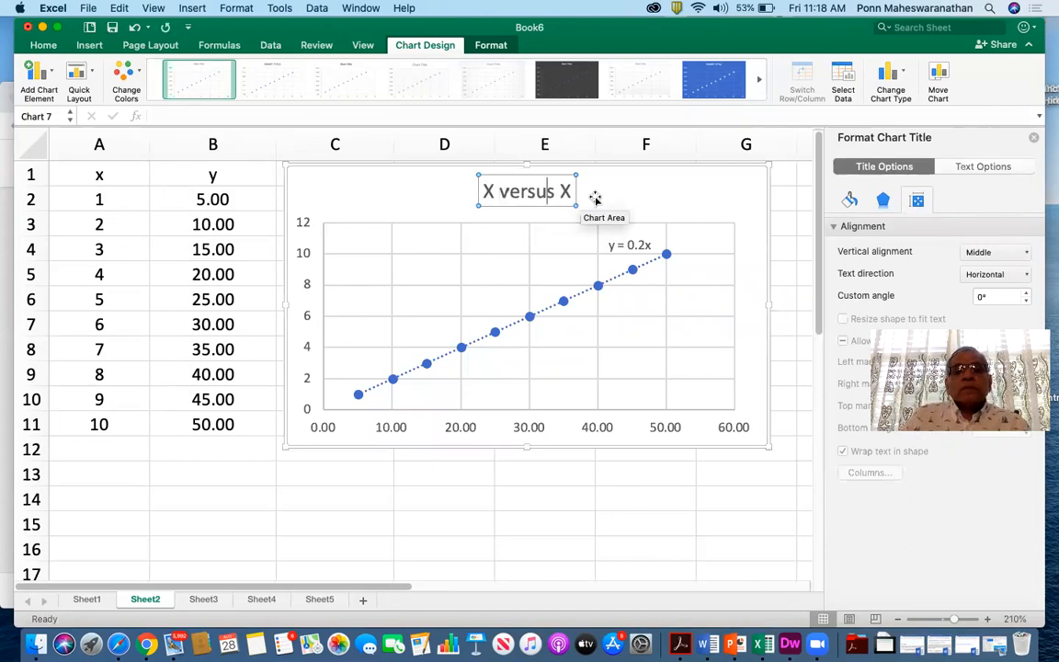
text(Y)
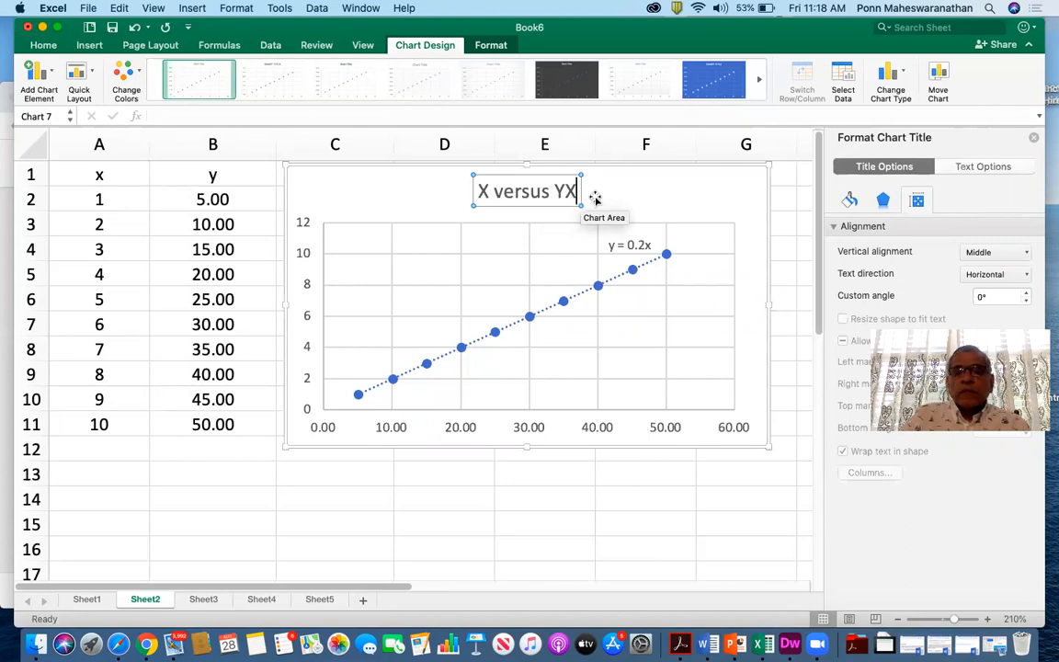
key(BackSpace)
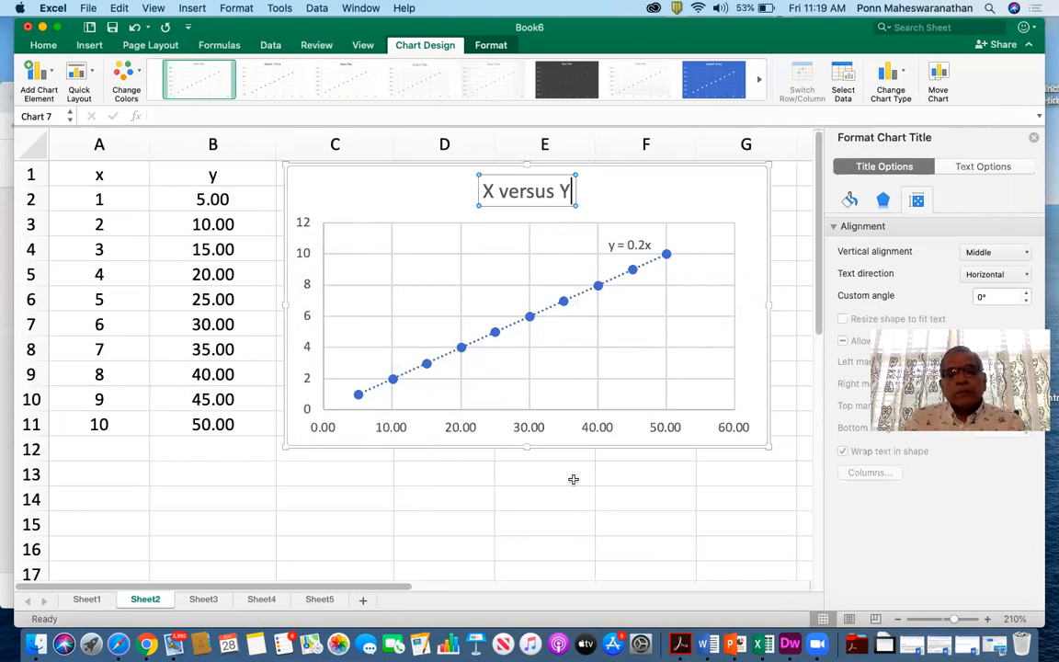
On Sheet3, insert a scatter chart without lines from the t and x data in A4:B15 and move it slightly up and right.
click(205, 601)
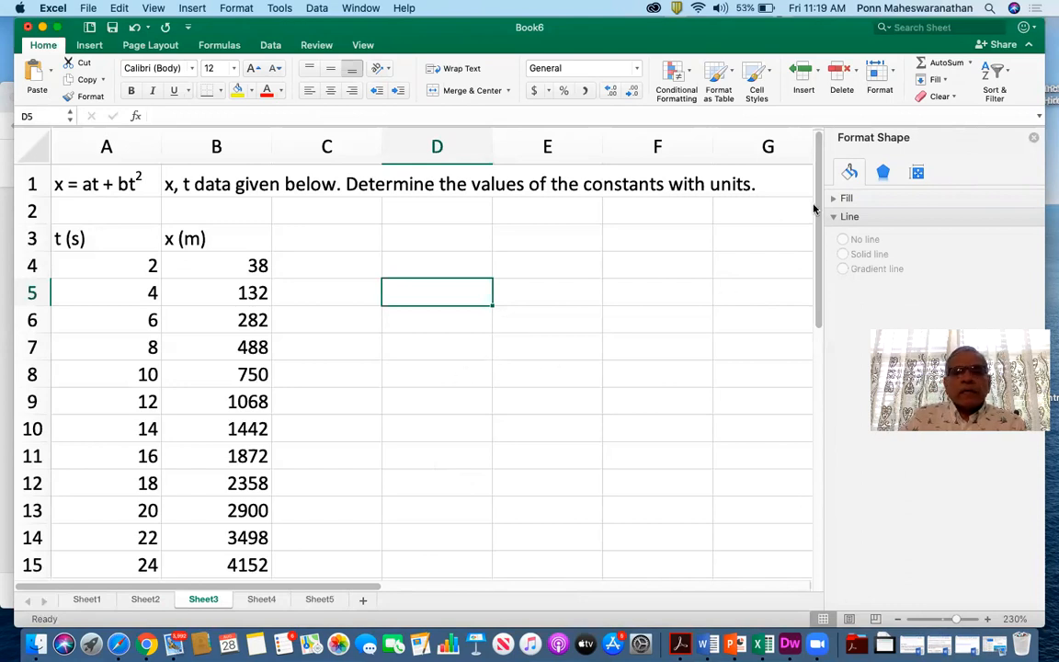
scroll(823, 216, down, 1)
scroll(824, 229, down, 3)
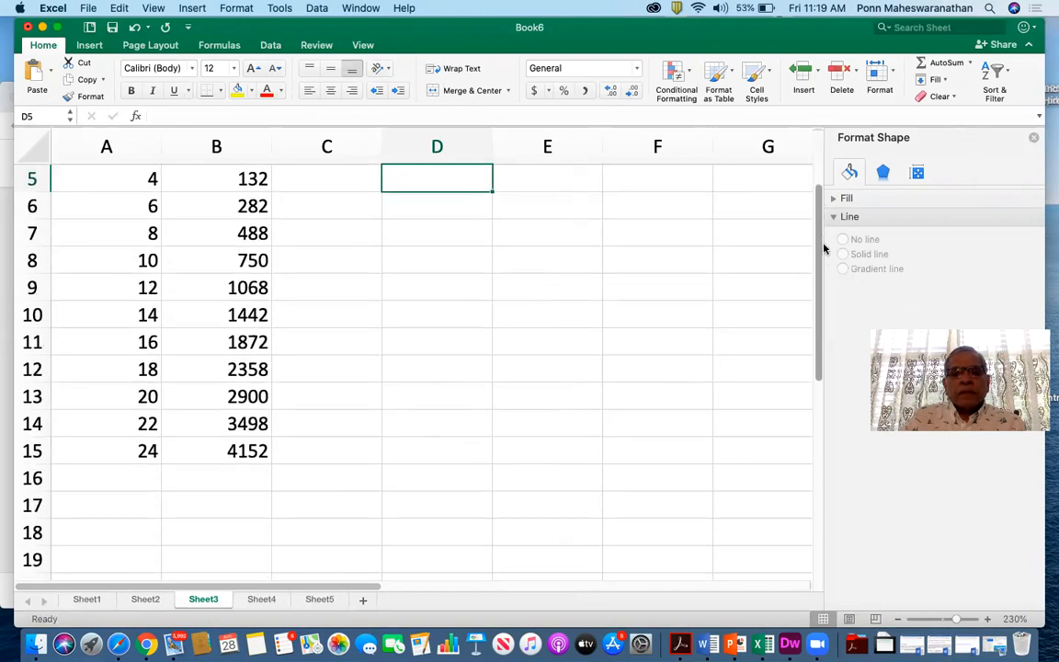
scroll(825, 228, up, 4)
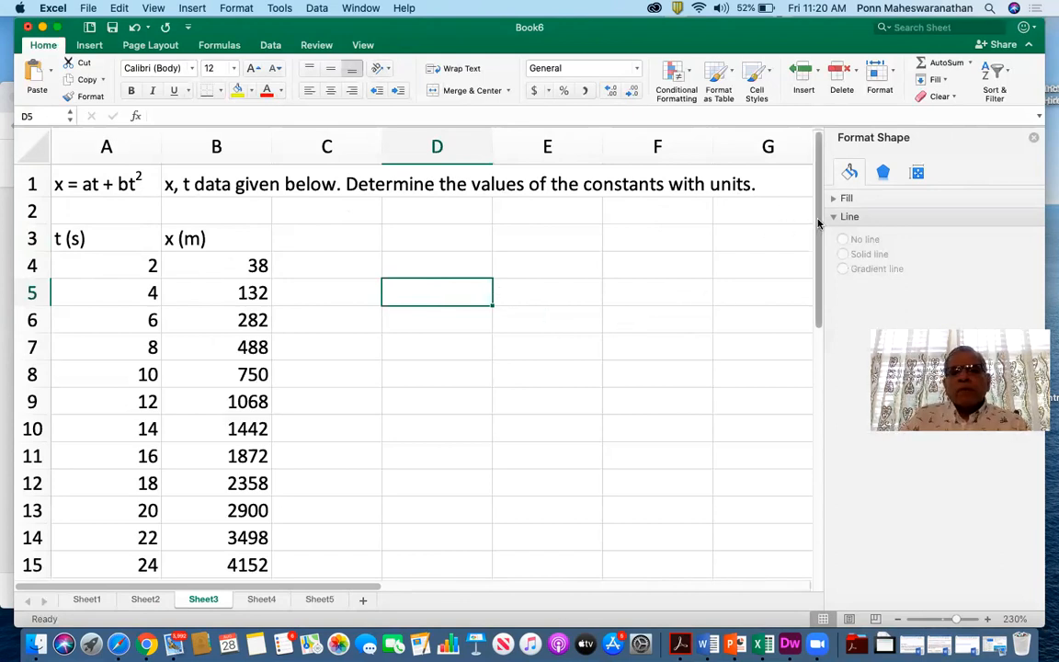
mouse_move(819, 218)
mouse_down()
mouse_move(823, 270)
mouse_move(820, 207)
mouse_move(820, 238)
mouse_up()
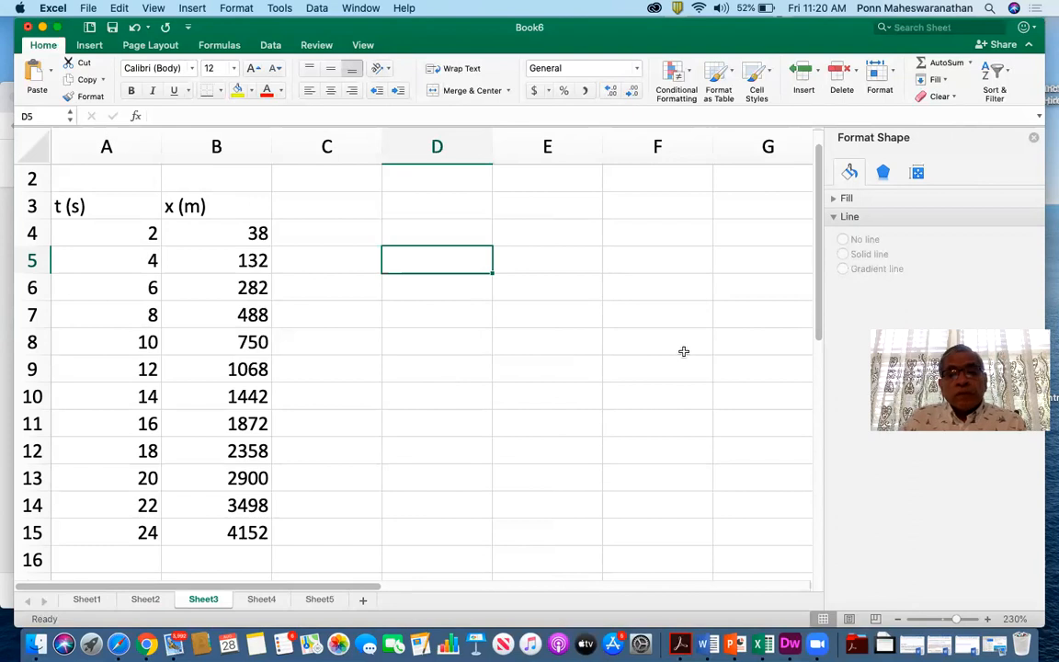
click(128, 233)
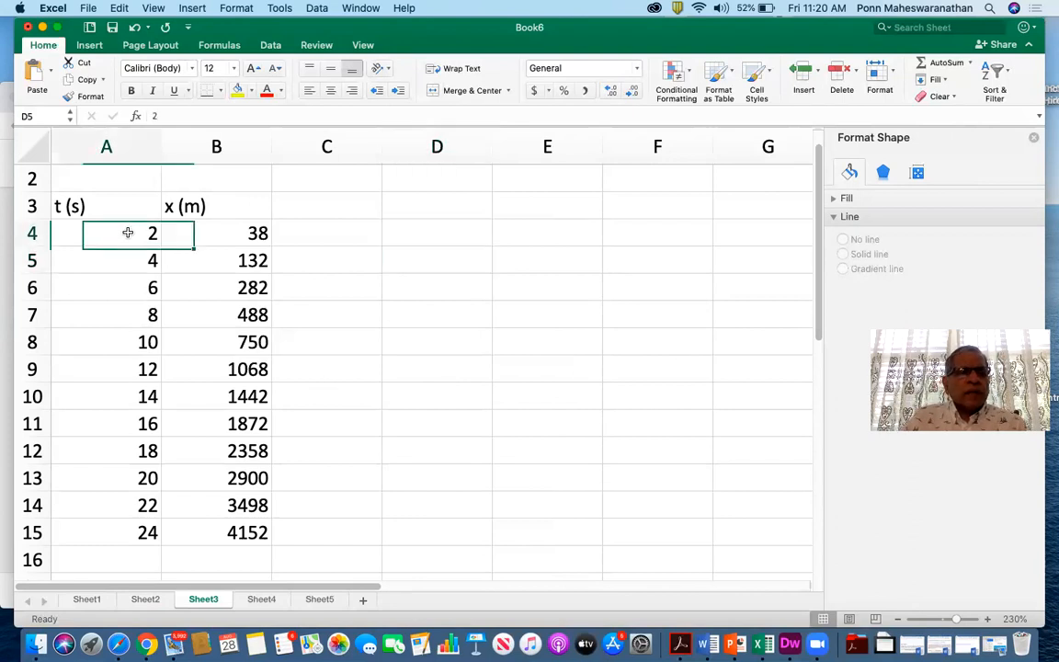
drag(128, 232, 200, 521)
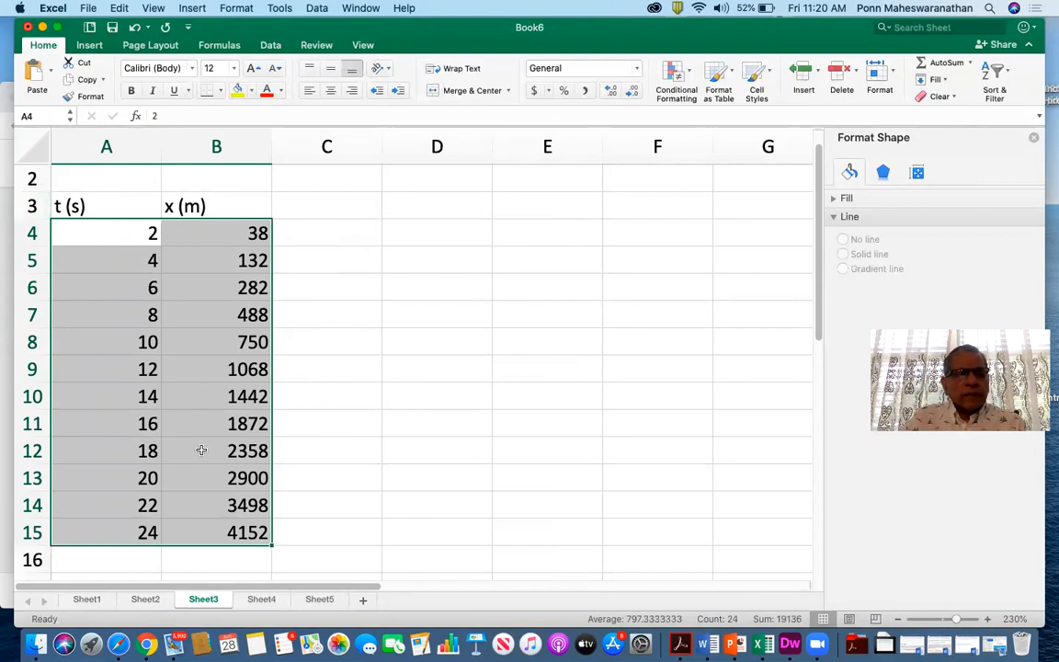
click(91, 46)
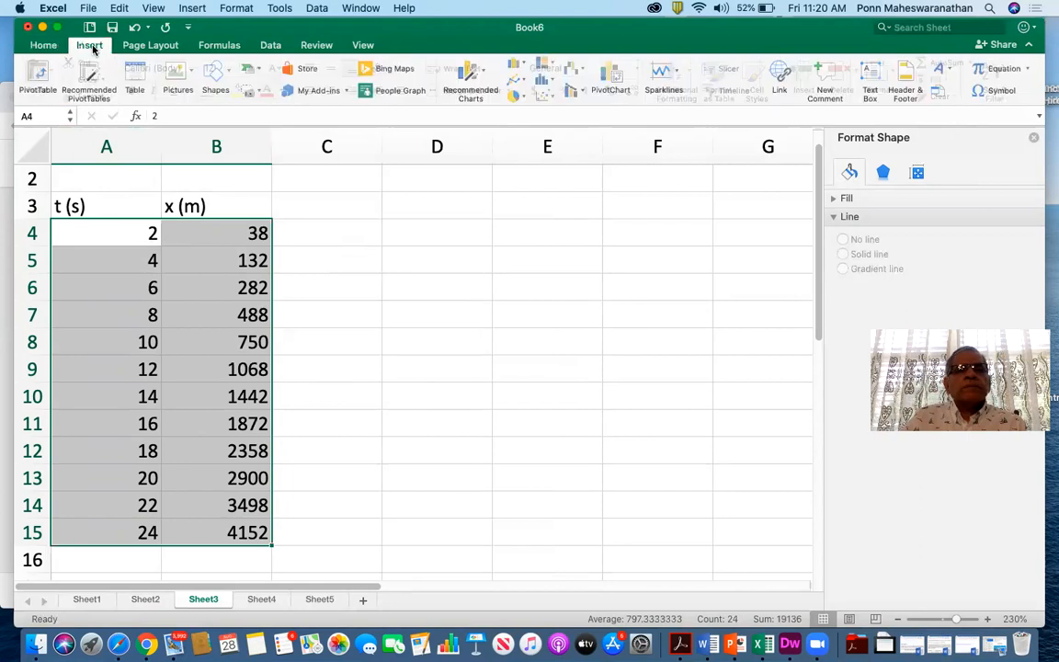
click(547, 97)
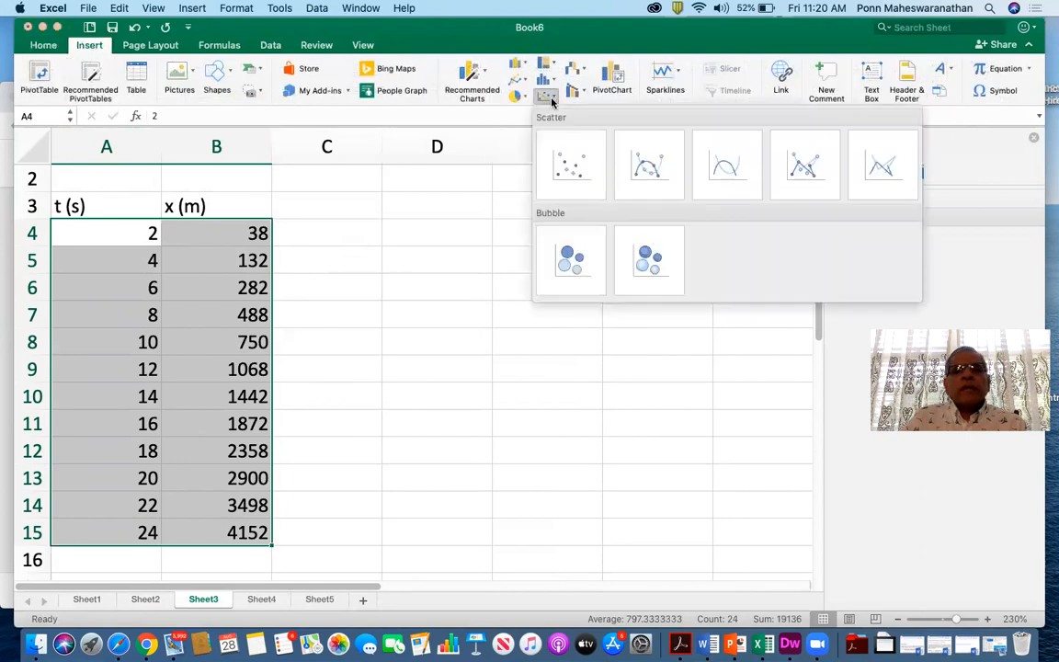
click(581, 175)
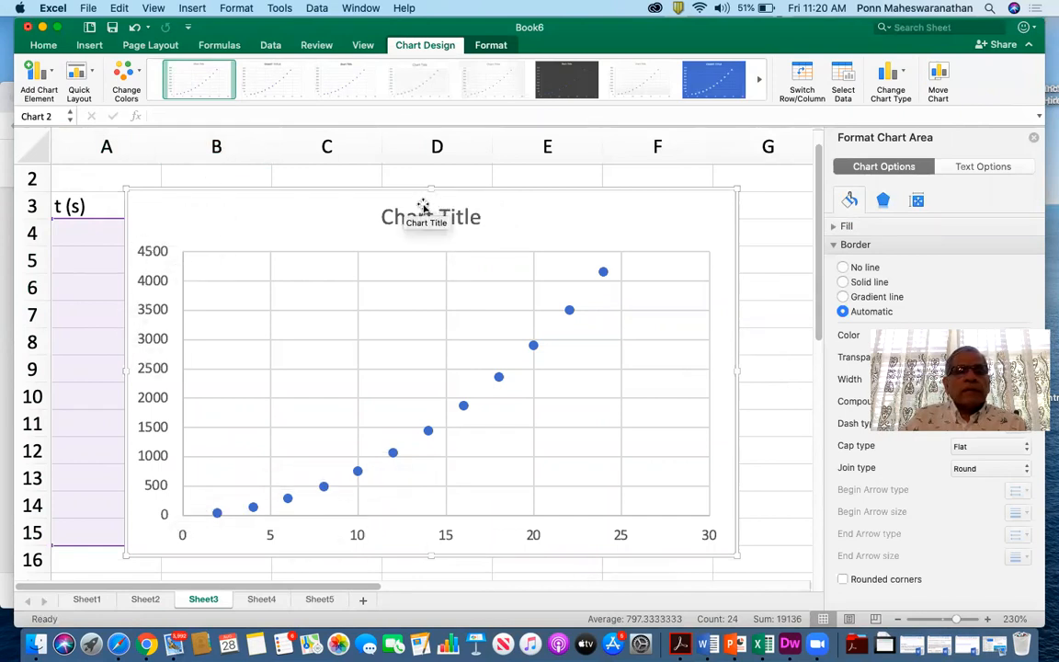
drag(407, 185, 456, 171)
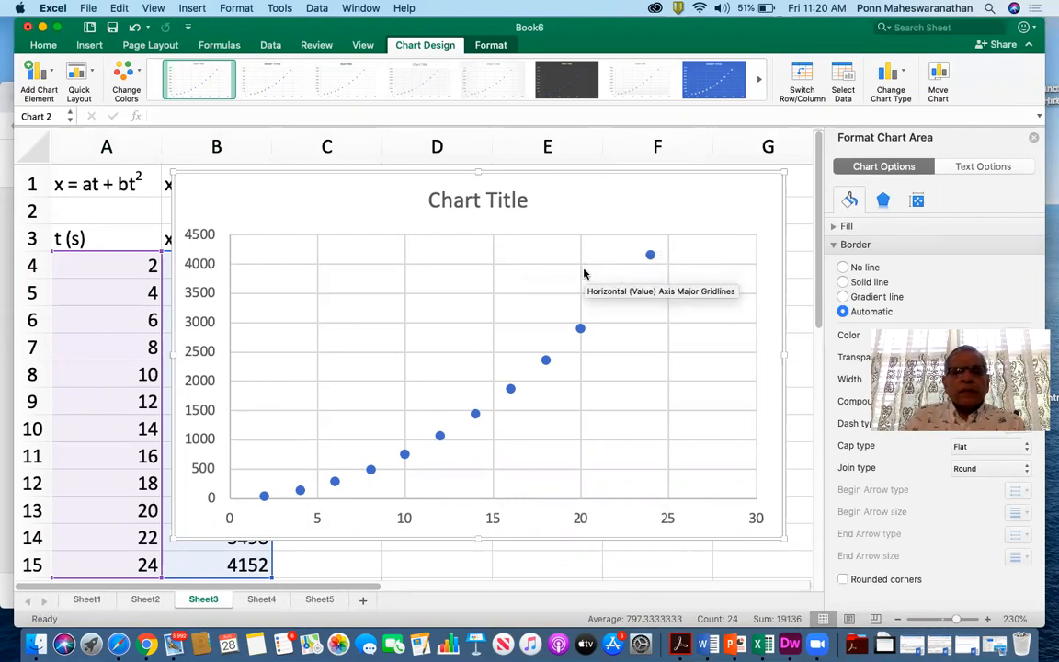
Replace the chart's placeholder title with "X vs. t".
click(504, 200)
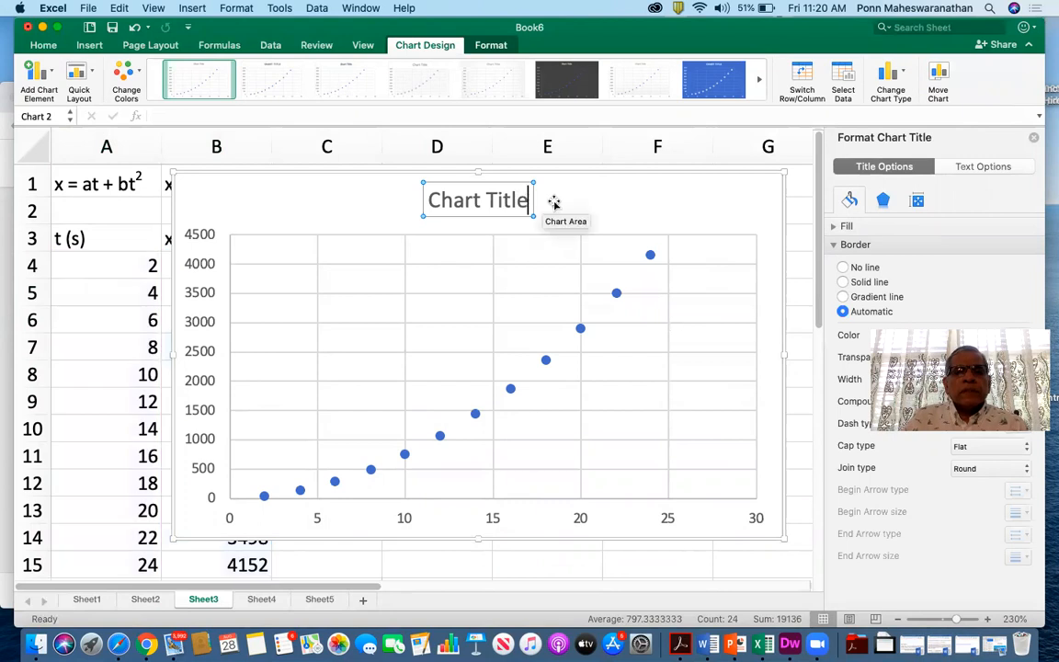
key(Left)
key(Left)
key(Left)
key(Left)
text(X )
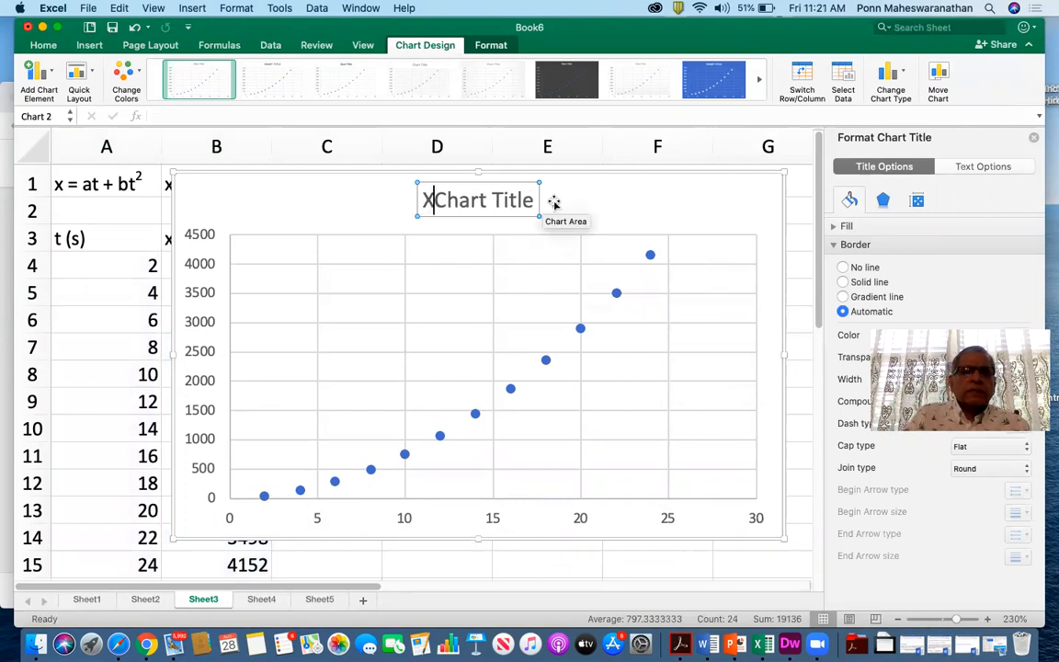
text(vs. t)
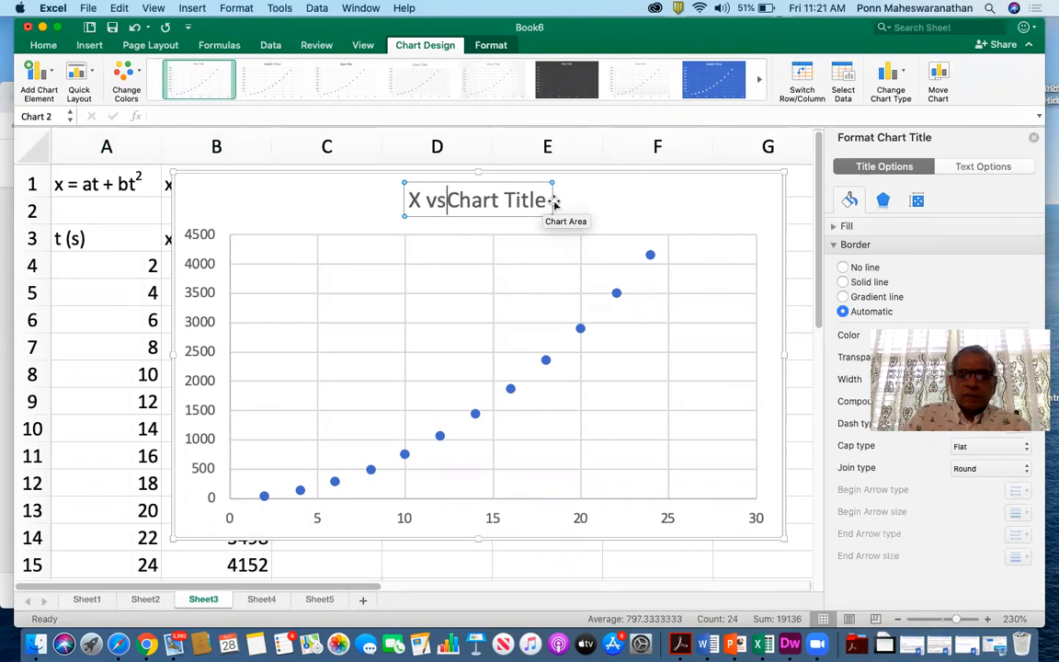
key(Right)
key(Right)
key(Right)
key(Right)
key(Right)
key(Right)
key(Right)
key(Right)
key(Right)
key(Right)
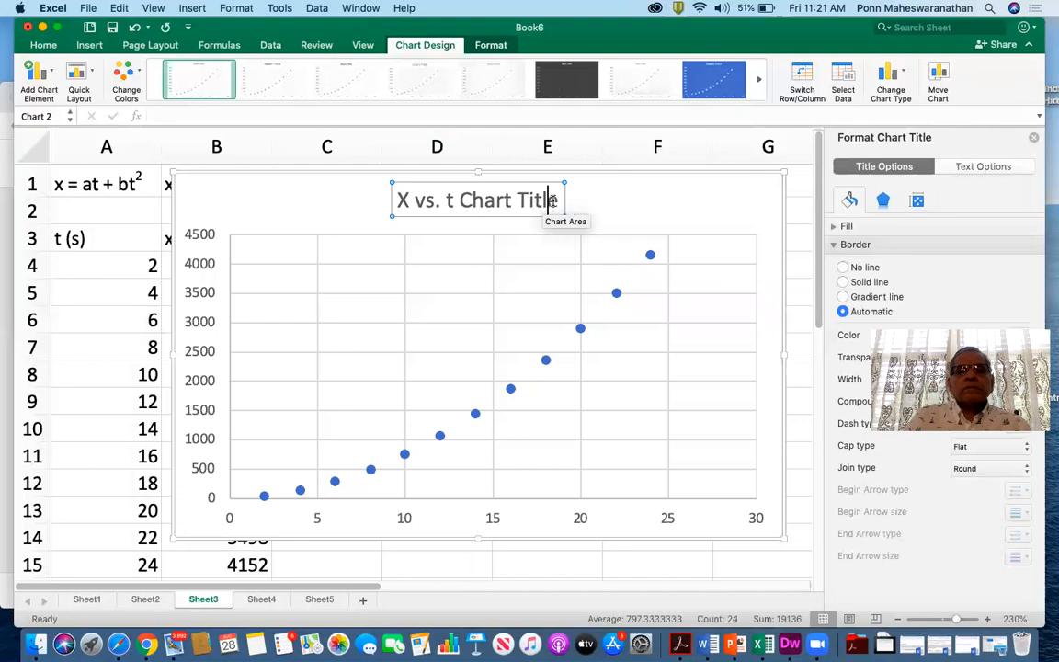
key(BackSpace)
key(BackSpace)
key(BackSpace)
key(BackSpace)
key(BackSpace)
key(BackSpace)
key(BackSpace)
key(BackSpace)
key(BackSpace)
key(BackSpace)
key(BackSpace)
key(BackSpace)
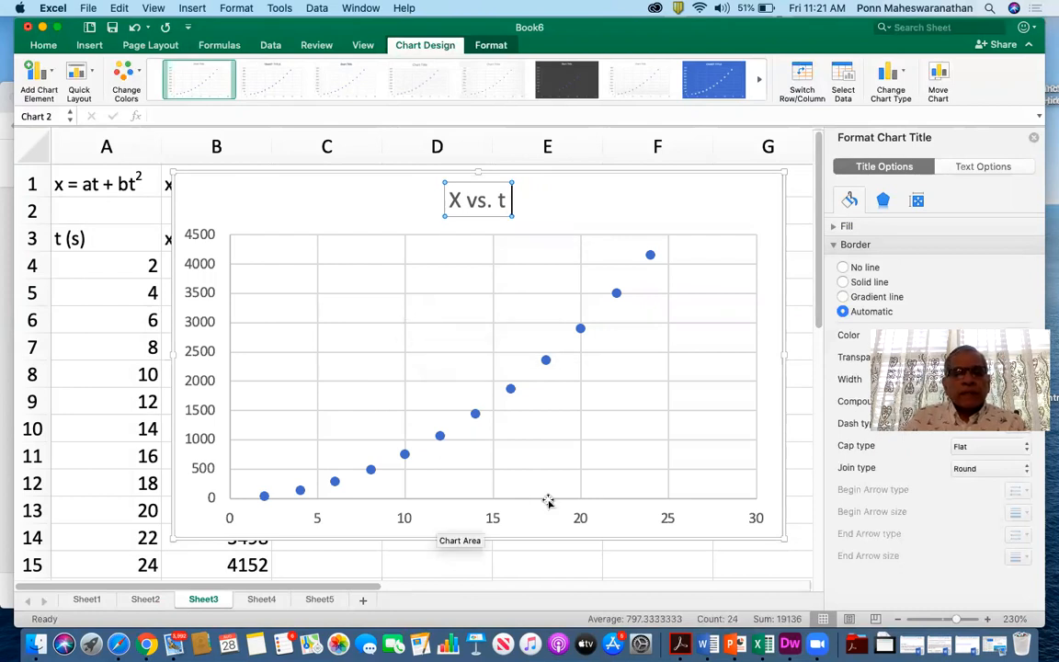
Add a trendline to the data points of the X vs. t chart.
mouse_move(548, 365)
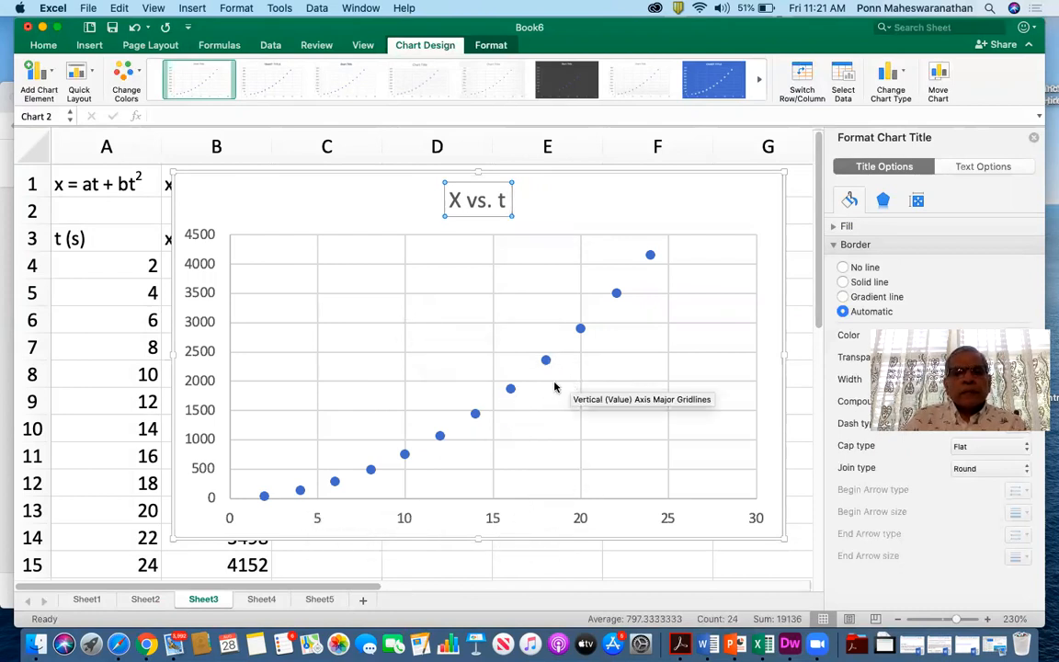
right_click(547, 366)
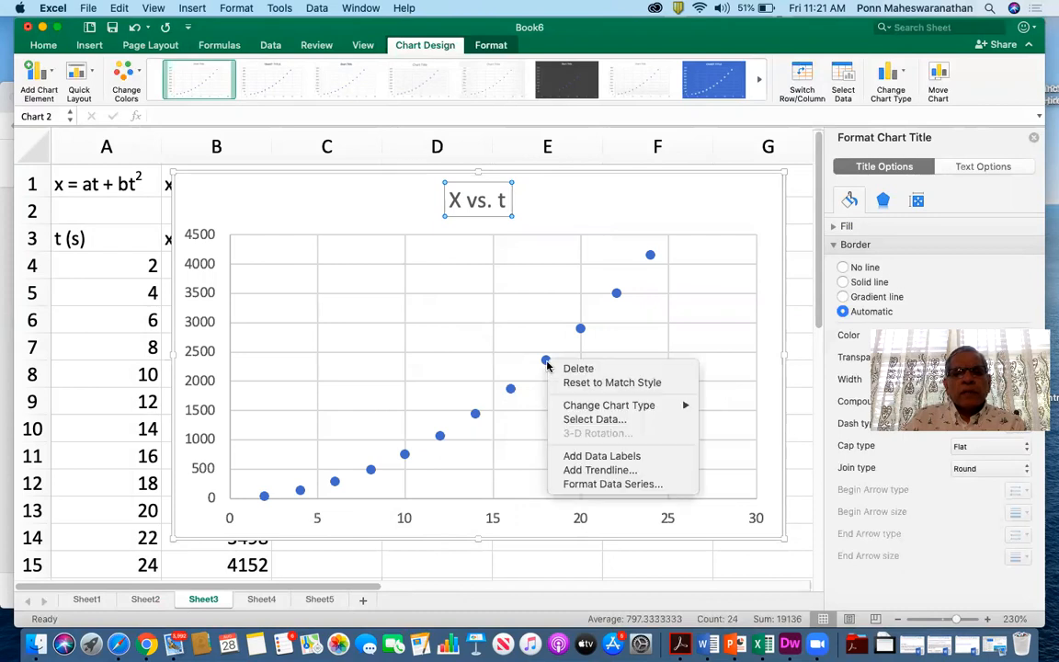
click(567, 471)
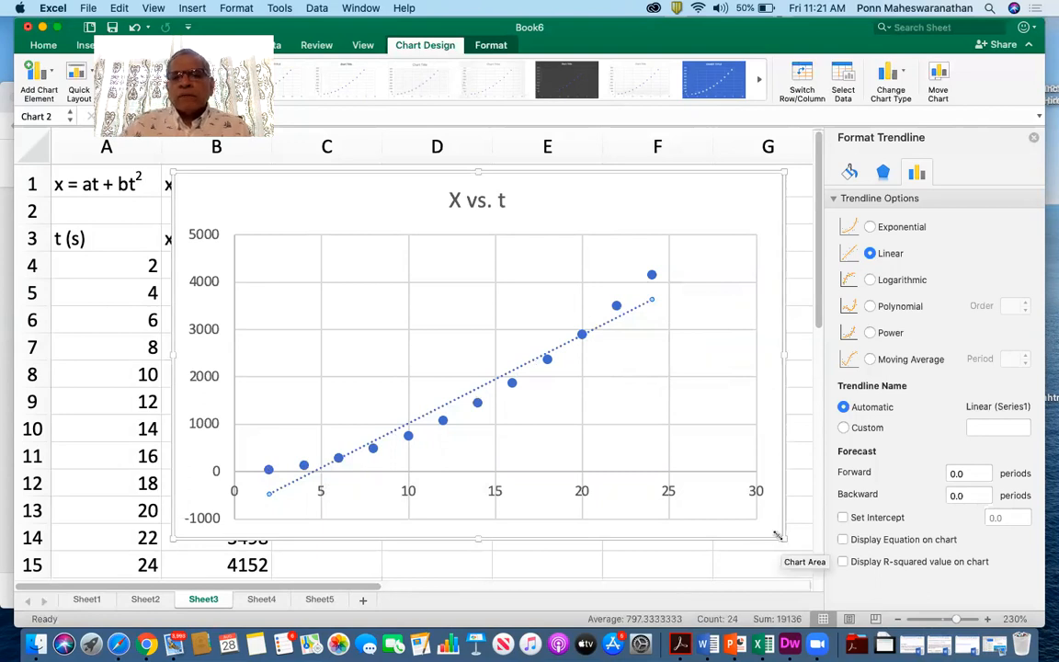
Try logarithmic, exponential, linear, polynomial and power trendline types to compare how each fits the data points.
click(869, 279)
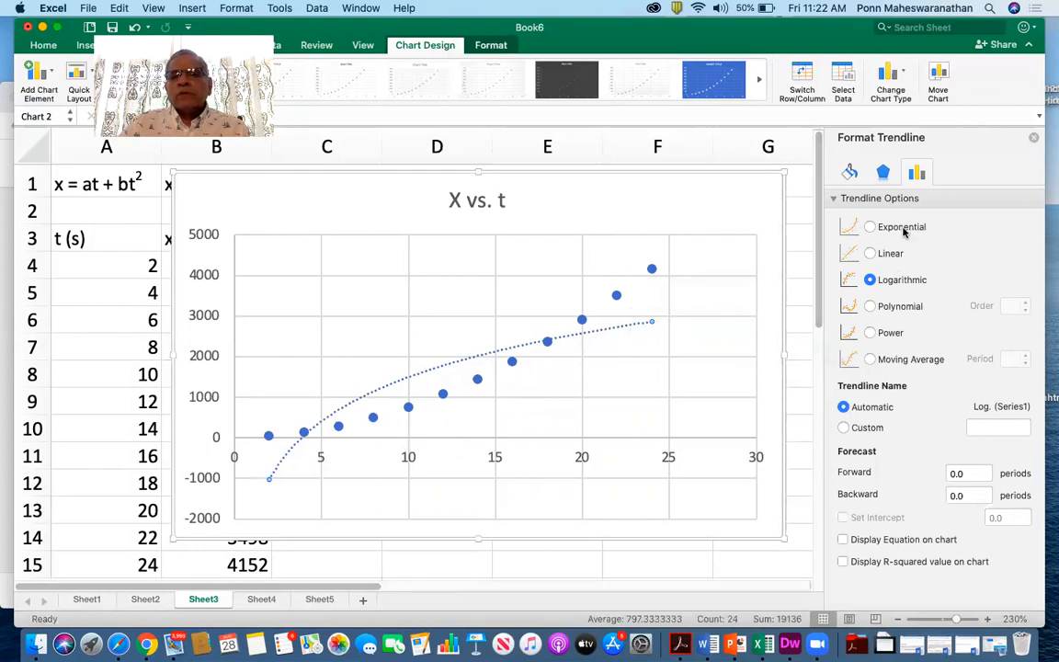
click(848, 227)
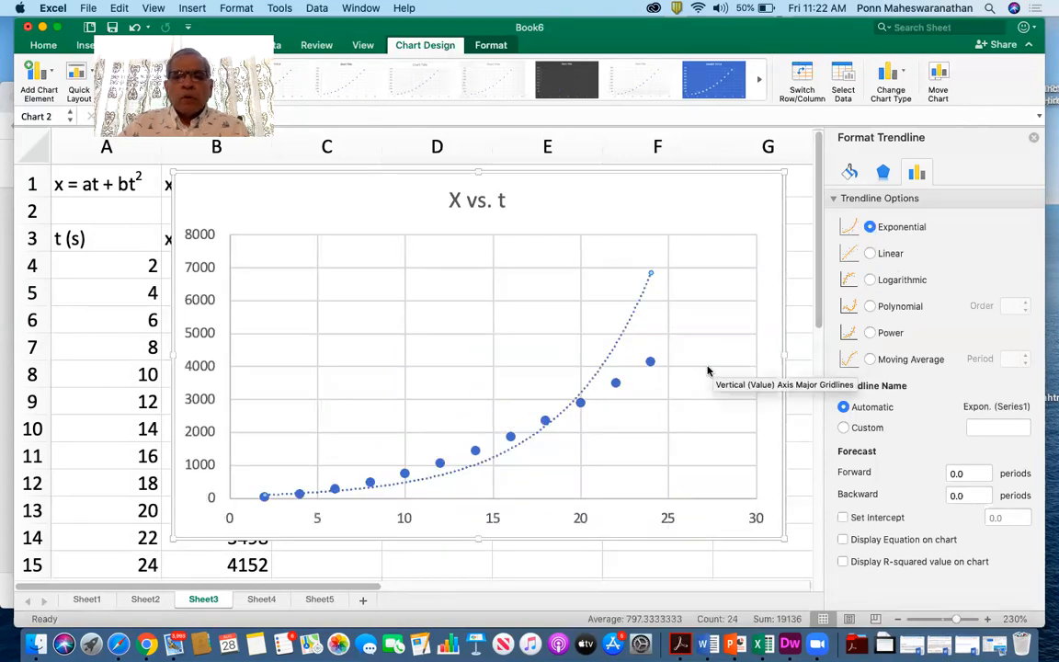
click(871, 254)
click(871, 281)
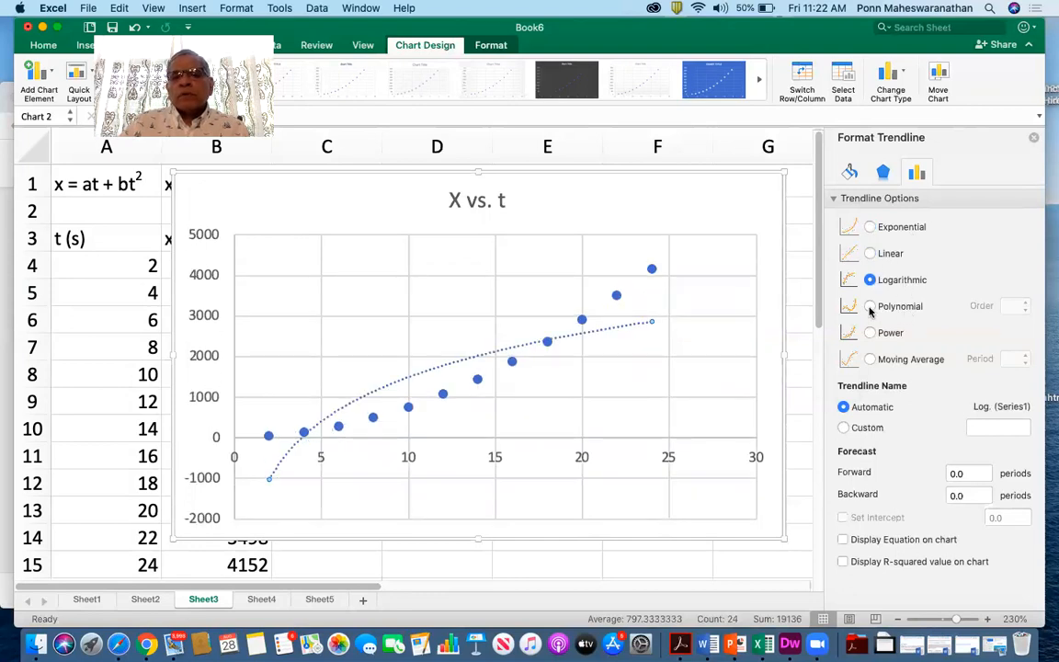
click(870, 307)
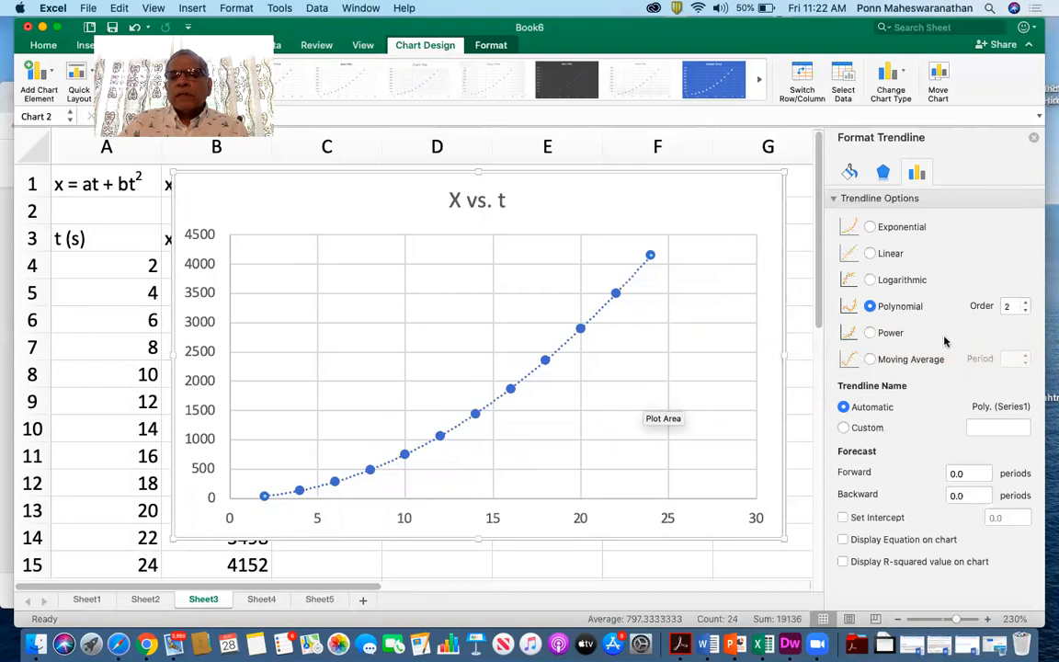
click(870, 334)
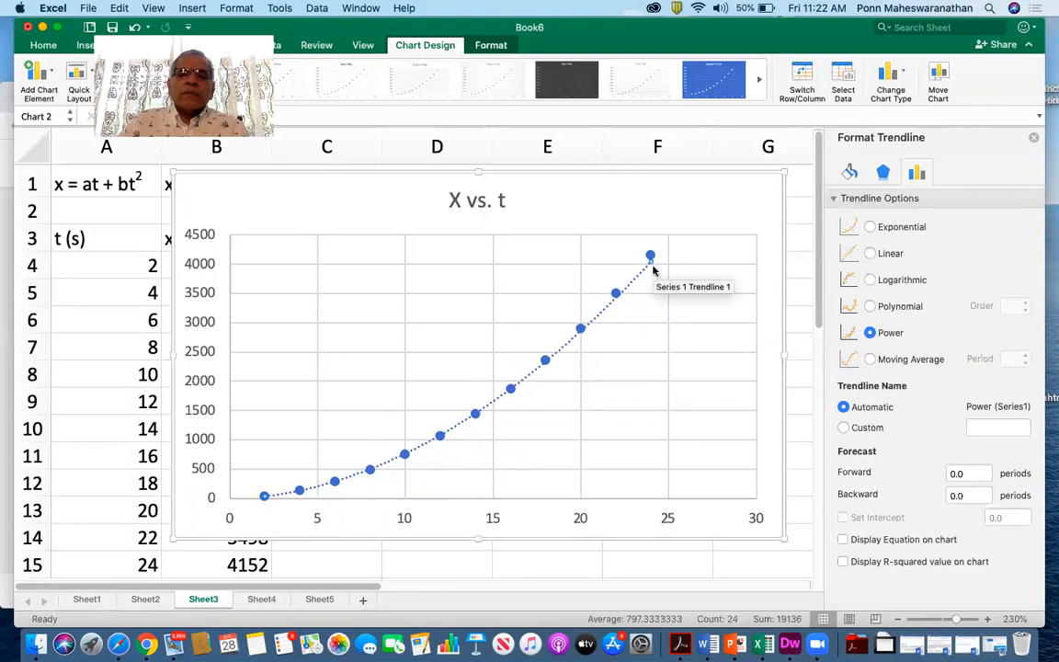
Make the trendline an order 2 polynomial, display its equation on the chart, and move the equation label just above the plot area.
click(871, 306)
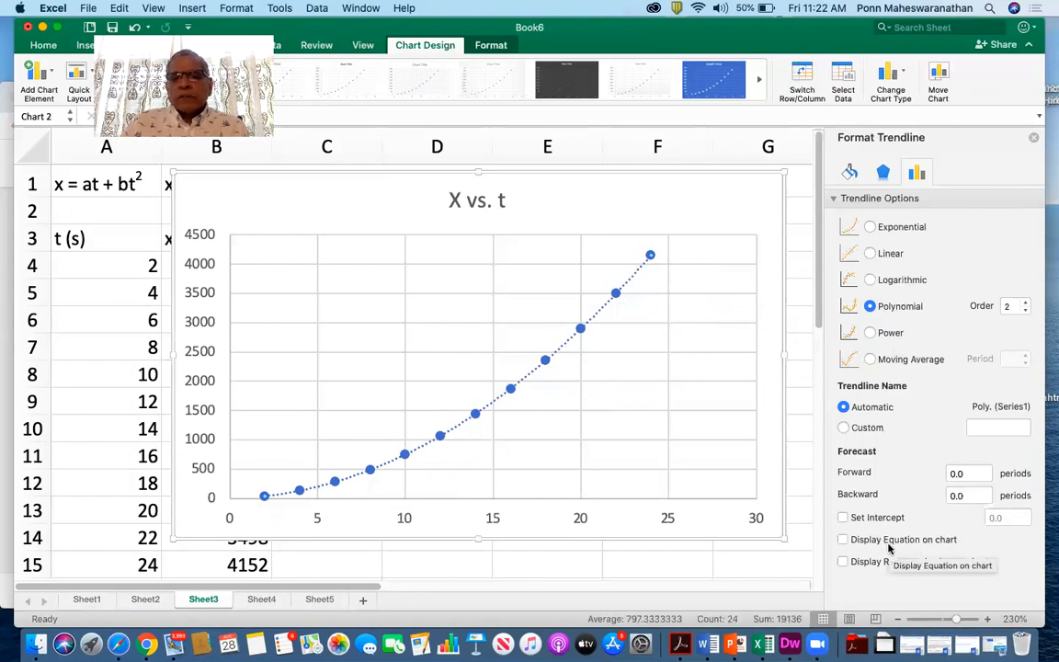
click(843, 540)
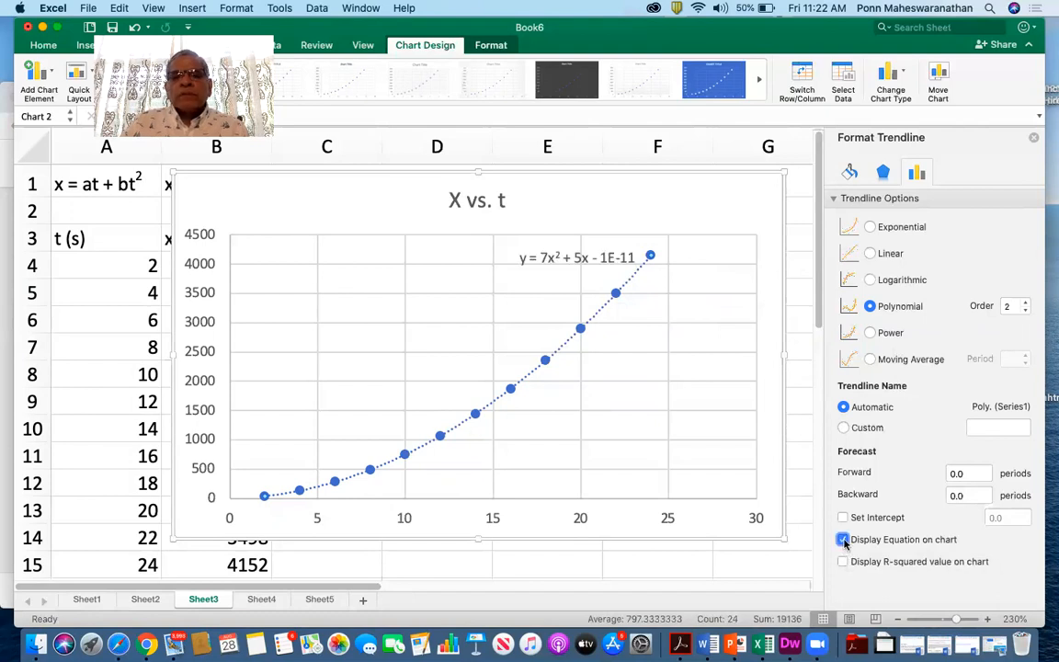
click(558, 256)
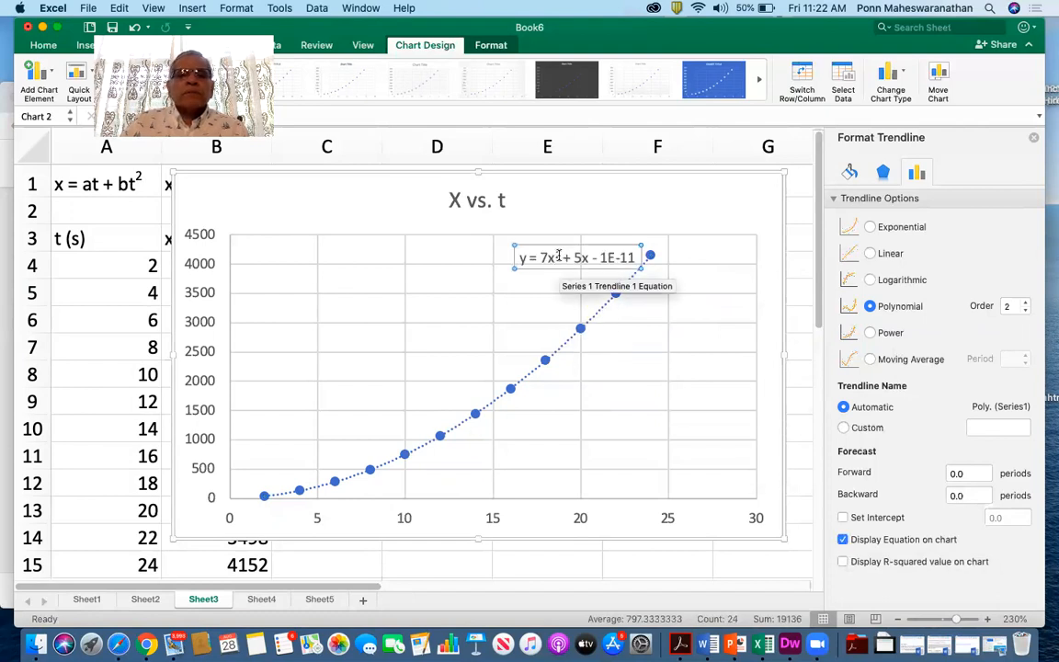
drag(558, 246, 573, 205)
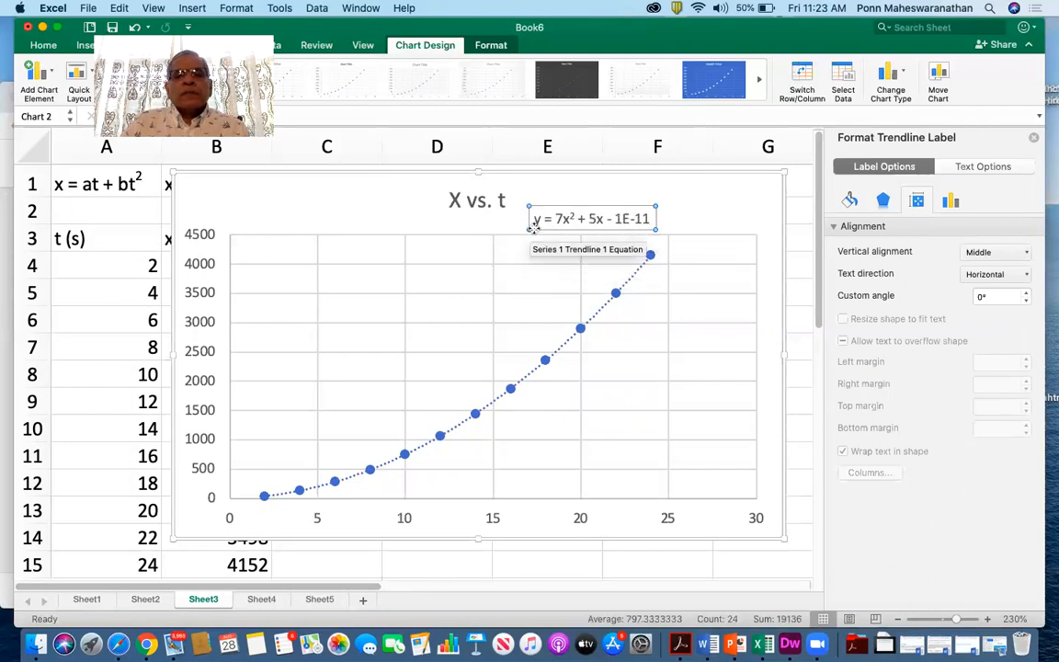
click(707, 182)
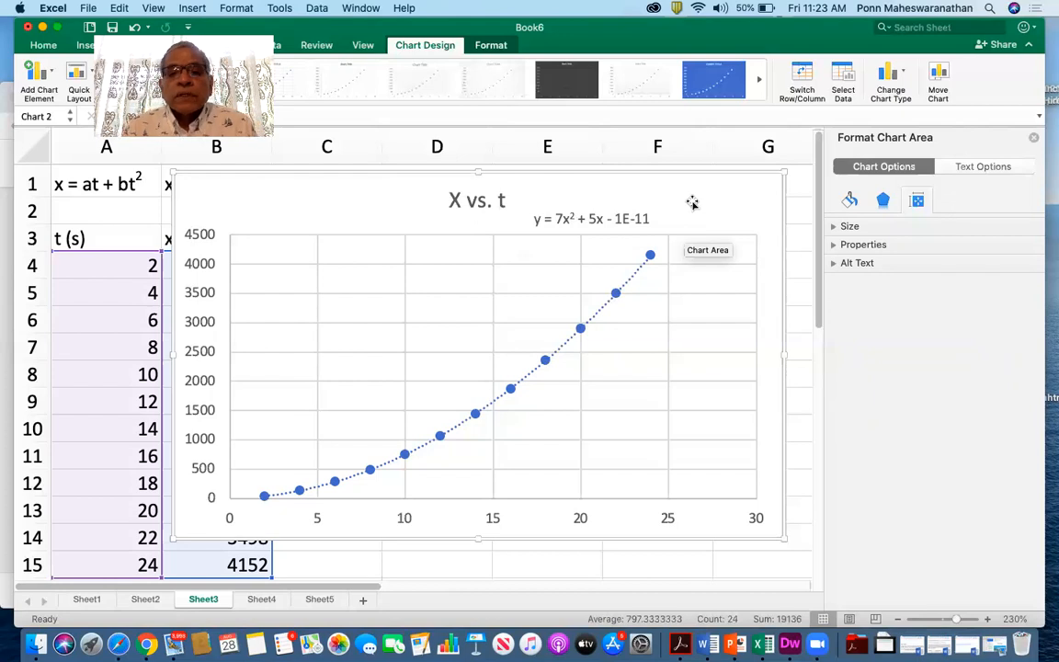
Set the trendline equation's font size to 14 and shift the label slightly to the right.
click(622, 214)
click(572, 218)
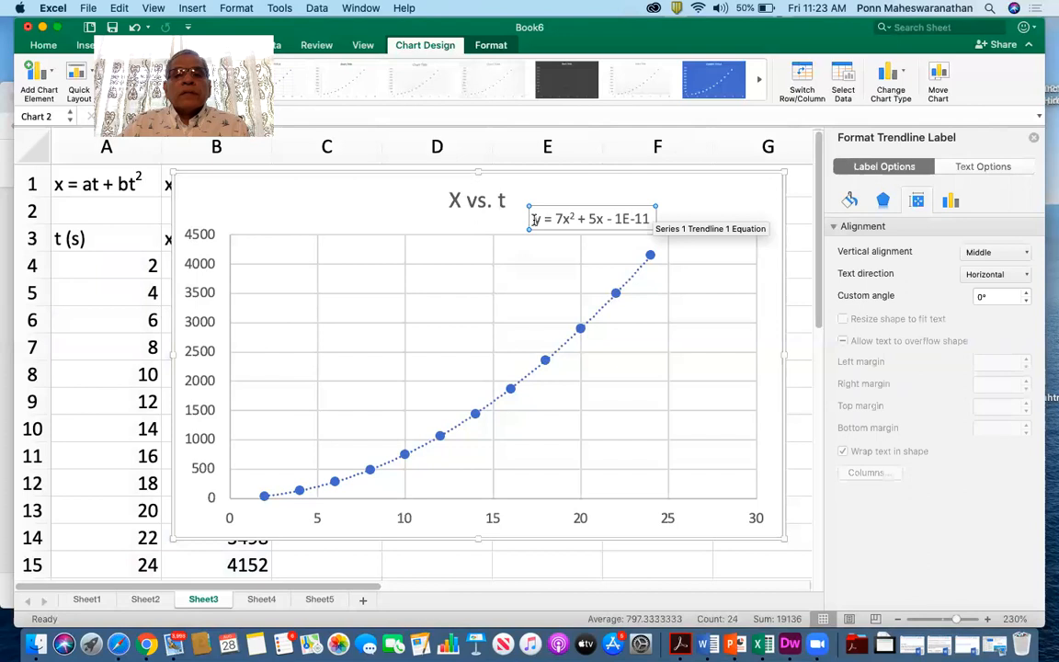
drag(534, 219, 635, 221)
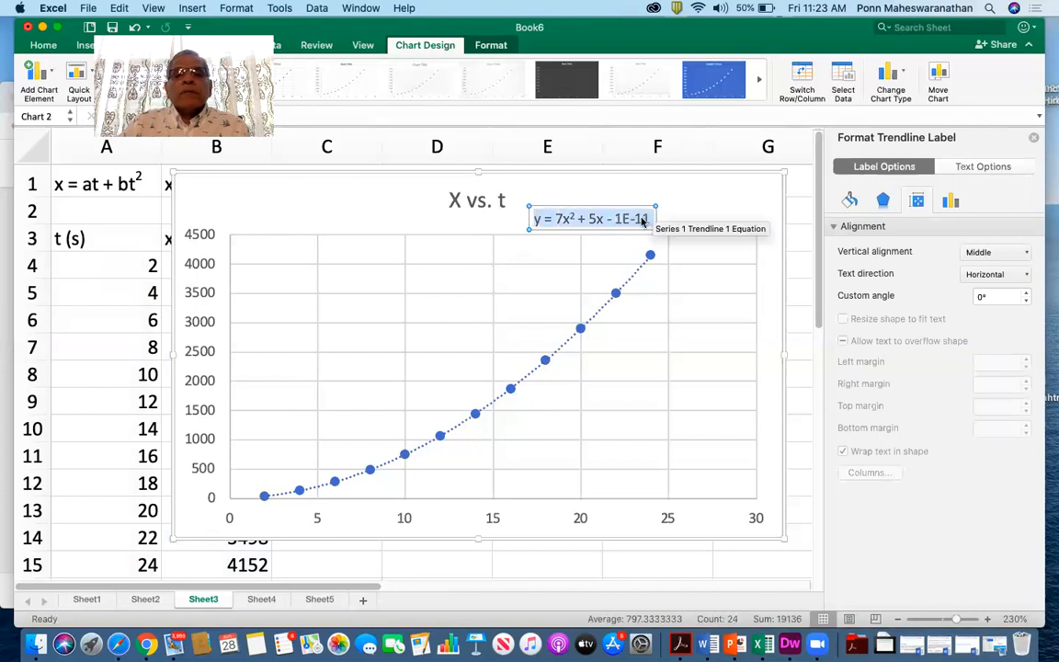
right_click(642, 219)
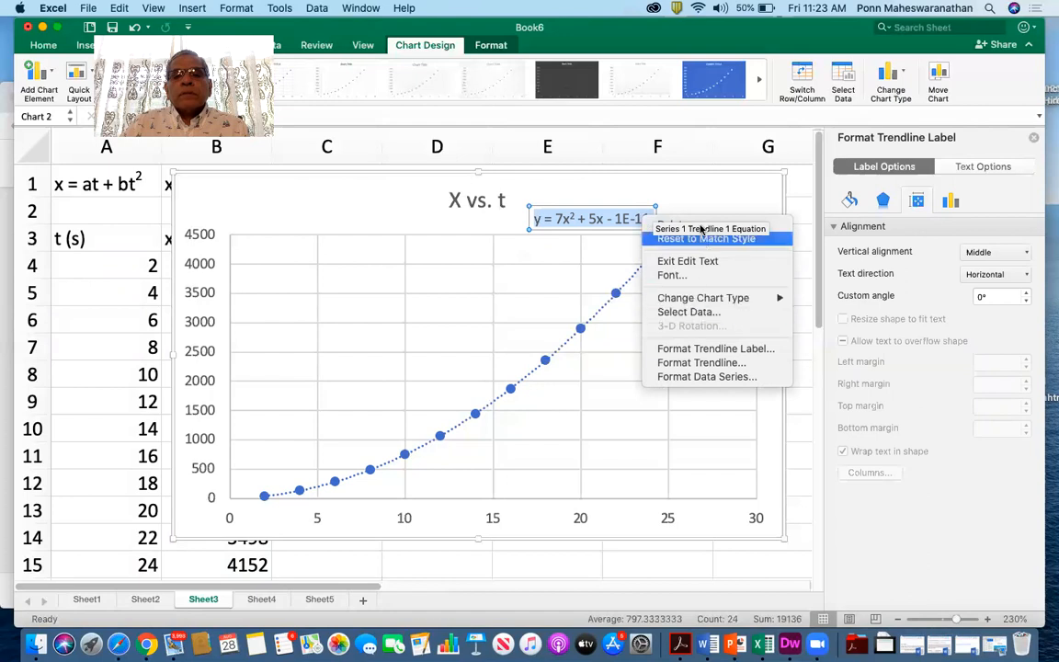
click(708, 194)
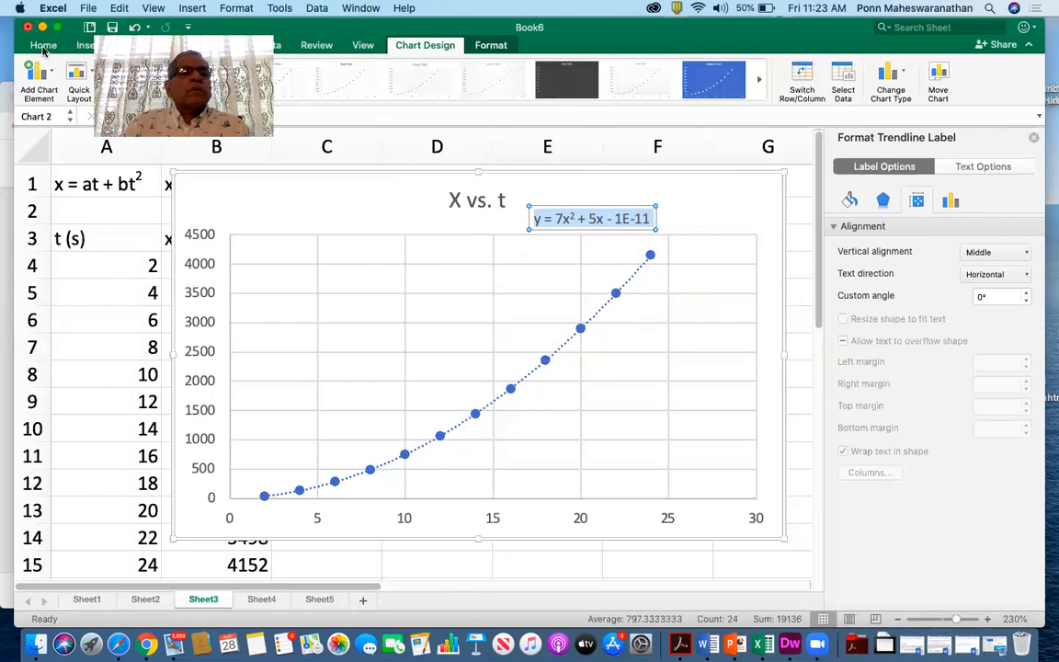
click(42, 46)
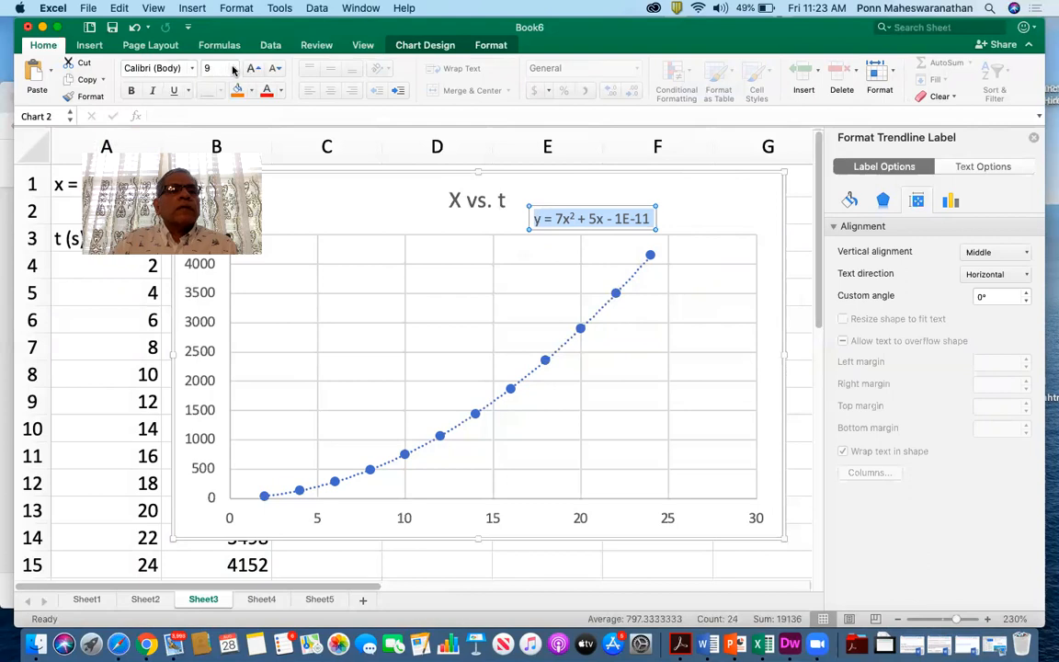
click(232, 68)
click(222, 171)
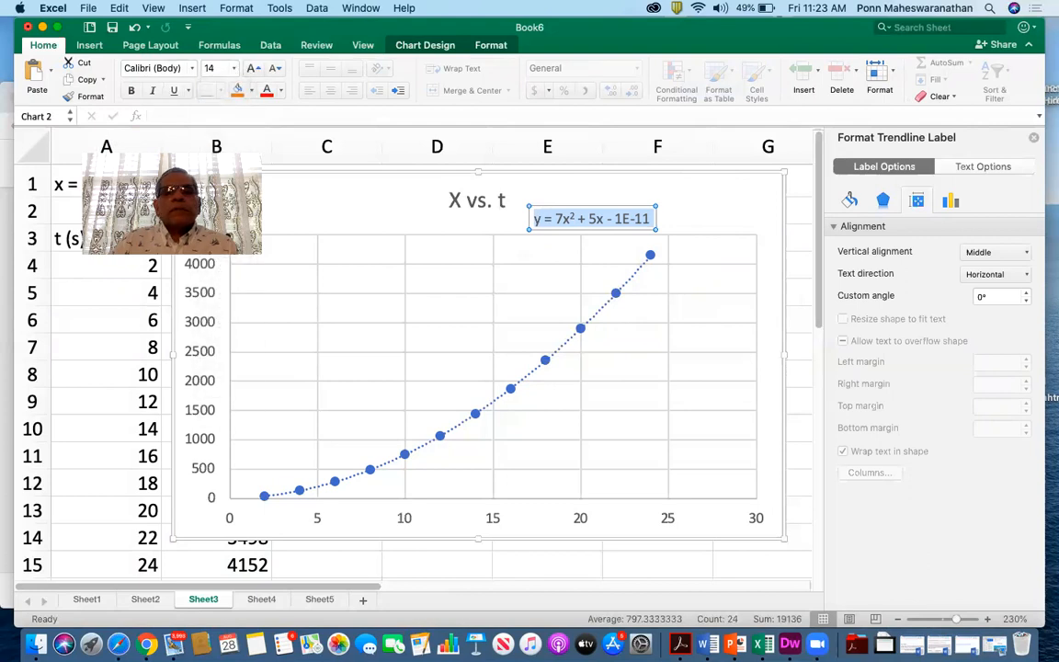
drag(545, 200, 598, 189)
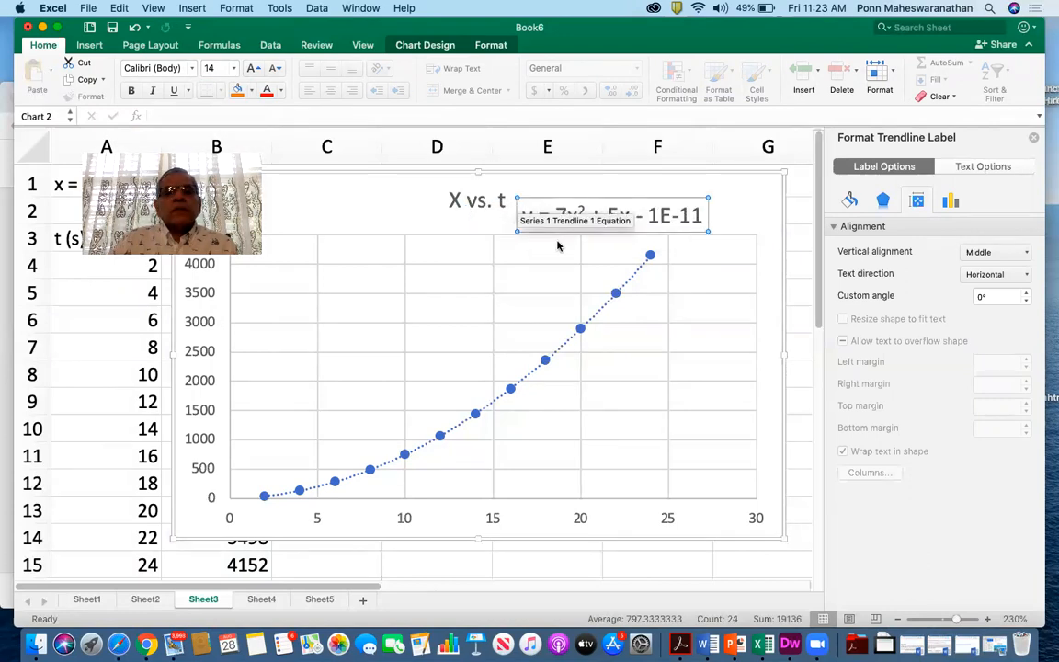
Delete the constant term "- 1E-11" from the trendline equation label so it reads y = 7x² + 5x.
click(684, 275)
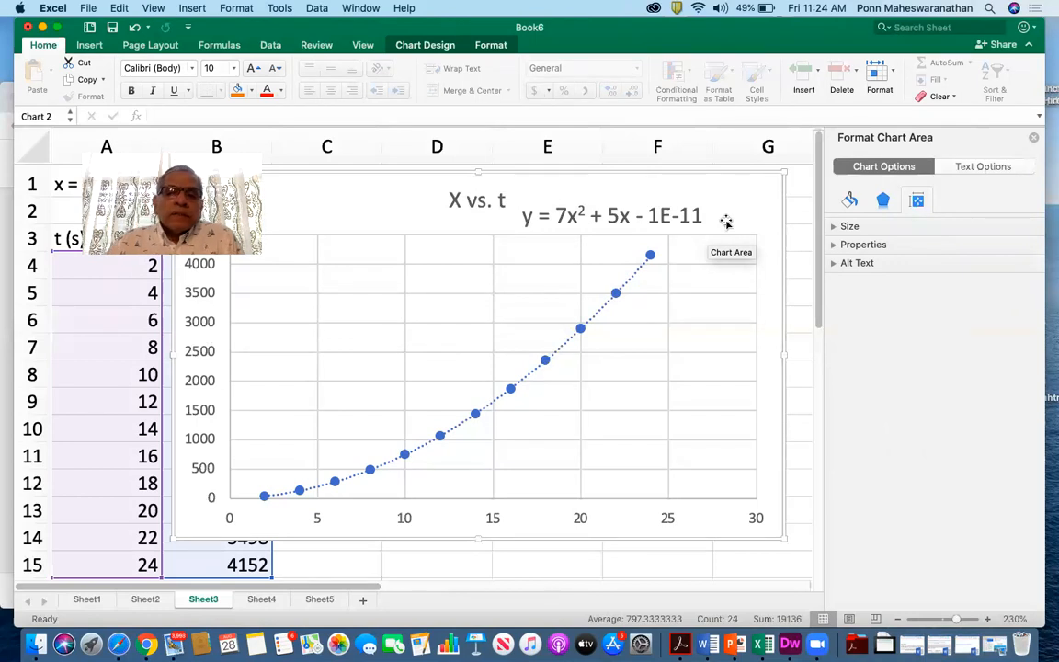
click(678, 215)
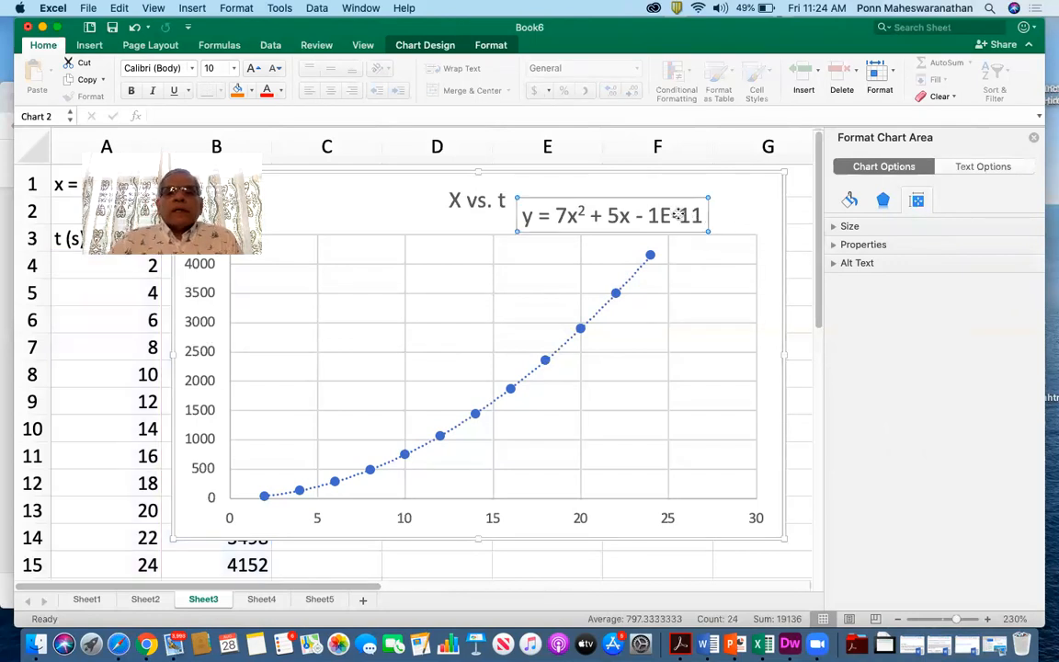
click(698, 215)
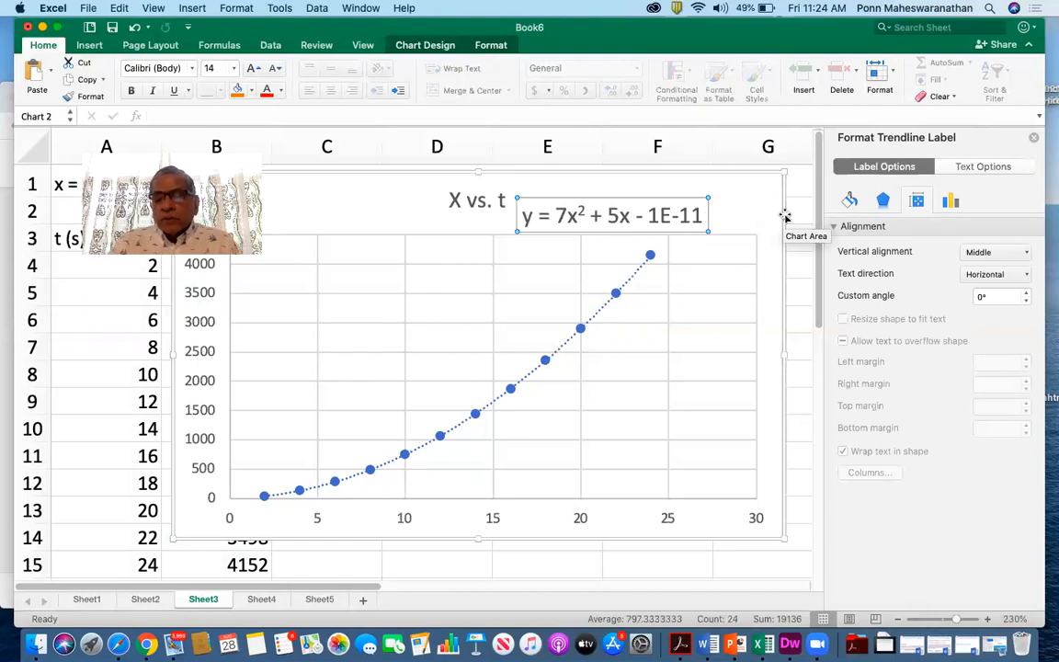
key(BackSpace)
key(BackSpace)
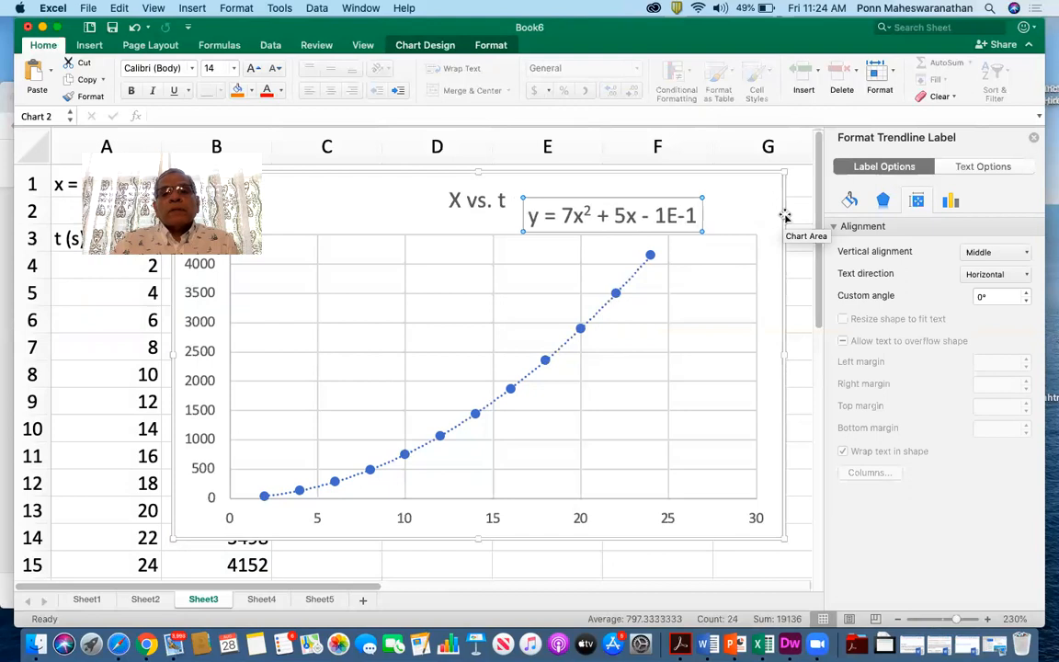
key(BackSpace)
key(BackSpace)
key(BackSpace)
key(BackSpace)
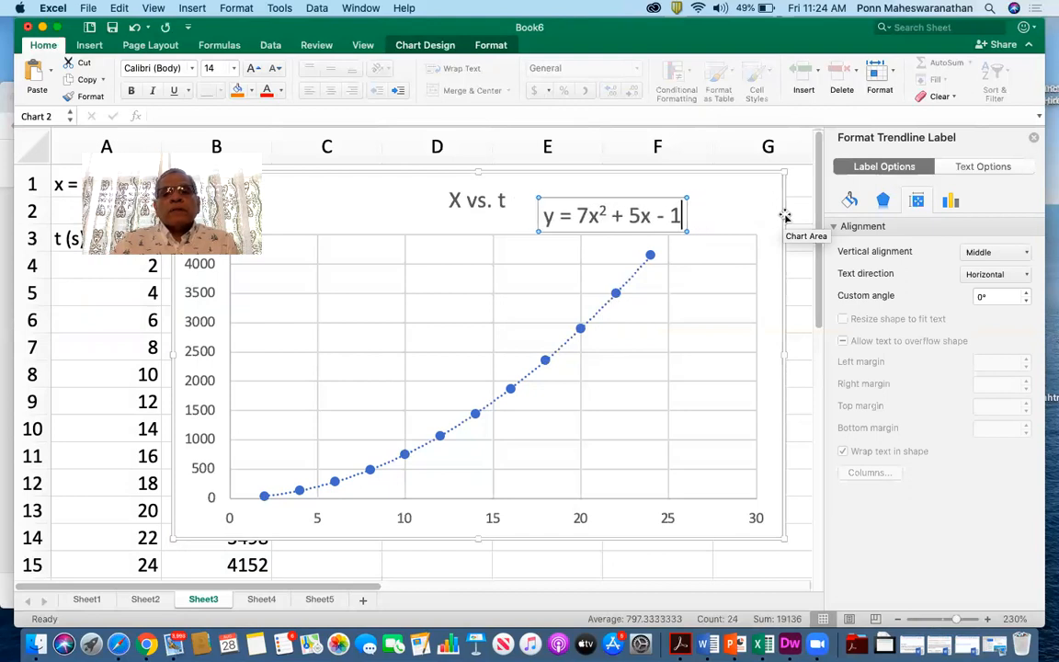
key(BackSpace)
key(BackSpace)
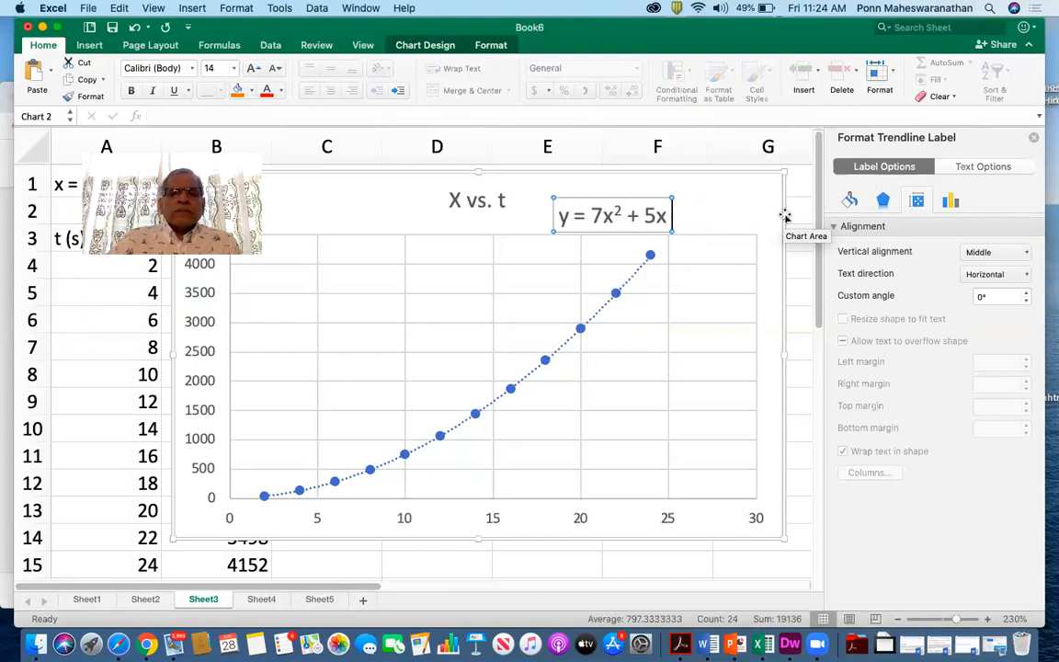
click(708, 199)
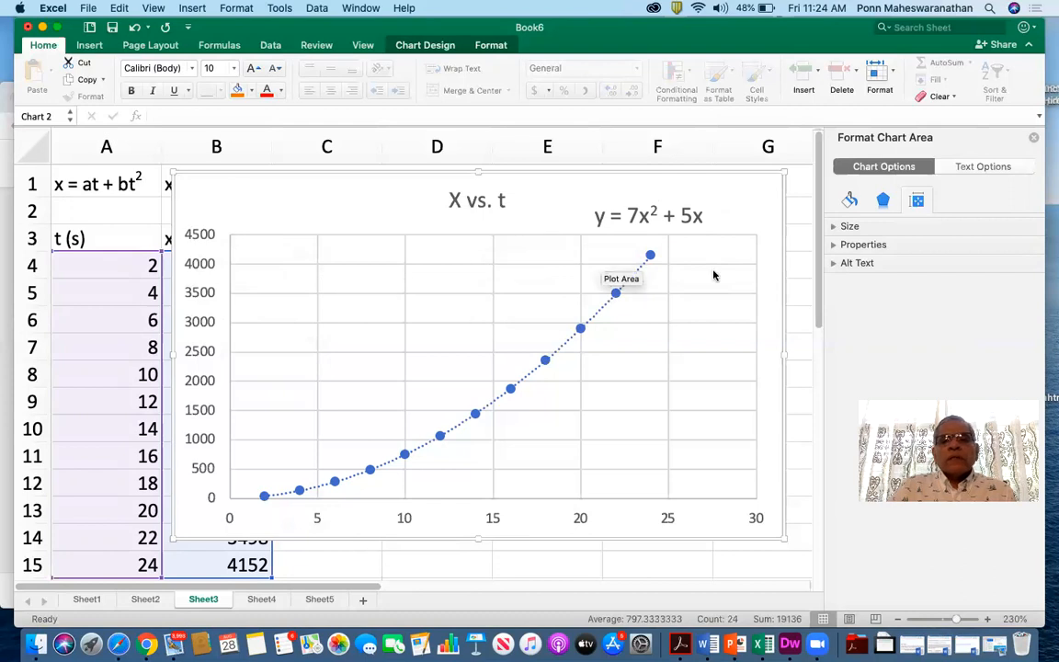
Replace the y in the trendline equation label with a capital X.
click(697, 216)
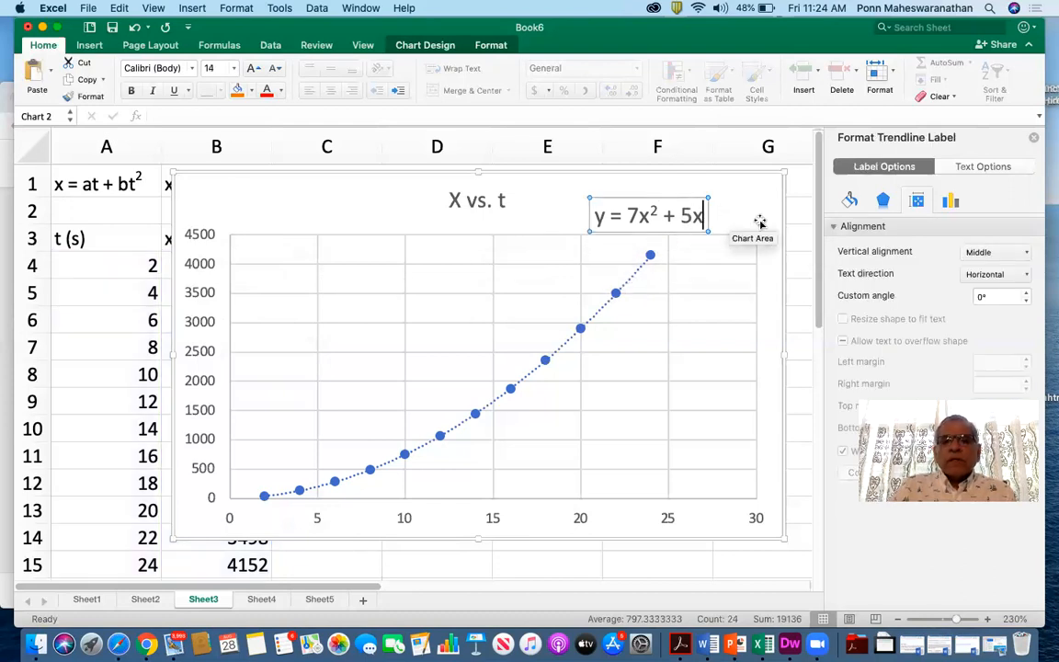
key(Left)
key(Left)
key(Left)
key(Left)
key(Left)
key(Left)
key(Left)
key(Left)
key(Left)
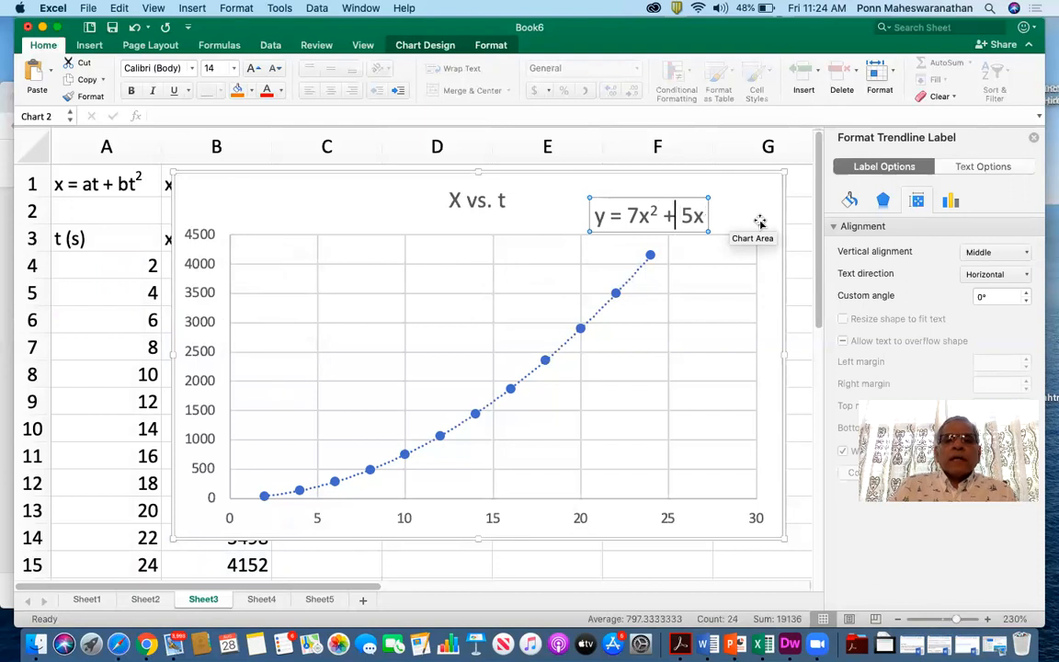
key(Left)
key(Left)
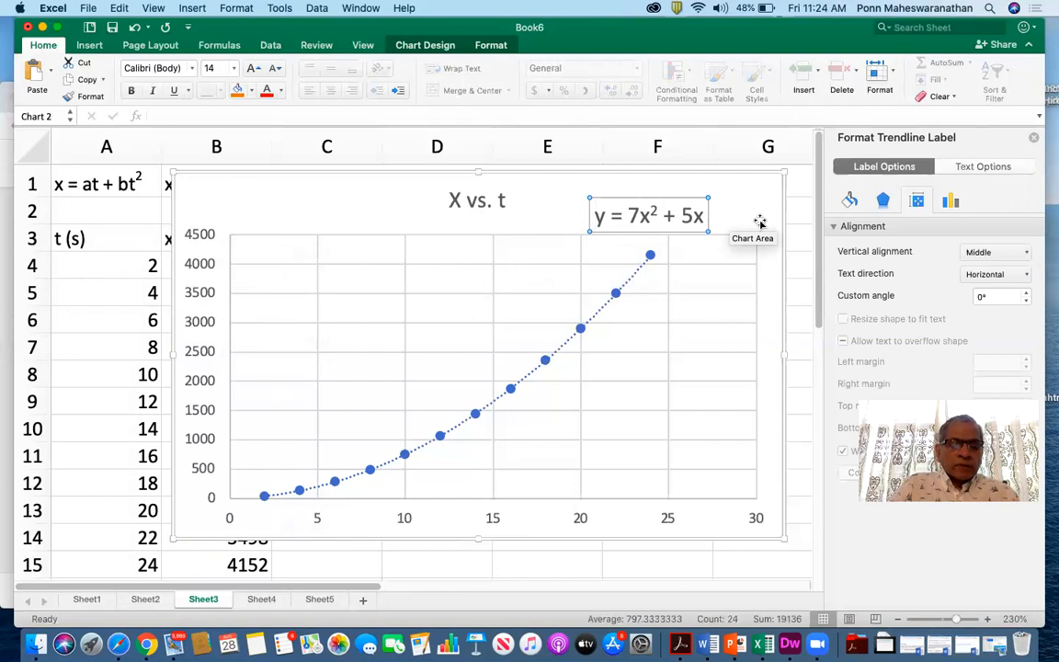
text(X)
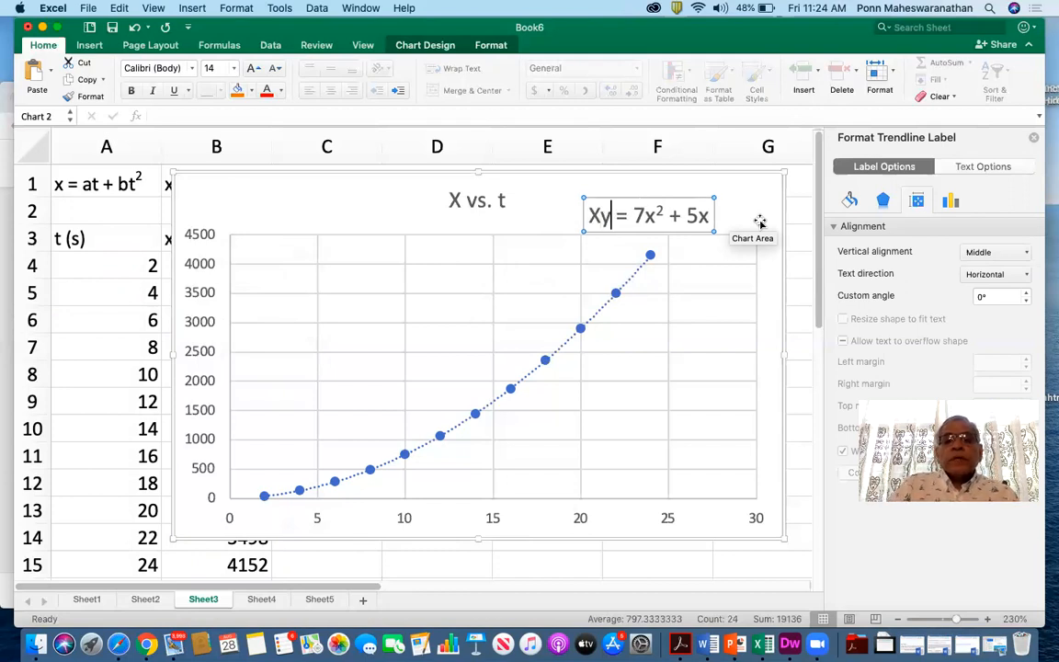
key(BackSpace)
Replace both x variables after the equals sign in the trendline equation with t, giving X = 7t² + 5t.
key(Right)
key(Right)
key(Right)
key(Right)
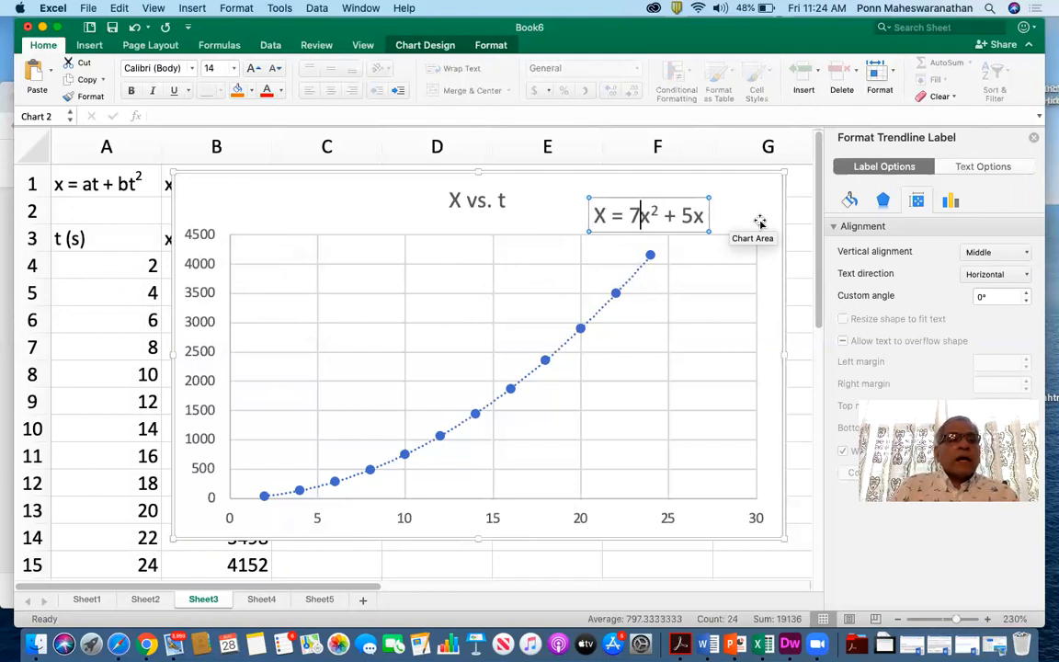
text(t)
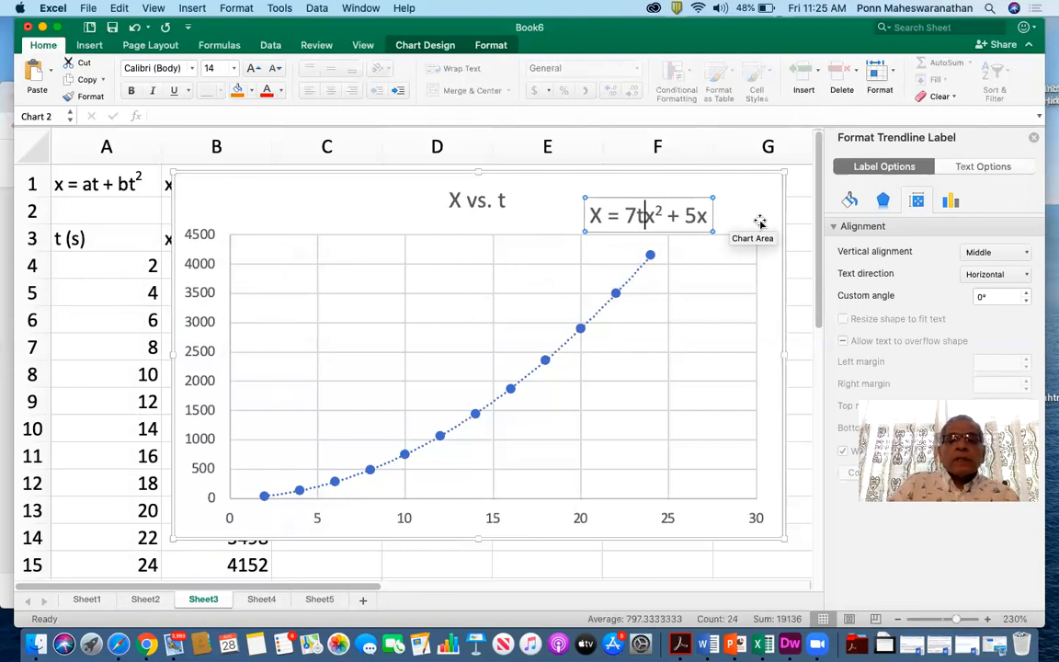
key(Delete)
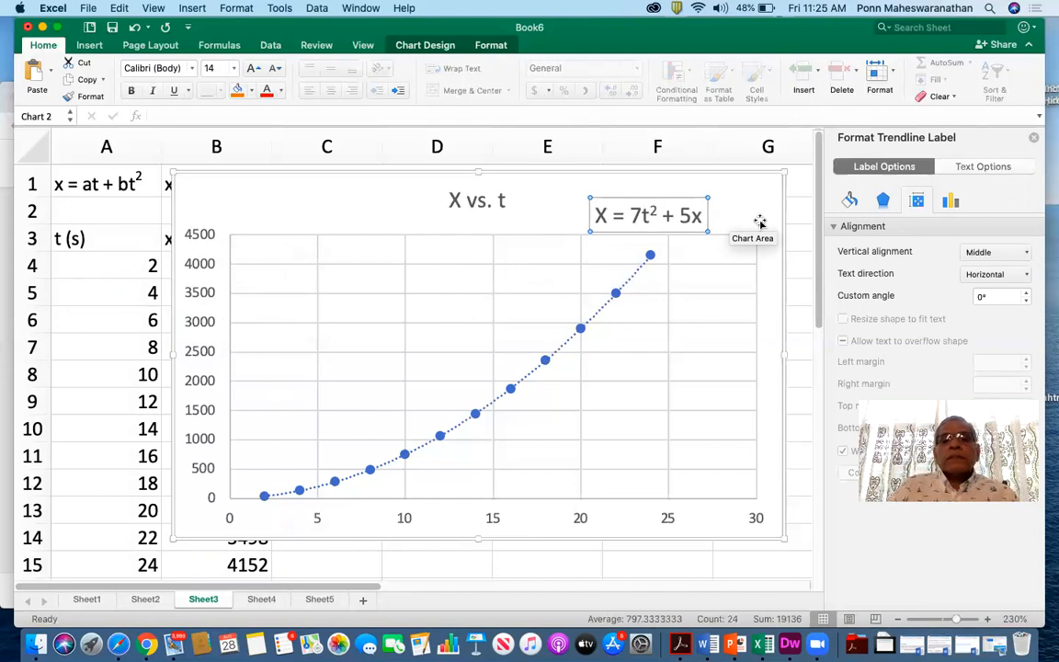
key(Right)
key(Right)
key(Right)
key(Right)
key(Right)
key(Right)
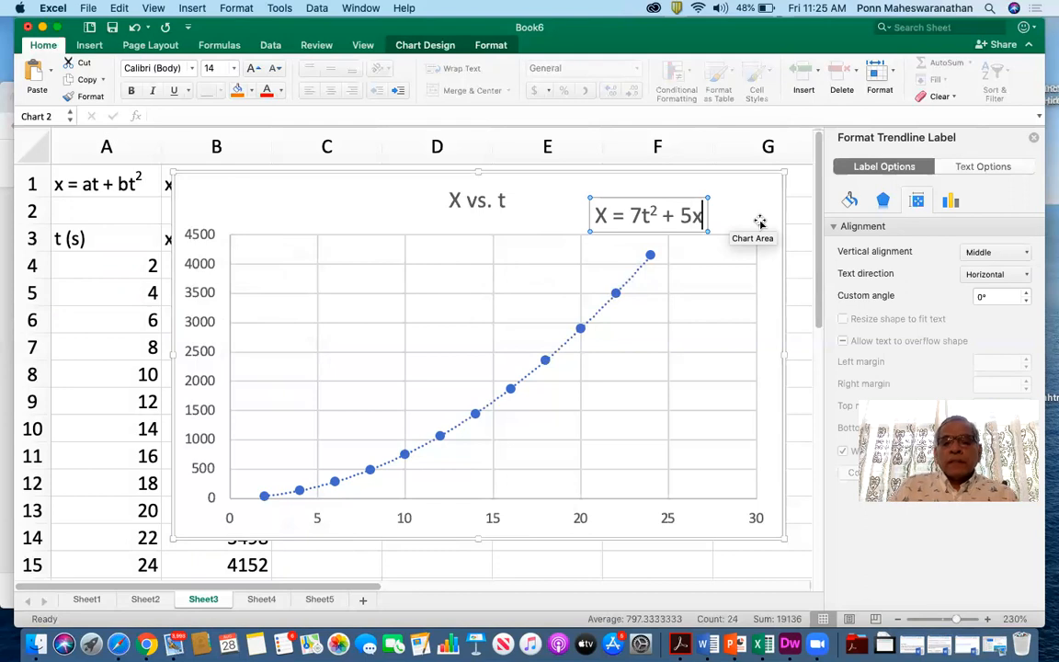
key(BackSpace)
text(t)
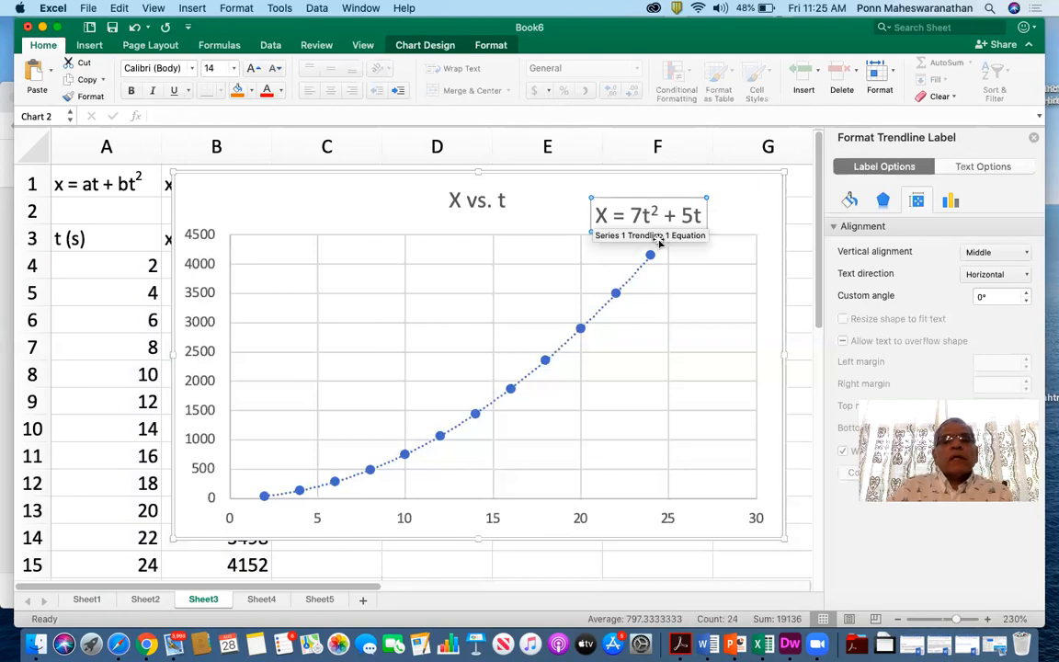
click(729, 212)
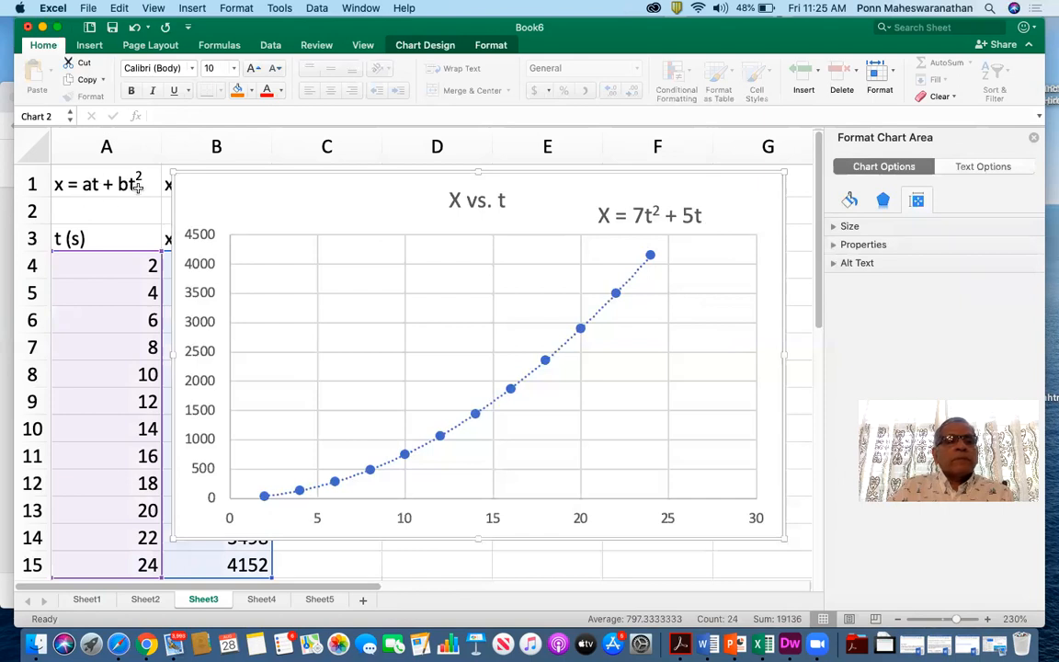
Move the trendline equation label to the chart's upper-left corner, beside the x = at + bt² formula in column A.
click(616, 216)
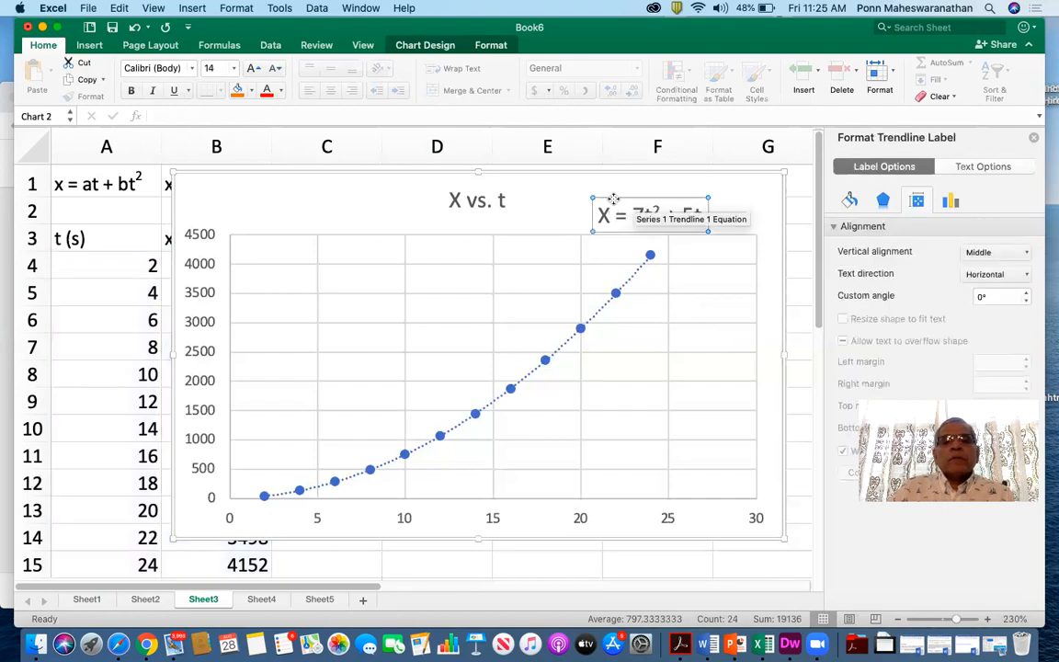
drag(614, 199, 57, 184)
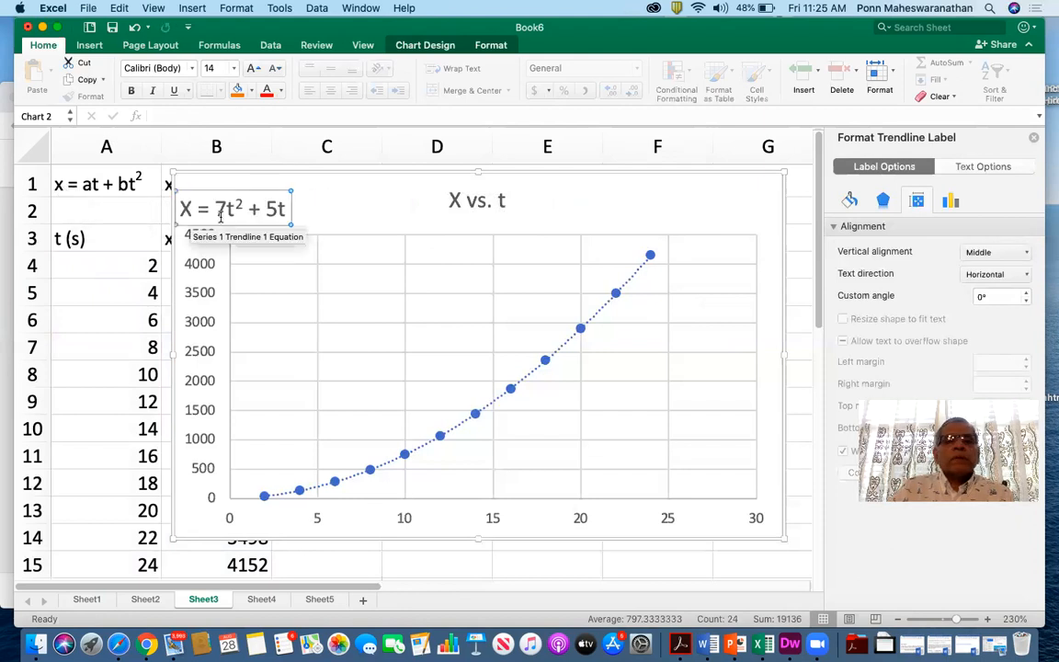
click(305, 198)
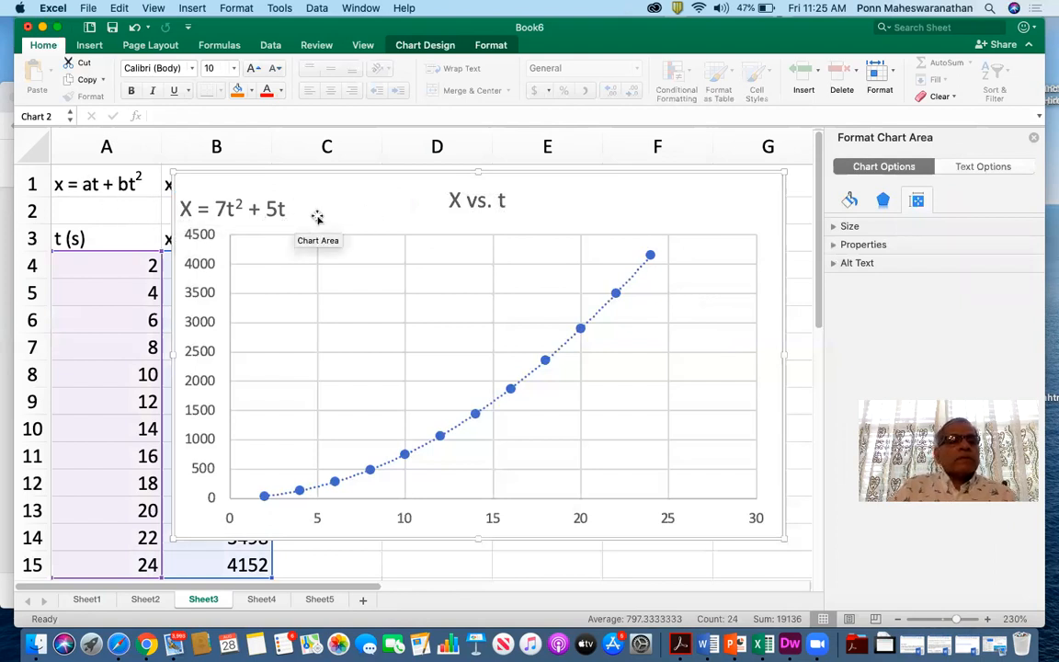
Enter the constants as "a=5, b=7" in cell A2.
click(123, 212)
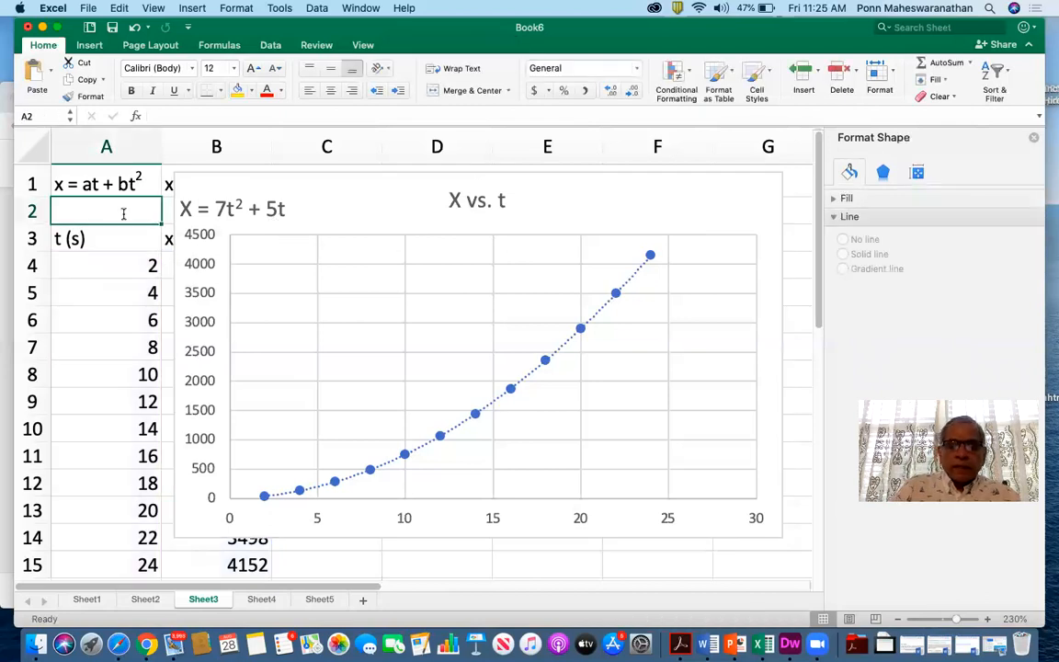
text(=)
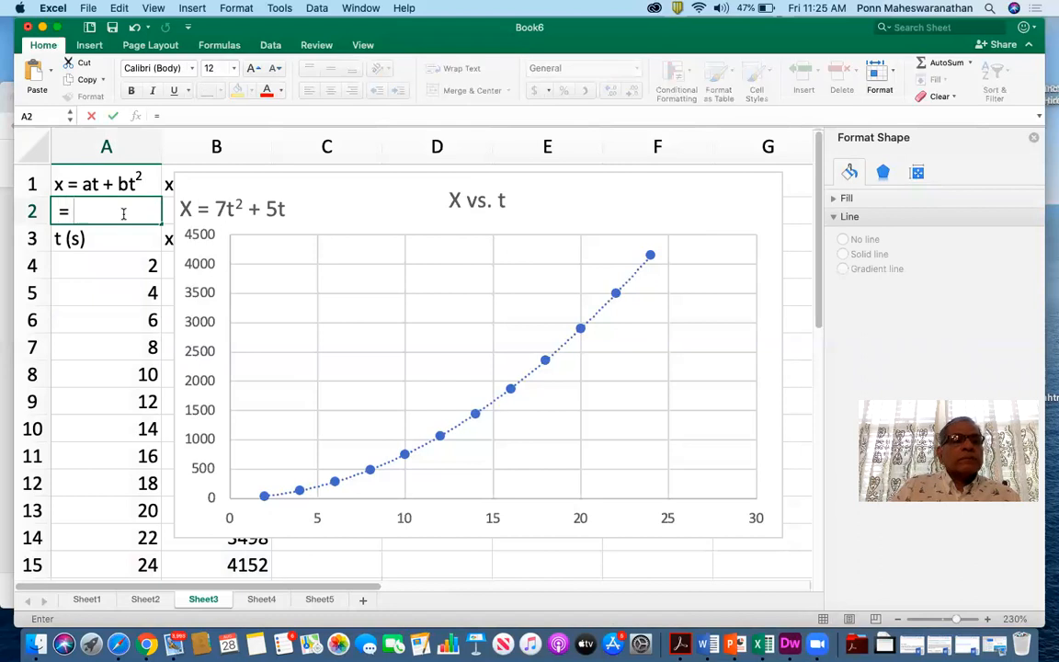
key(BackSpace)
text(a=5)
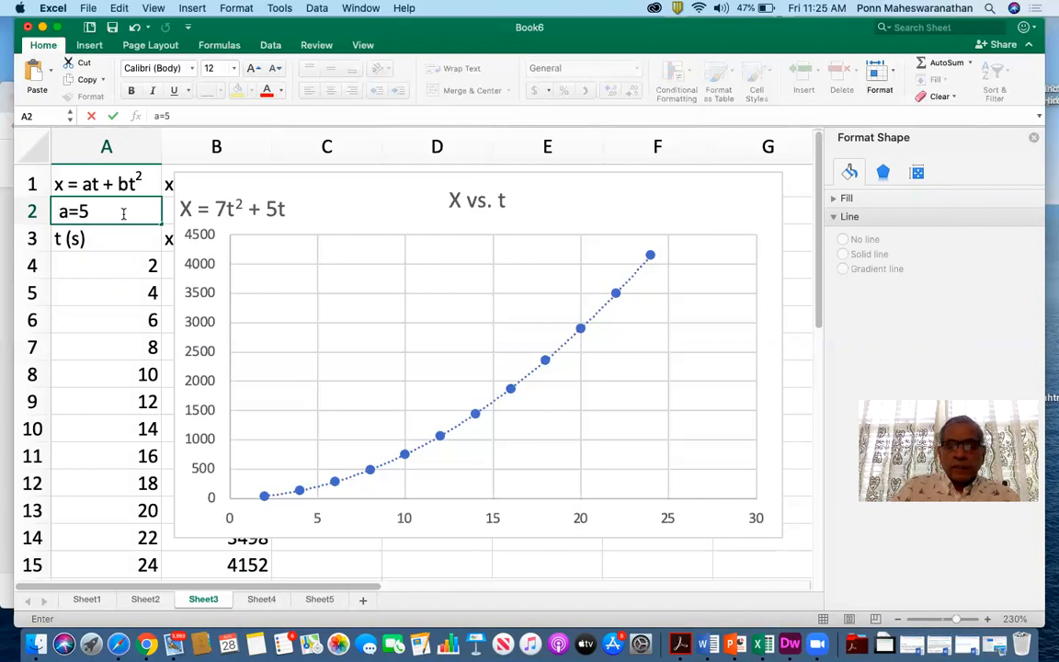
text(, b)
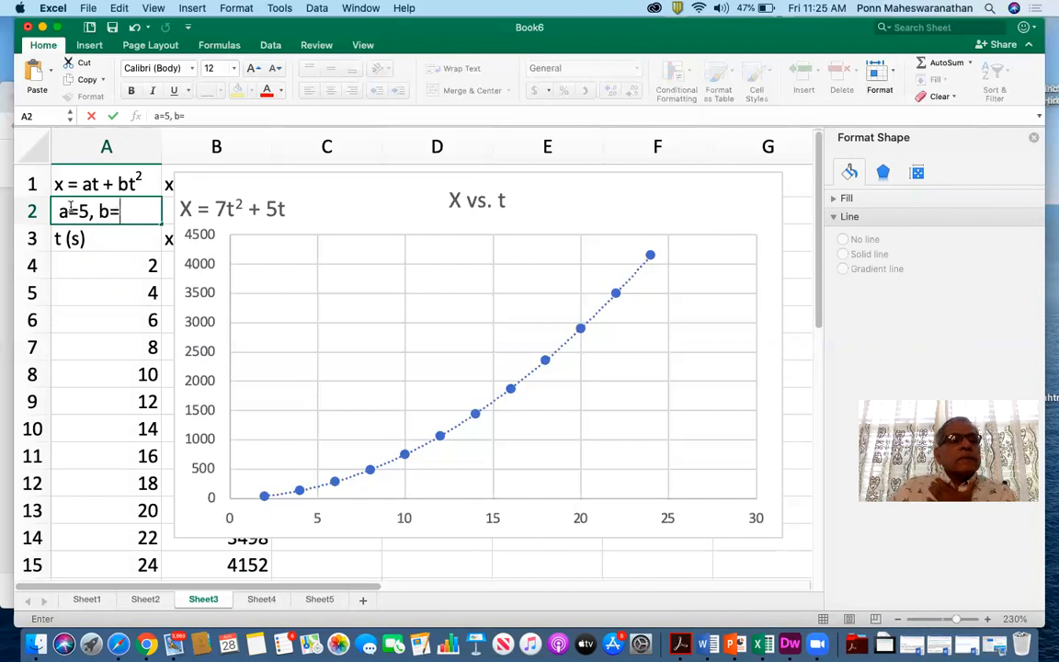
text(=7)
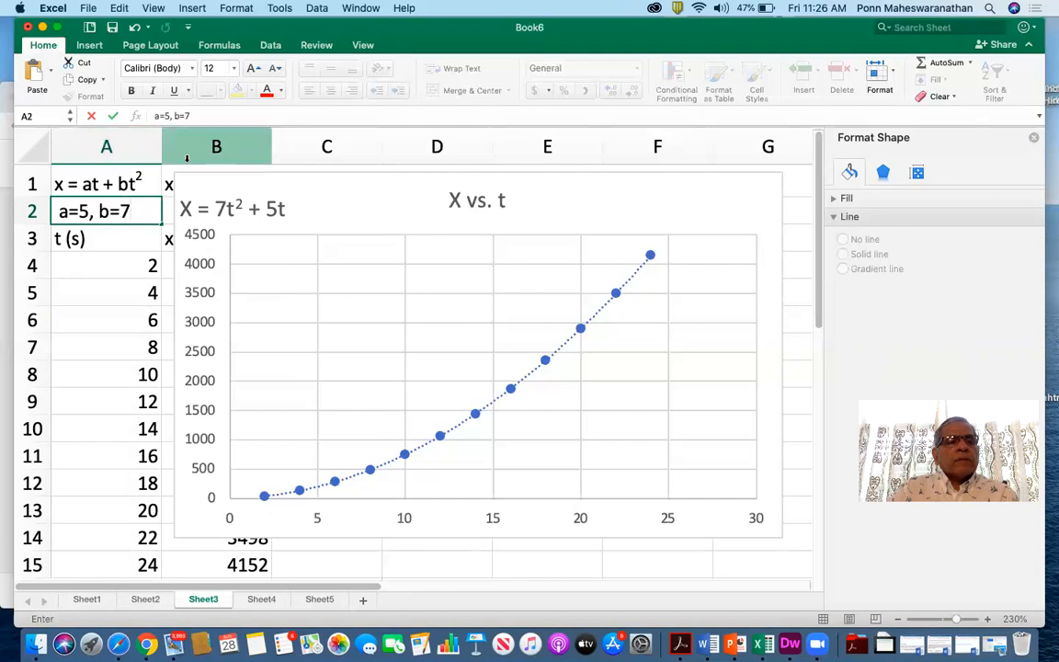
Shift the chart right to uncover column B and enter "x--m = 5 s" in cell B2.
drag(316, 173, 441, 176)
click(192, 210)
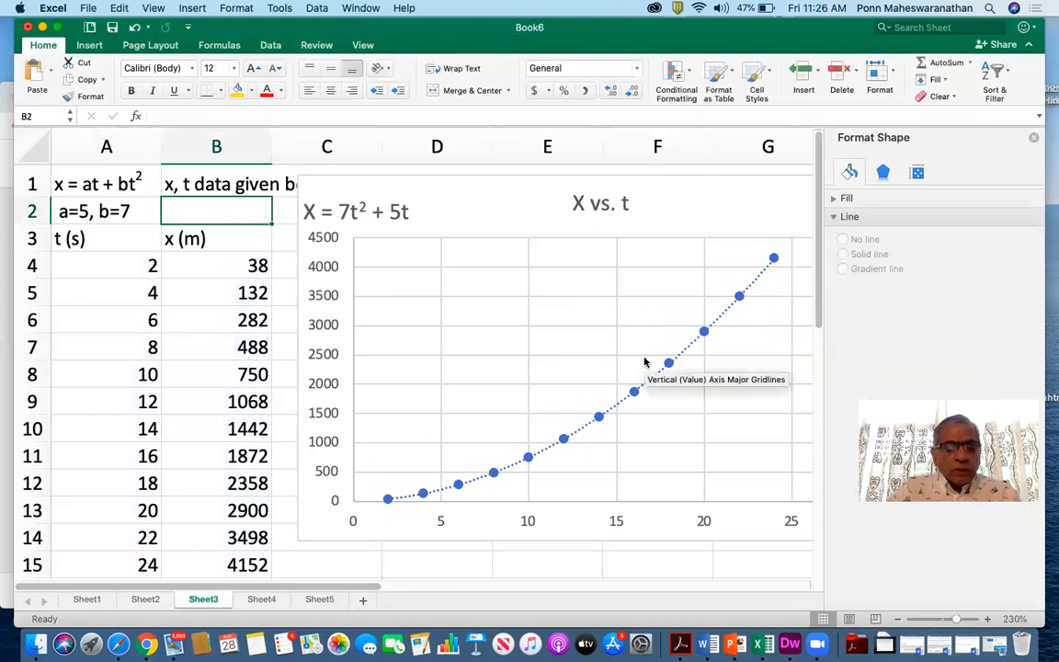
text(x)
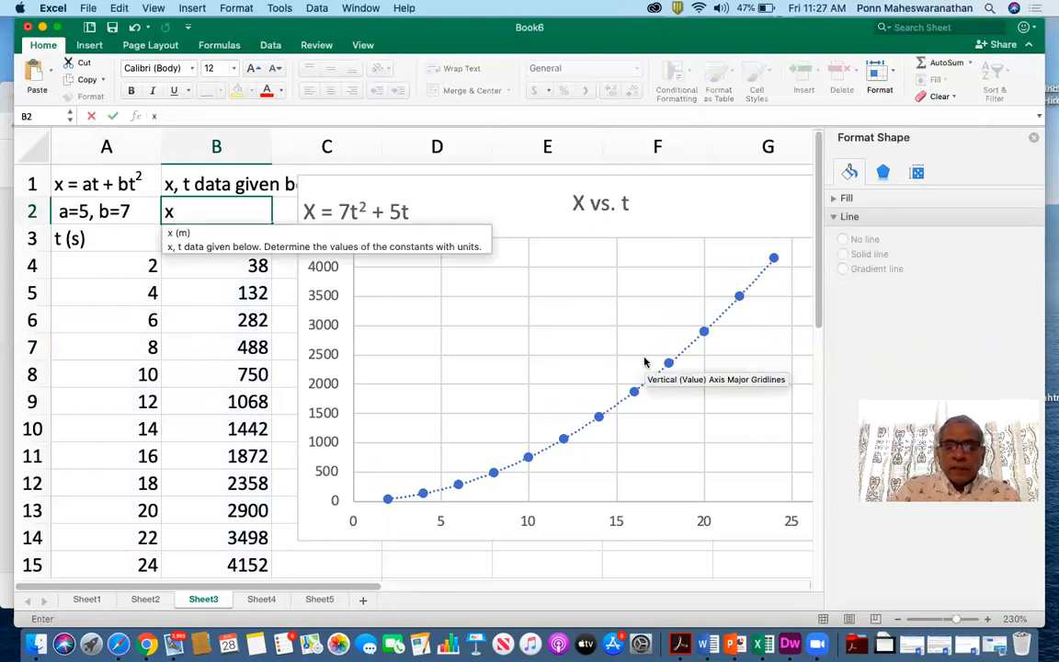
text(--m)
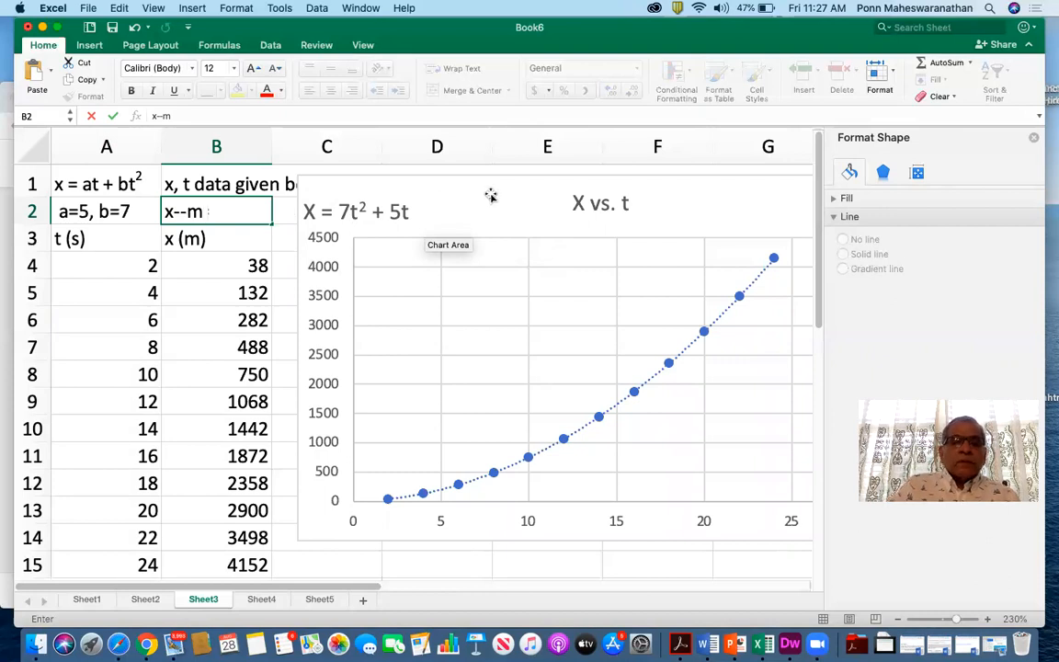
text(5)
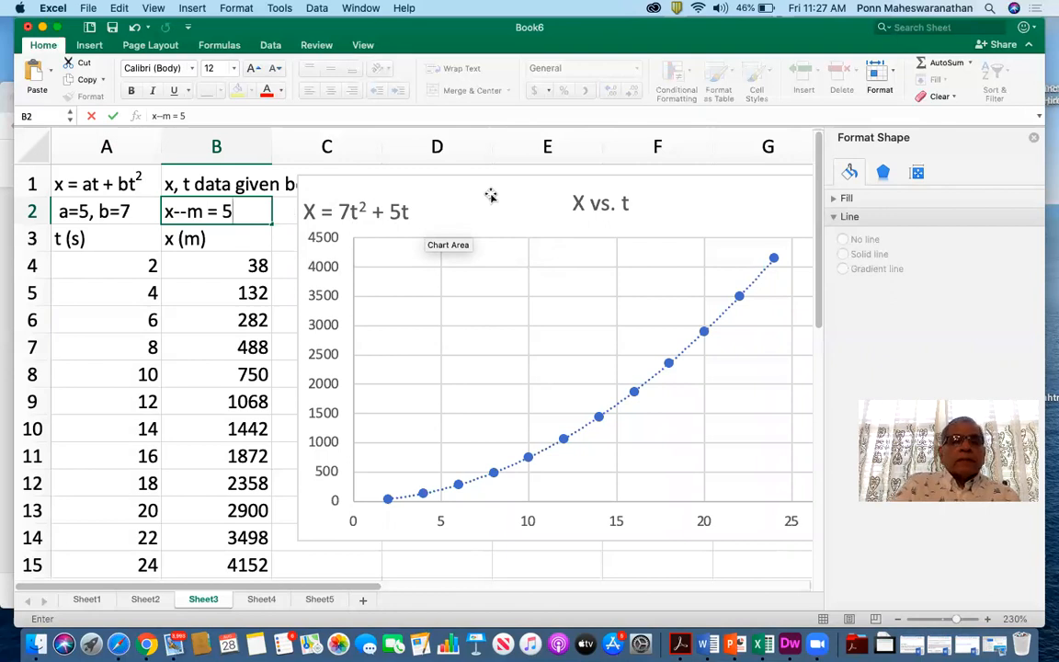
text( s)
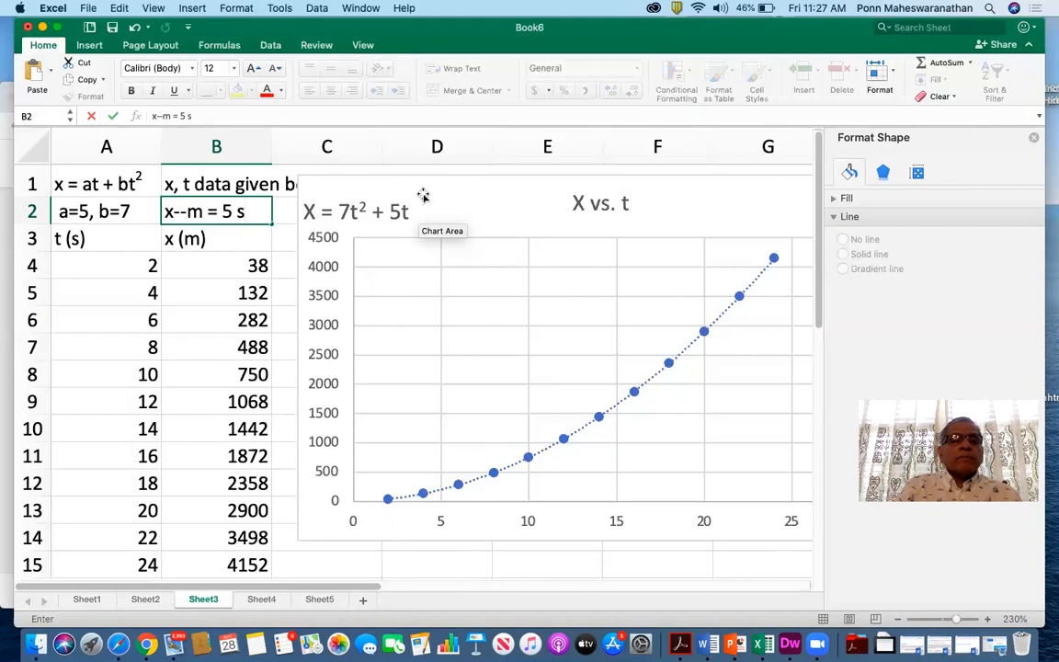
Shift the chart further right to uncover column C and enter "a = 5 m/s" in cell C2.
drag(420, 175, 549, 176)
click(328, 210)
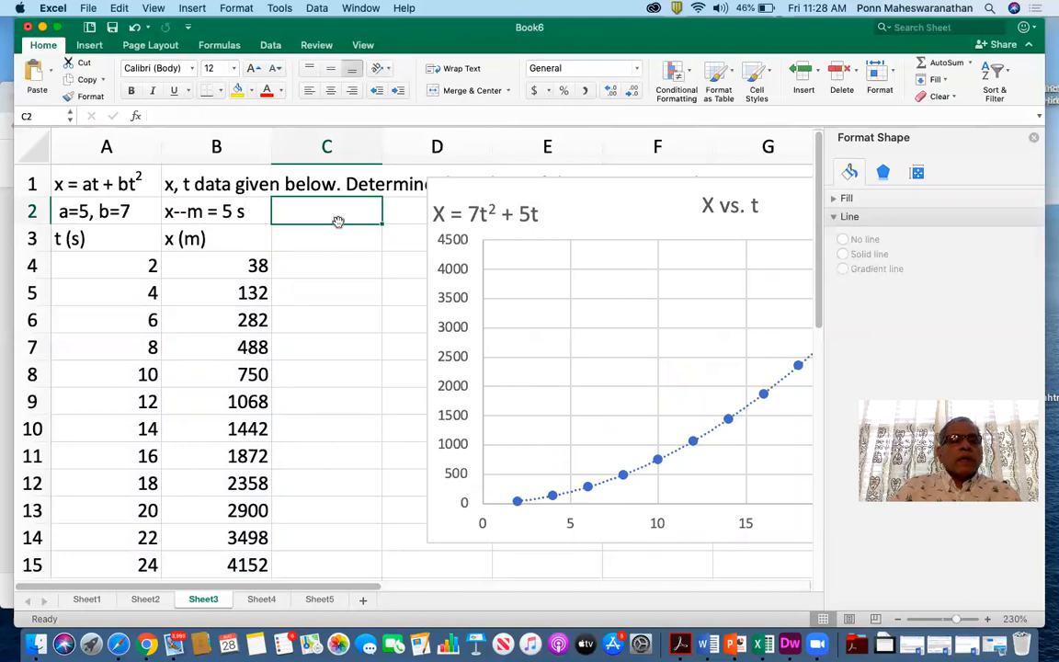
text(a)
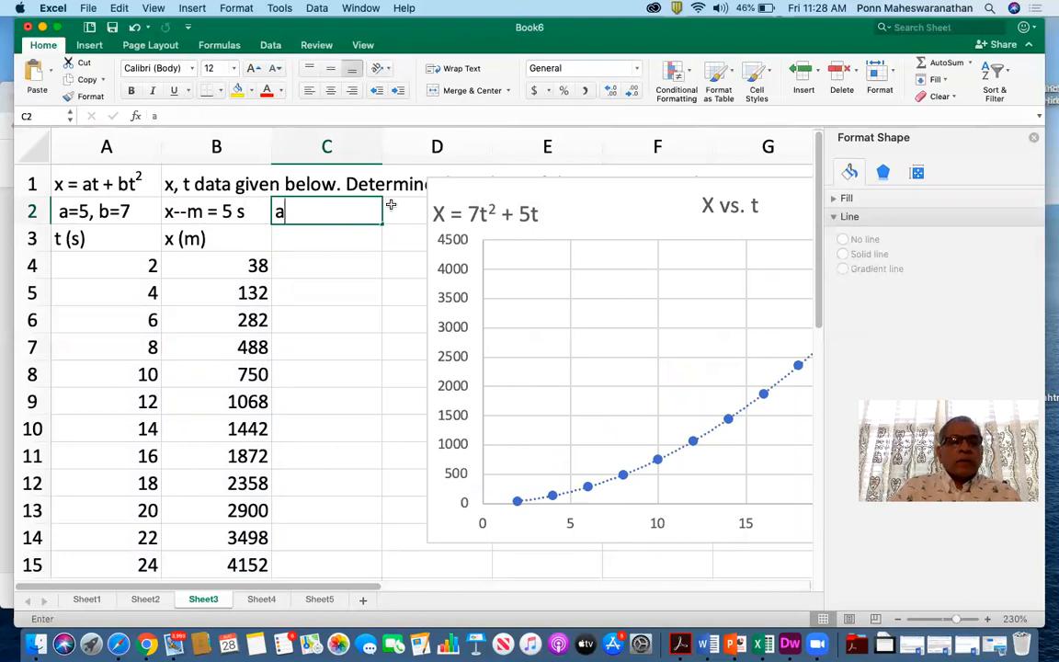
text( = 5 m/s)
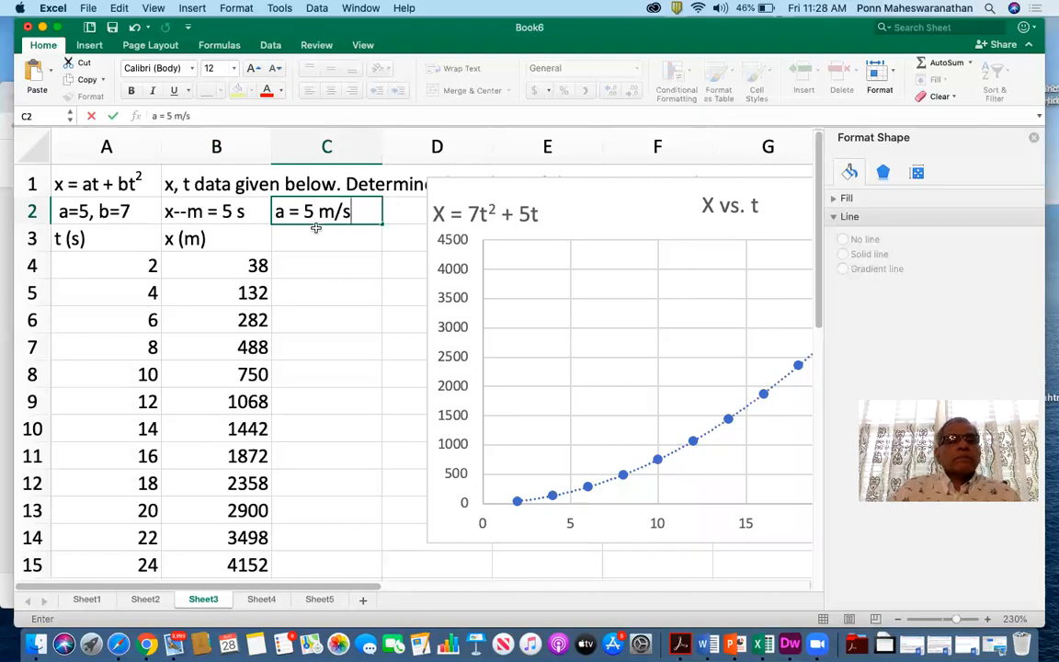
Enter "b = 7" in cell C3.
click(287, 238)
text(b = 7)
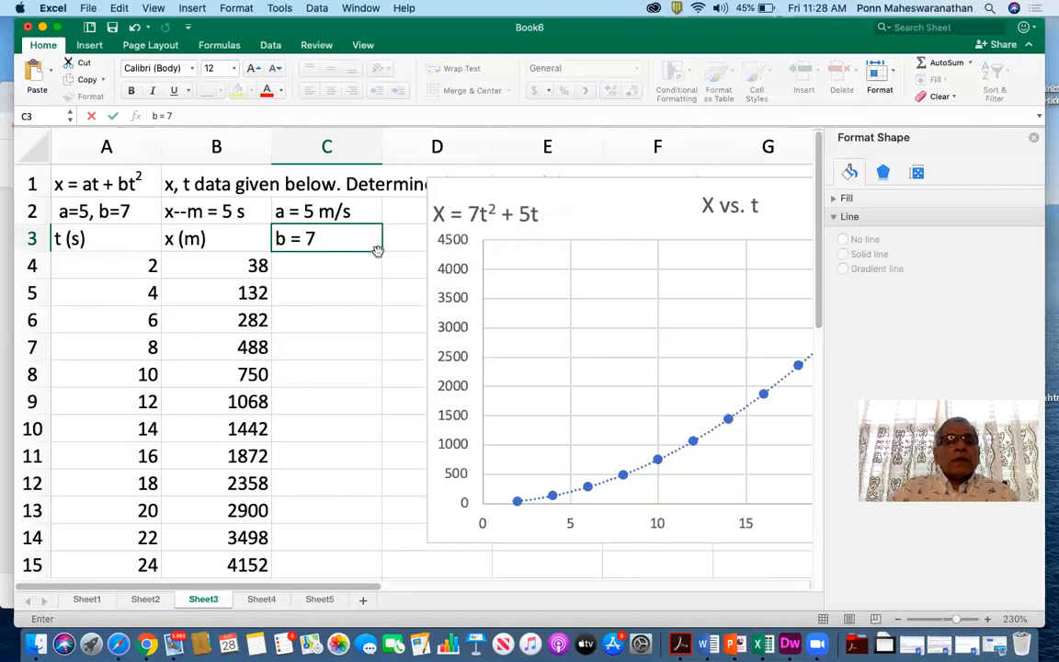
key(Return)
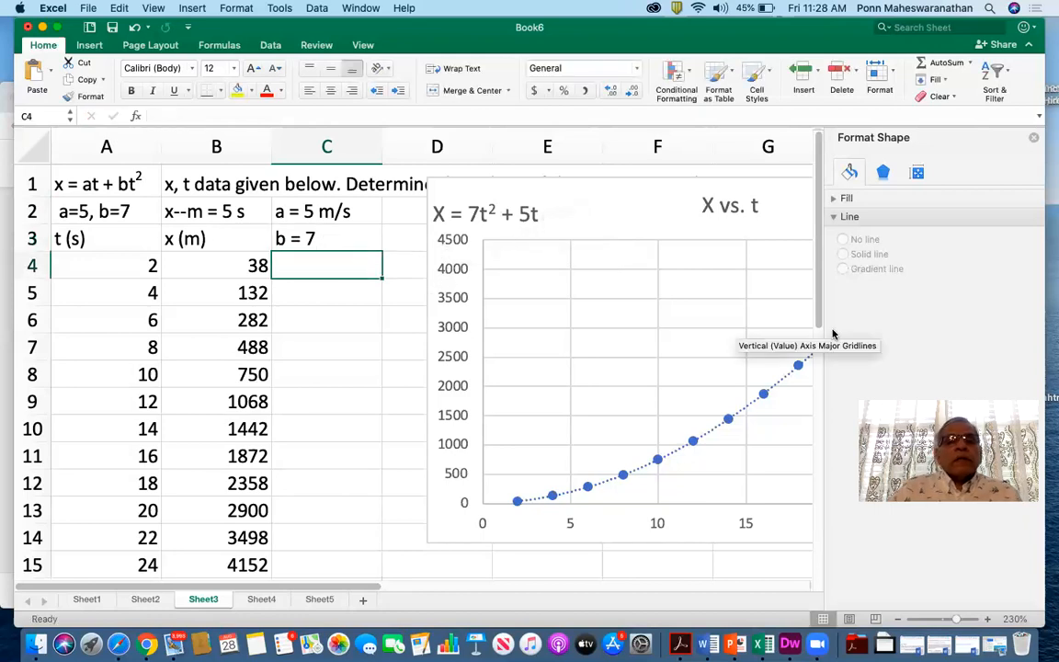
Enter the unit relation "m = 7 s^2" in cell C4, below the b constant.
text(m =)
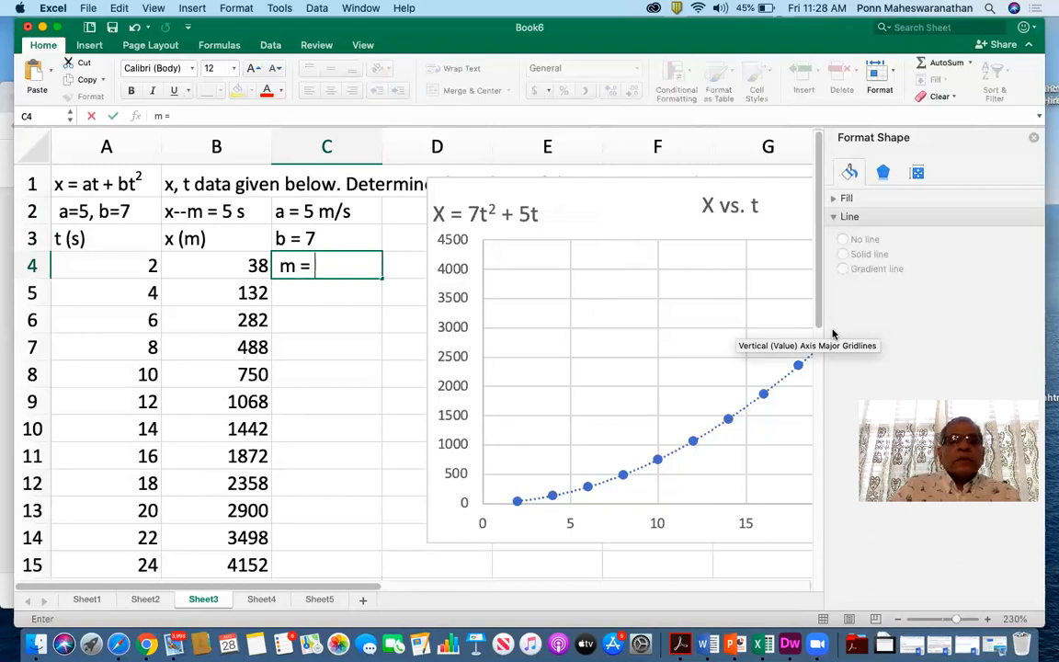
text( 7 s)
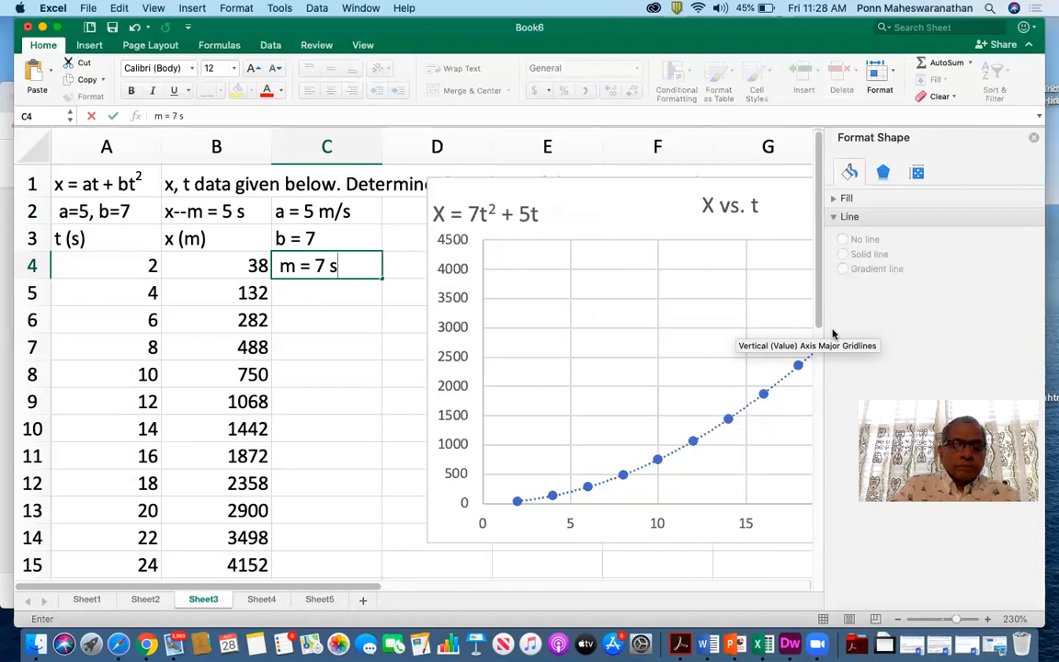
text(^2)
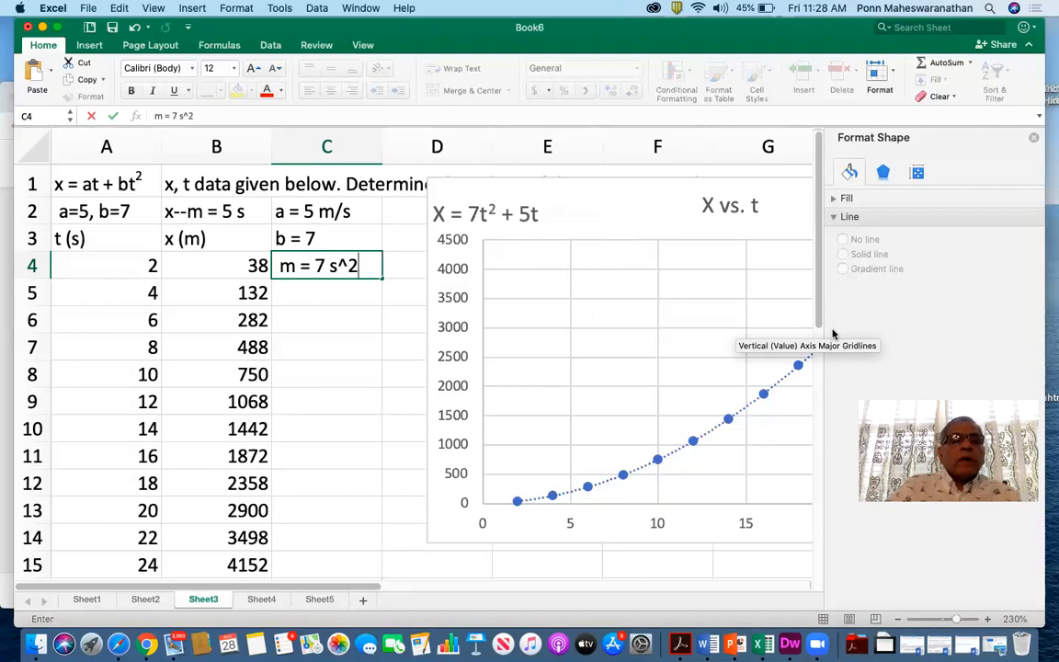
Append the unit "m/s" to the "b = 7" entry in cell C3.
click(327, 236)
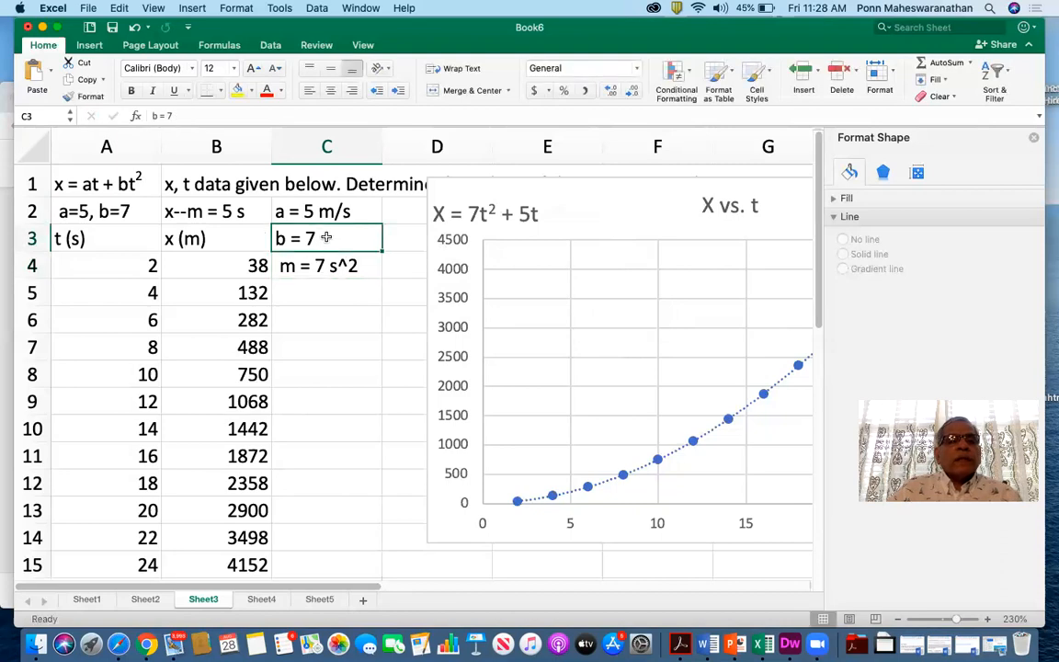
click(200, 114)
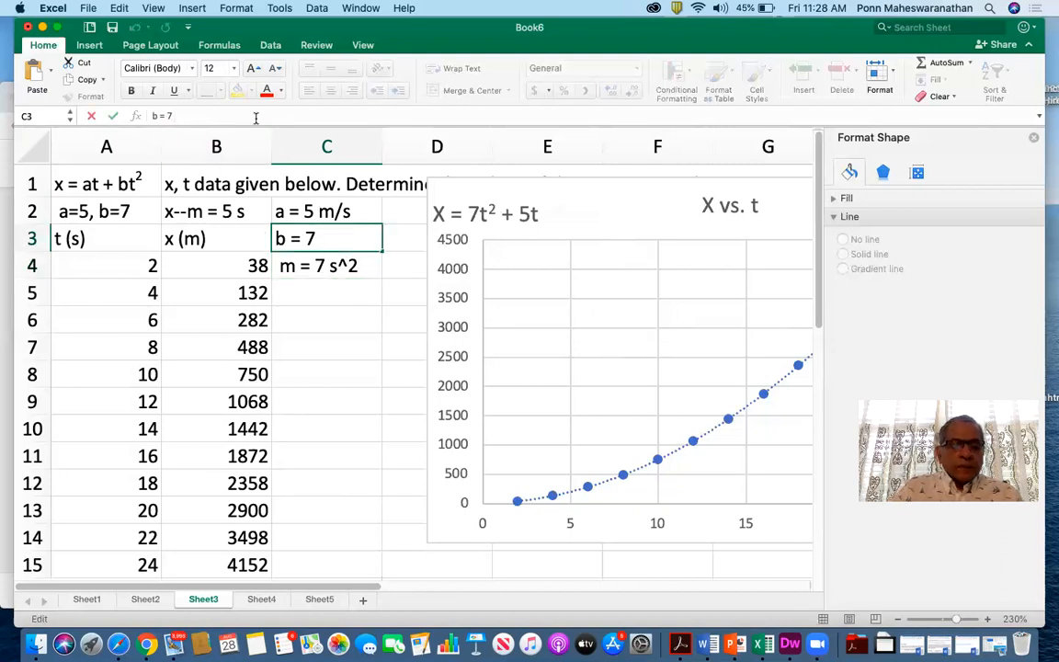
text(m/s)
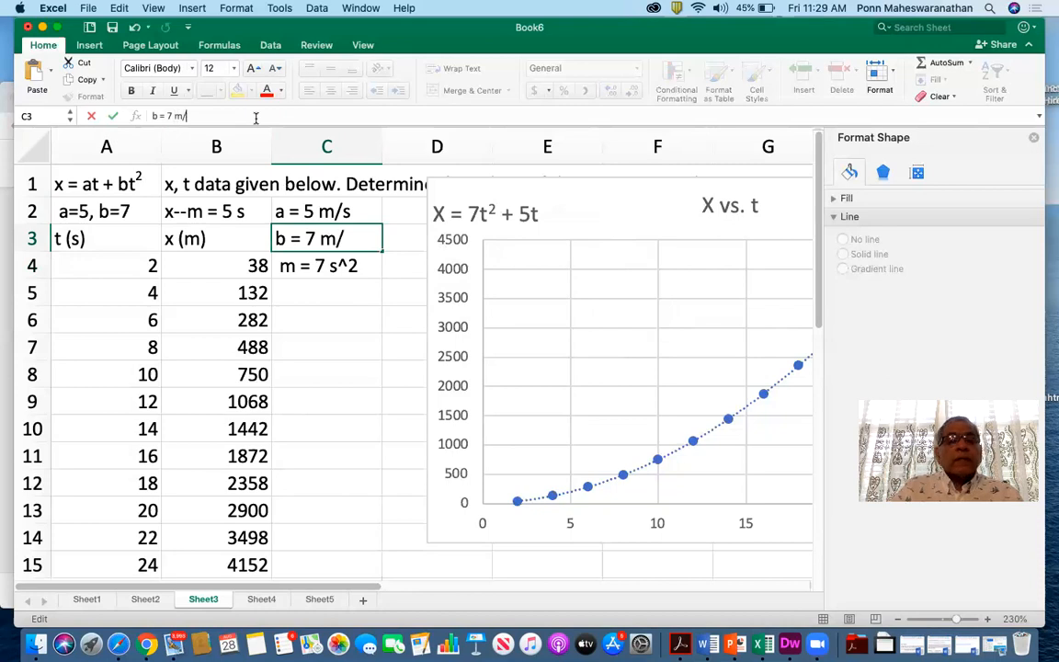